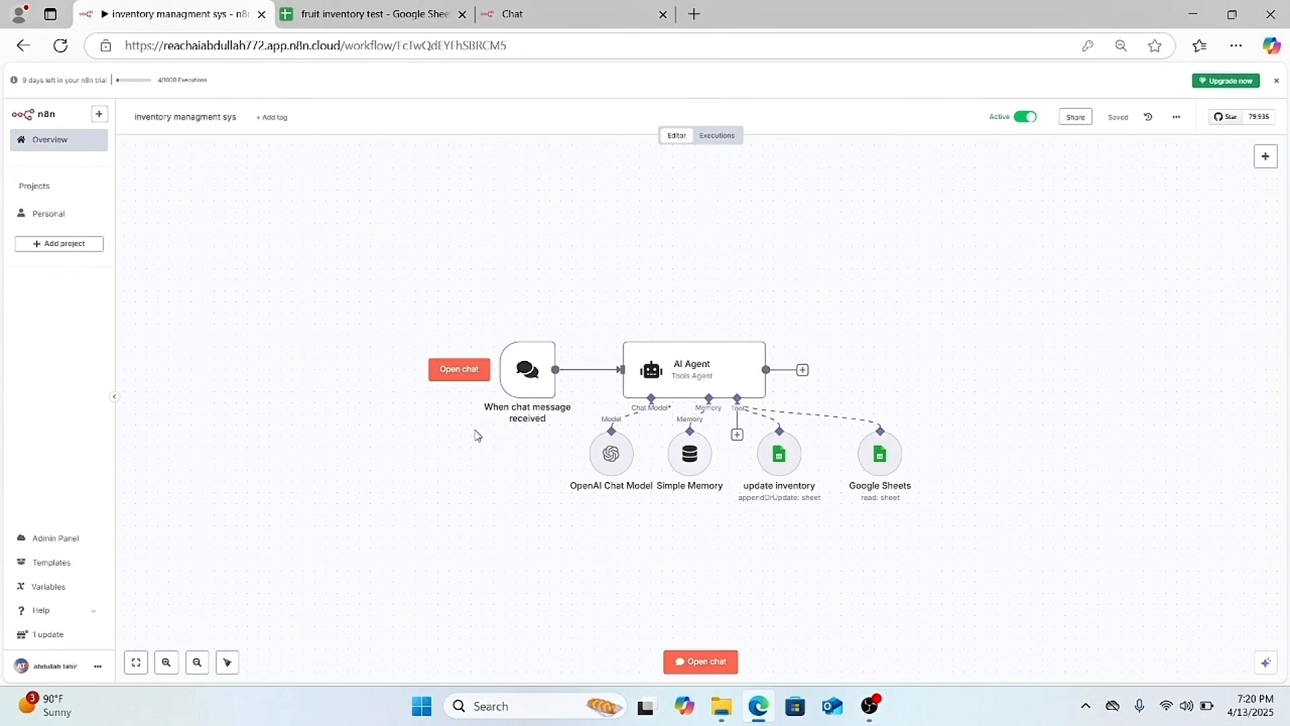
- Ask the fruit inventory chat "how many lemons do i have in stock"
{"action": "left_click", "coordinate": [554, 28]}
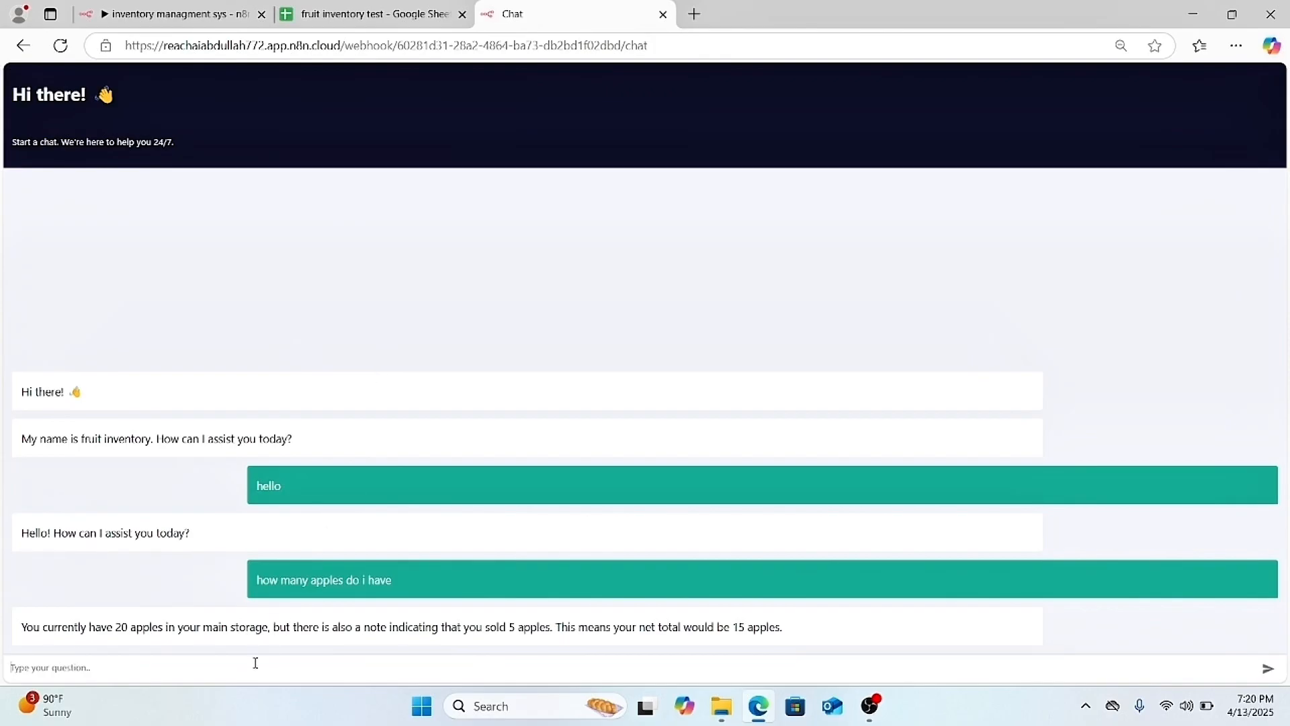
{"action": "type", "text": "how many lemons do i have in stock"}
{"action": "key", "text": "Return"}
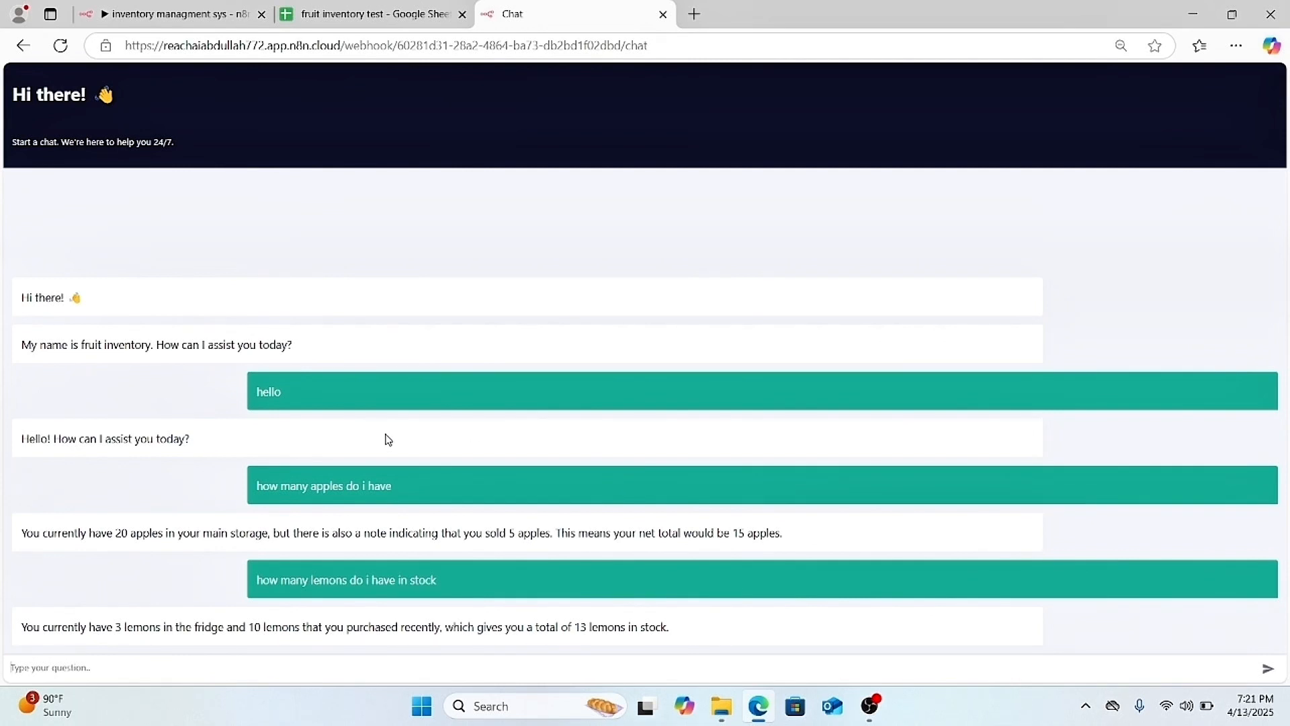
- Check the lemon quantities and purchase note in the fruit inventory test sheet, and return to the chat
{"action": "left_click", "coordinate": [361, 16]}
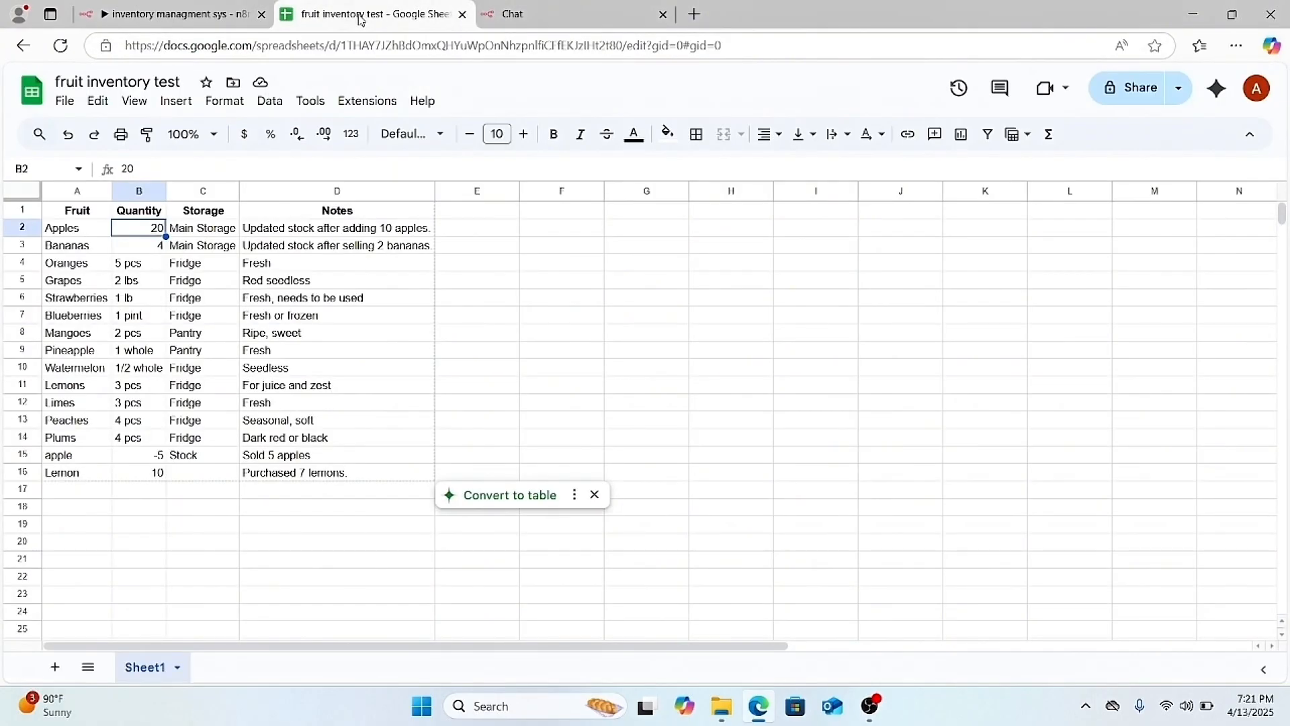
{"action": "left_click", "coordinate": [133, 473]}
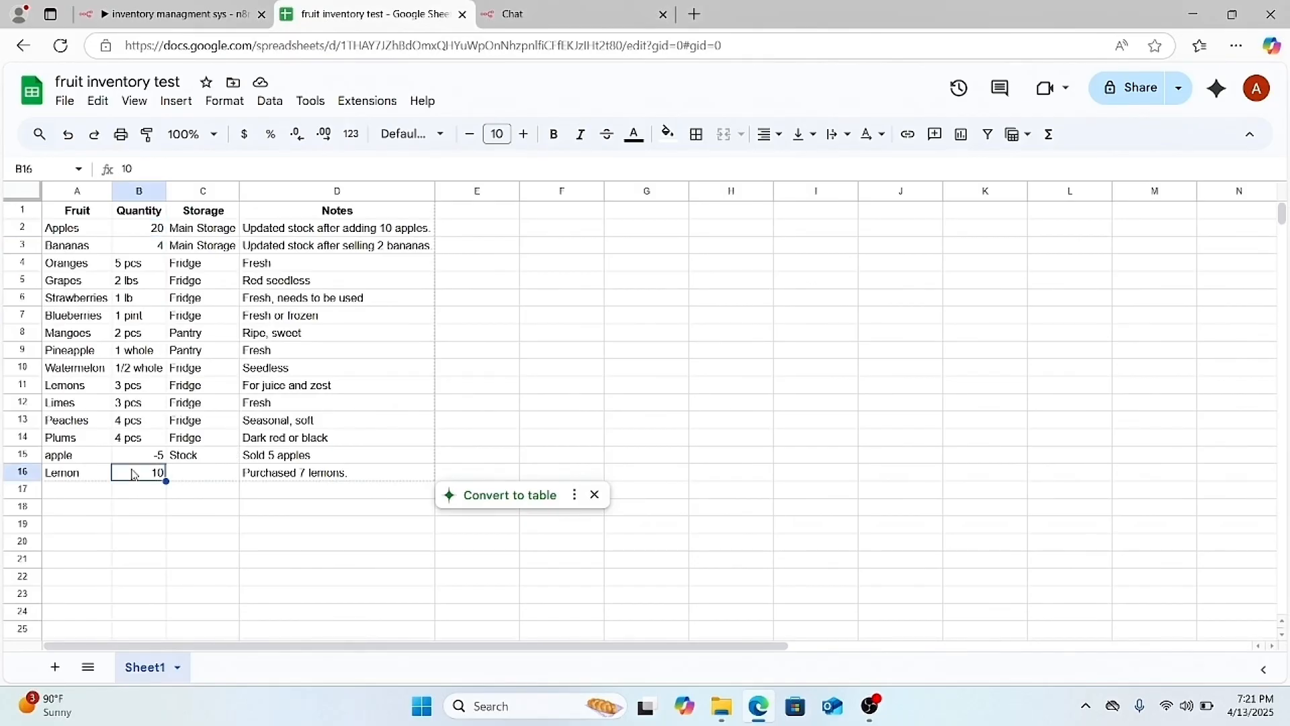
{"action": "left_click", "coordinate": [140, 405]}
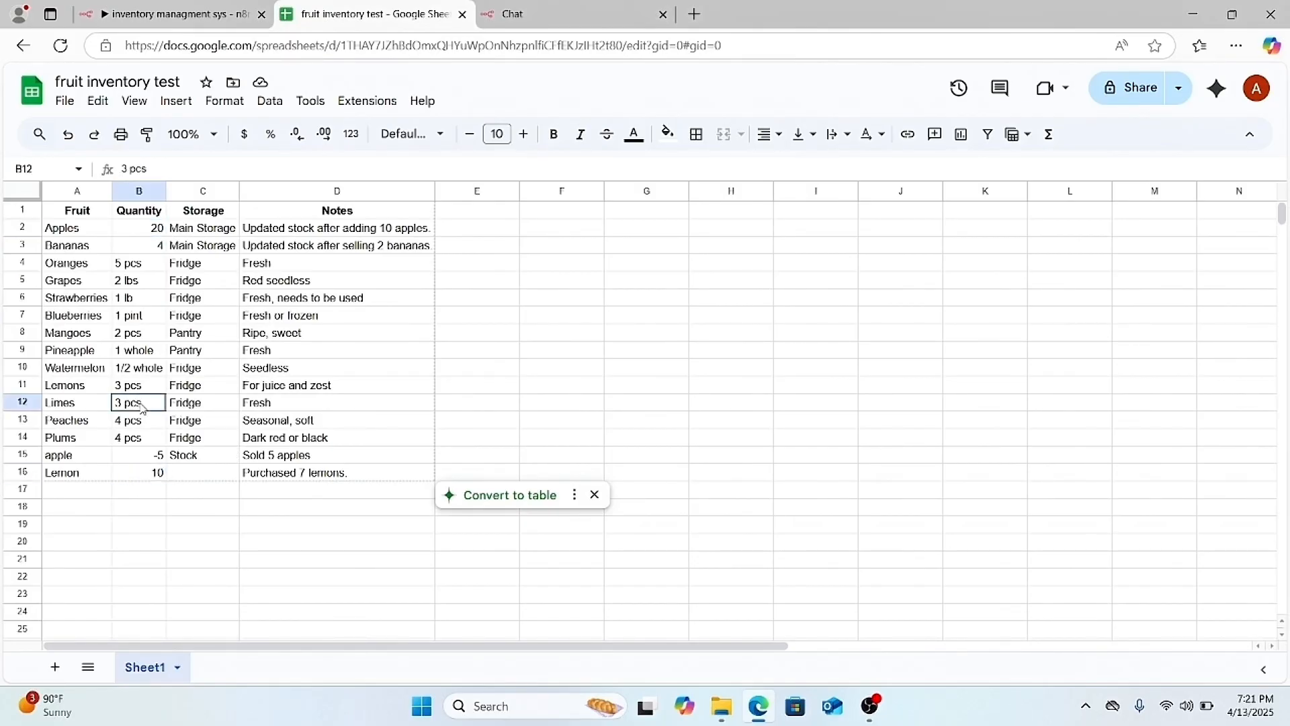
{"action": "left_click", "coordinate": [282, 476]}
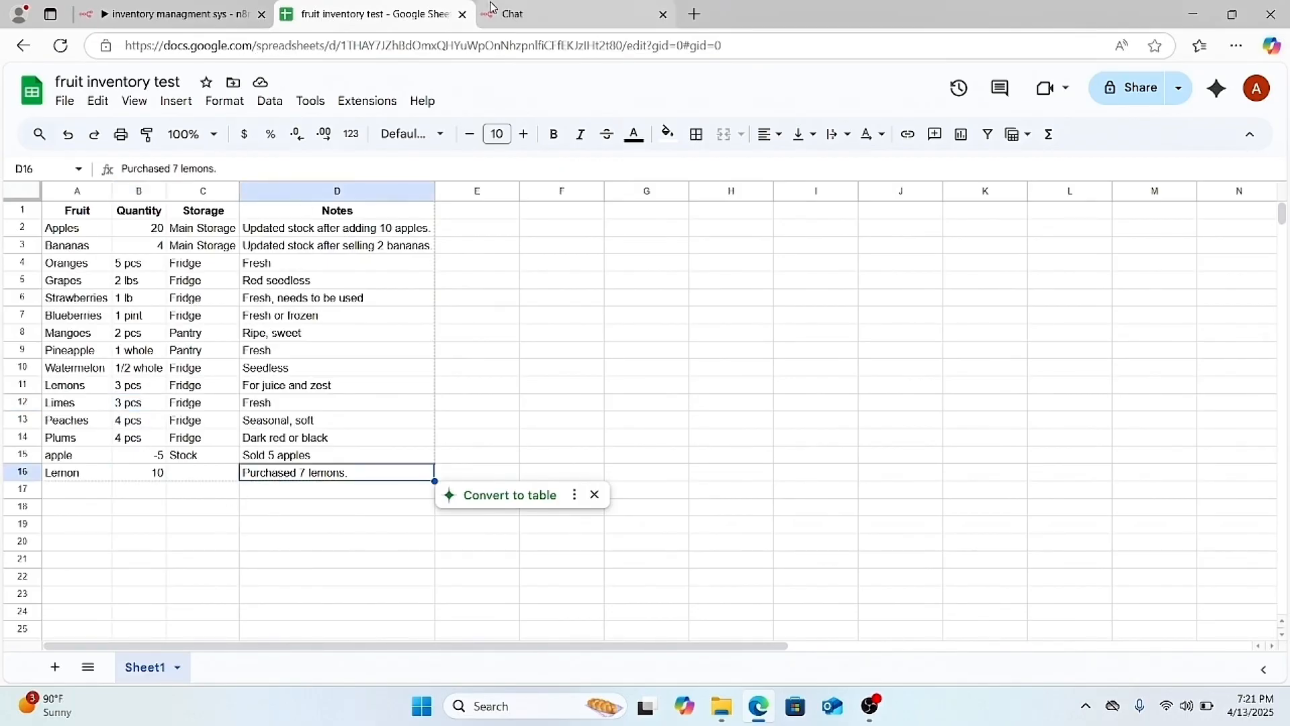
{"action": "left_click", "coordinate": [510, 26]}
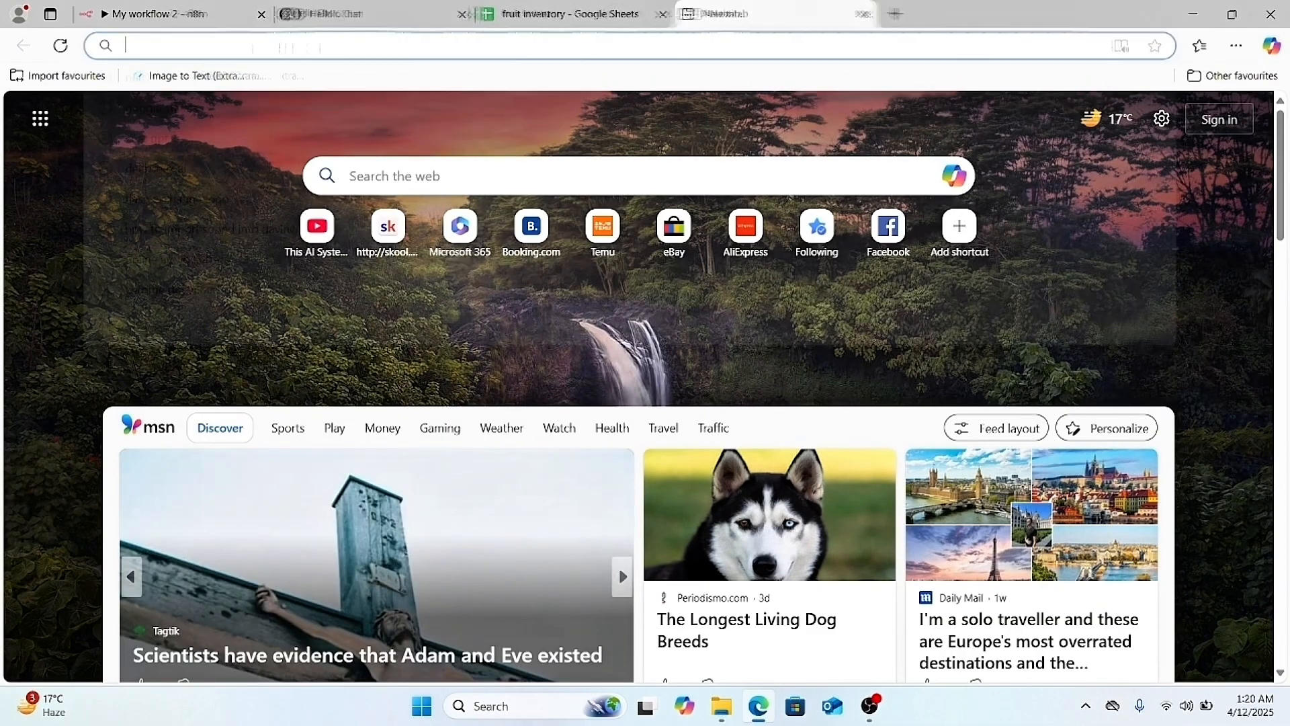
- Open the n8n.io website in the new browser tab
{"action": "left_click", "coordinate": [279, 47]}
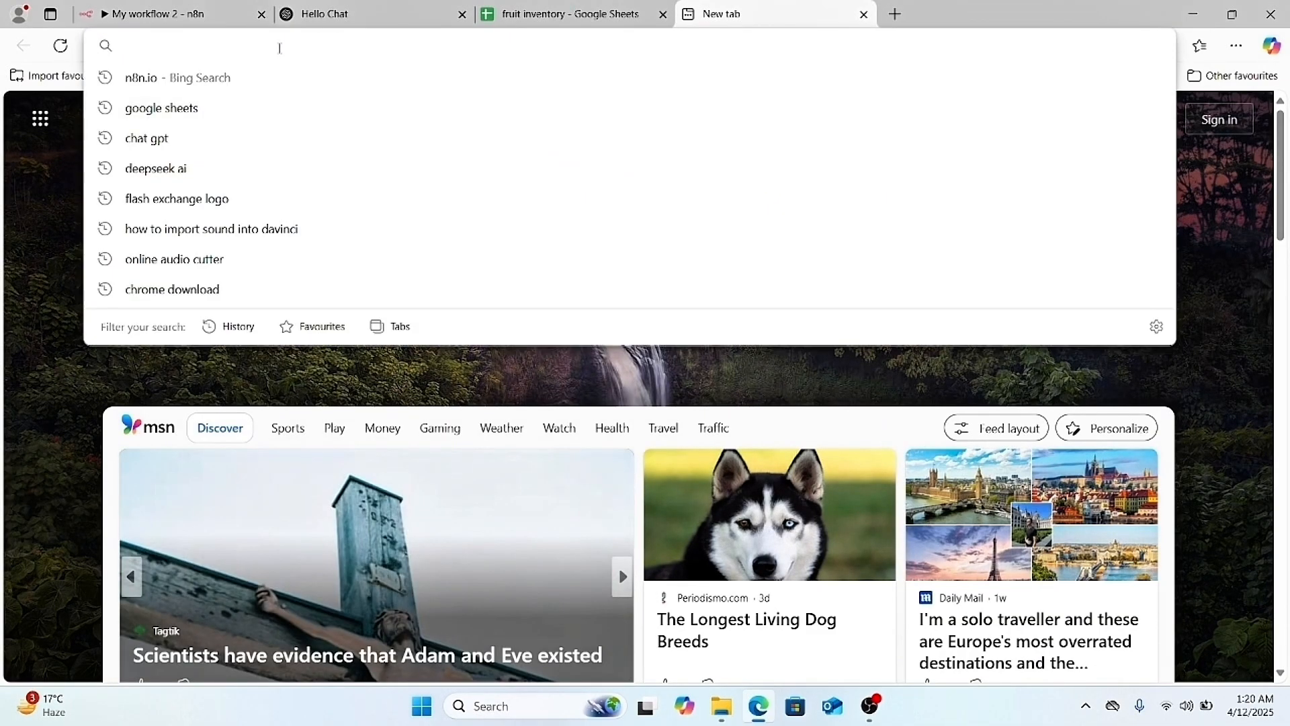
{"action": "type", "text": "n8n.io"}
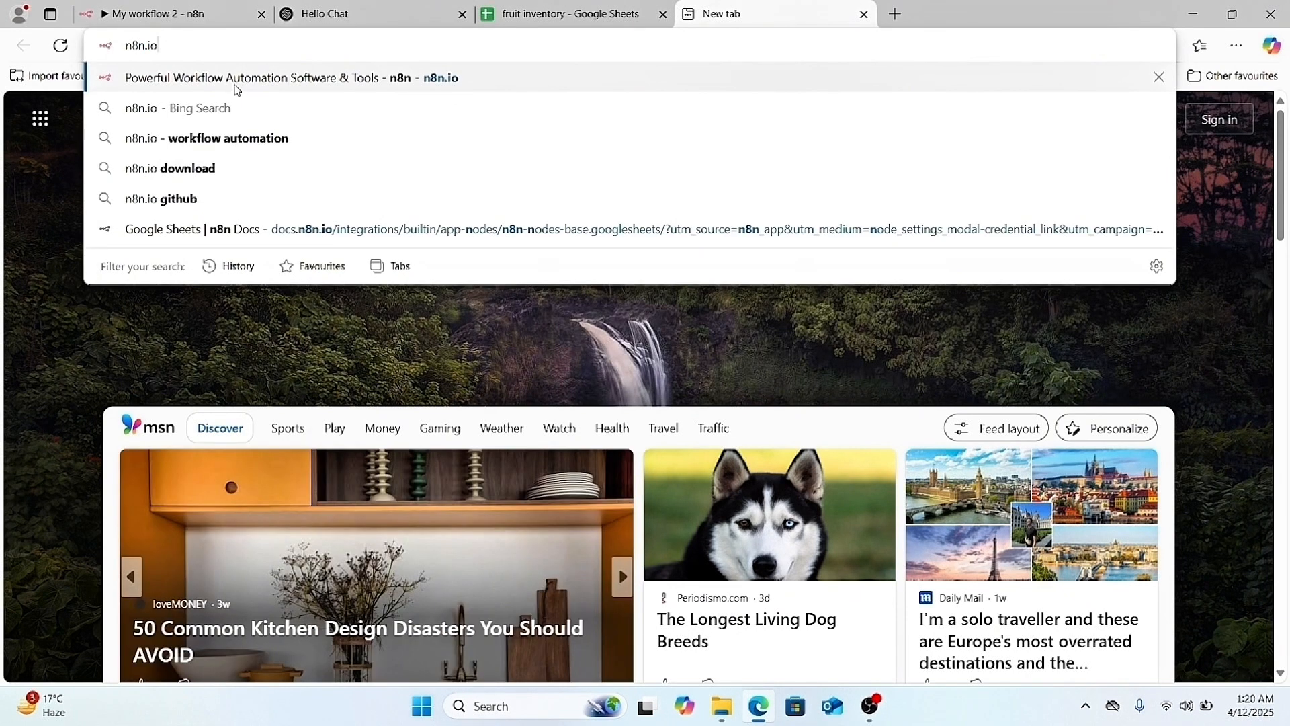
{"action": "left_click", "coordinate": [236, 88]}
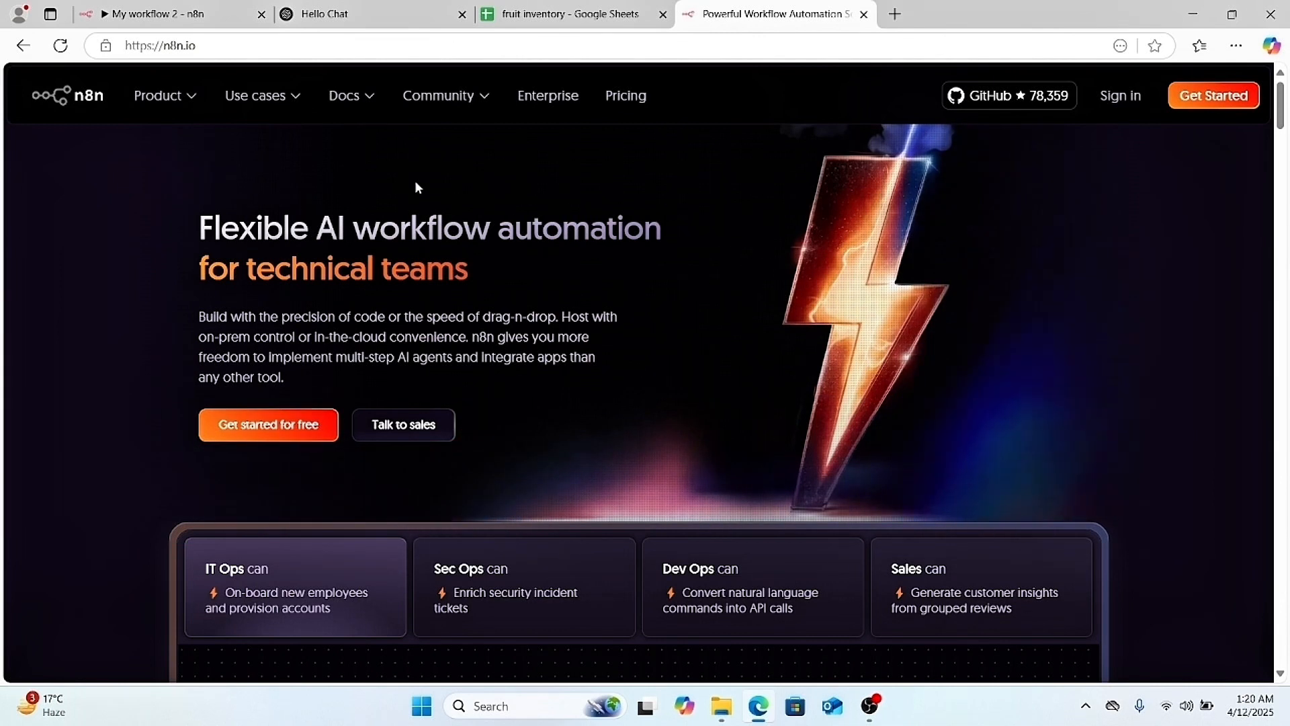
- Open the n8n cloud free trial registration form from the sign-in page and review its required fields
{"action": "left_click", "coordinate": [1119, 108]}
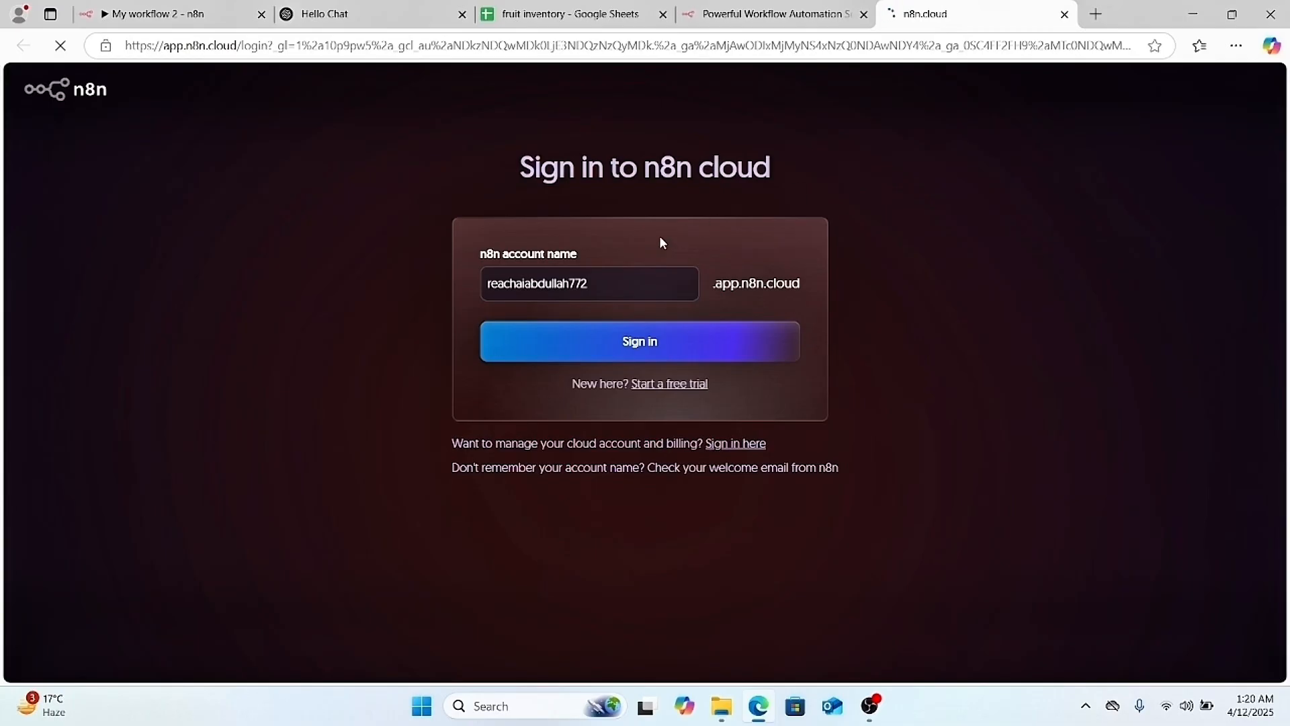
{"action": "left_click", "coordinate": [670, 387]}
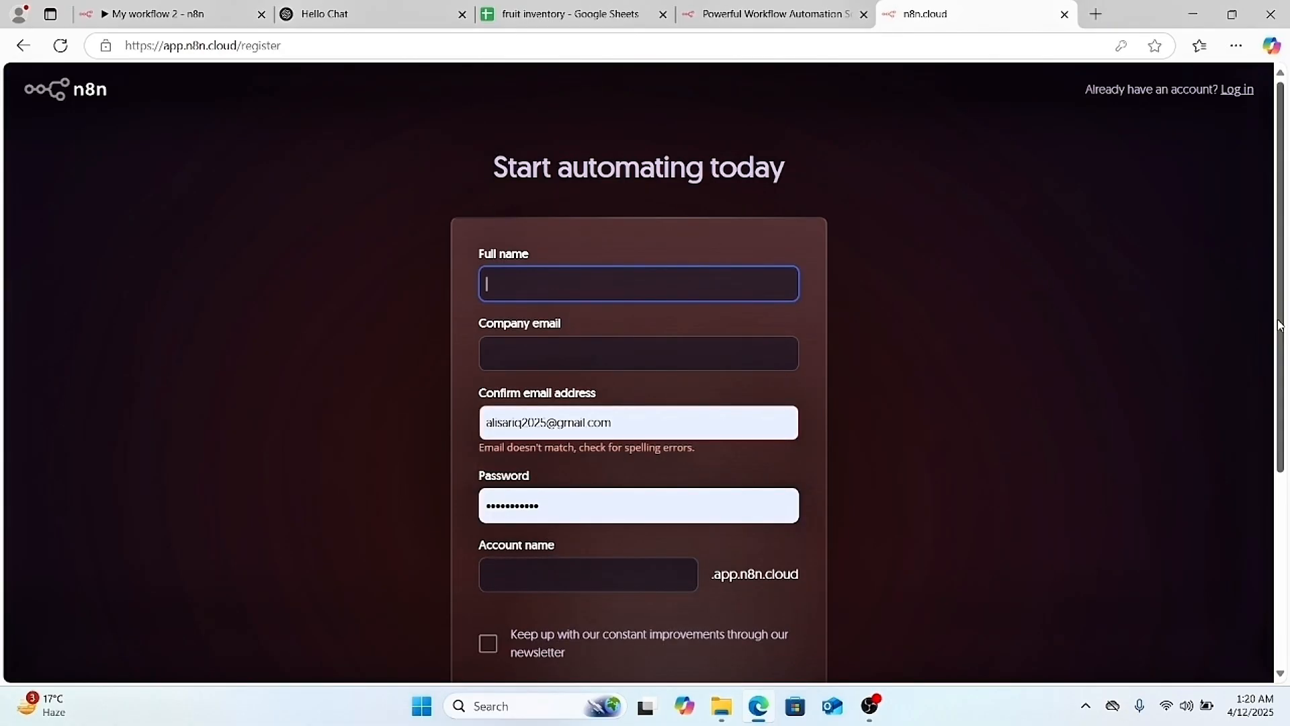
{"action": "scroll", "coordinate": [1279, 330], "scroll_direction": "down", "scroll_amount": 1}
{"action": "scroll", "coordinate": [1279, 330], "scroll_direction": "down", "scroll_amount": 2}
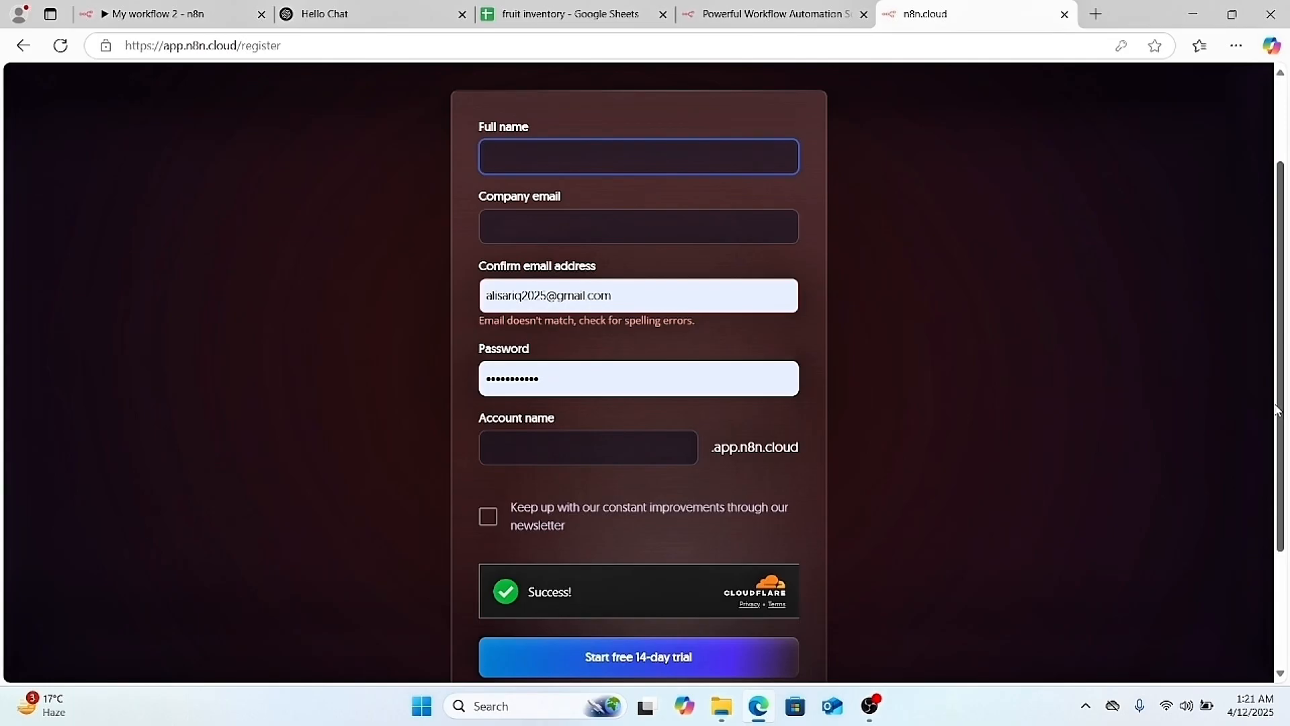
{"action": "scroll", "coordinate": [1281, 407], "scroll_direction": "down", "scroll_amount": 1}
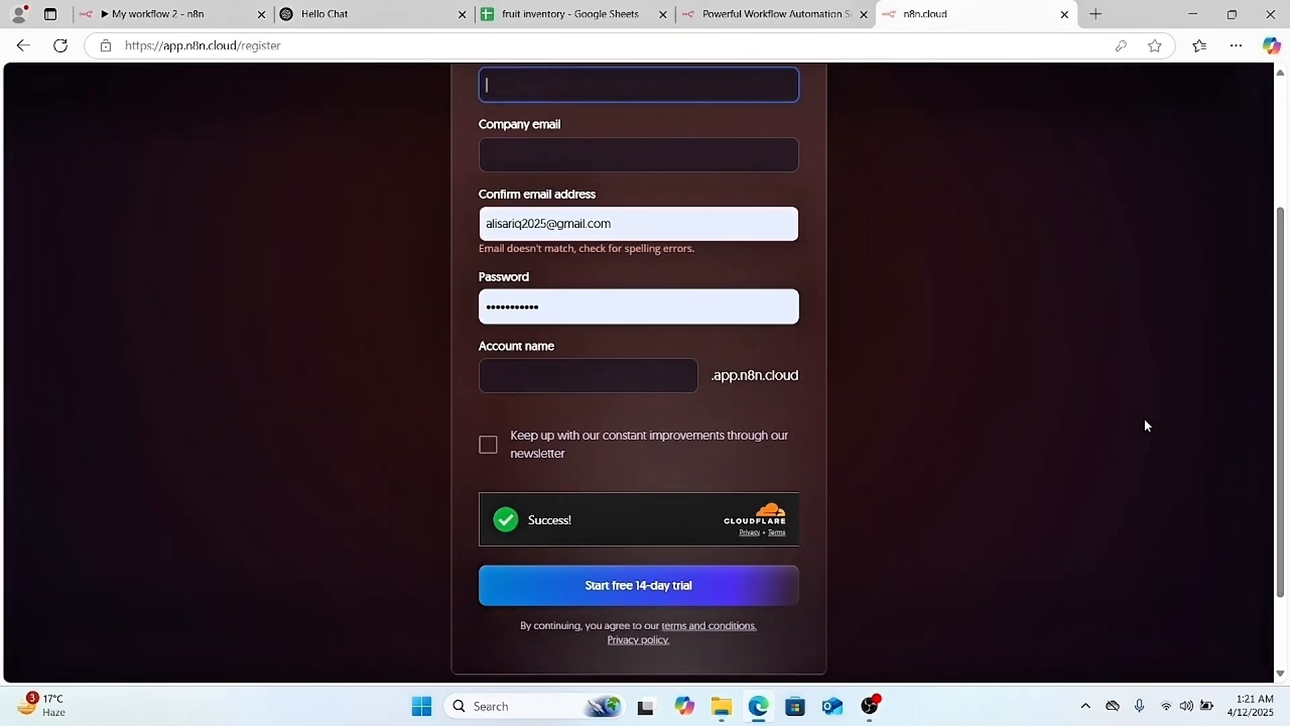
{"action": "left_click_drag", "start_coordinate": [1282, 416], "coordinate": [1286, 289]}
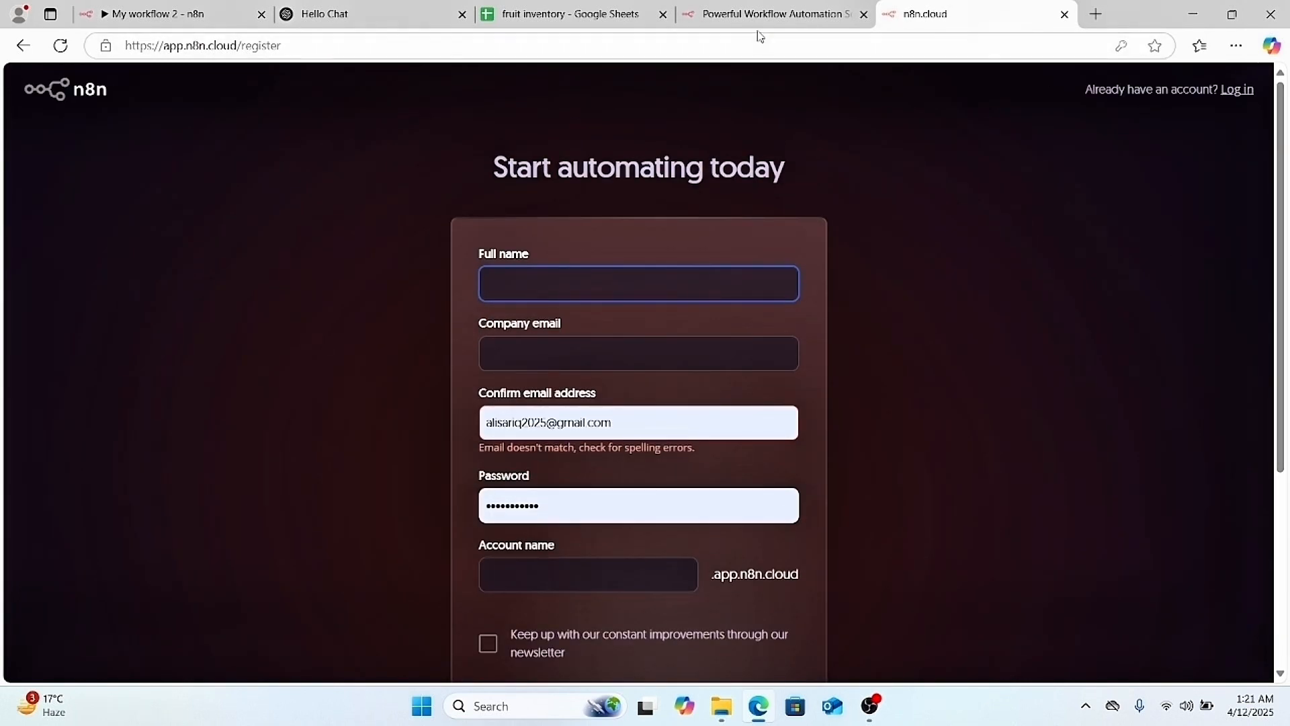
- Go back to the n8n workflows overview and create a new workflow
{"action": "left_click", "coordinate": [202, 19]}
{"action": "left_click", "coordinate": [95, 180]}
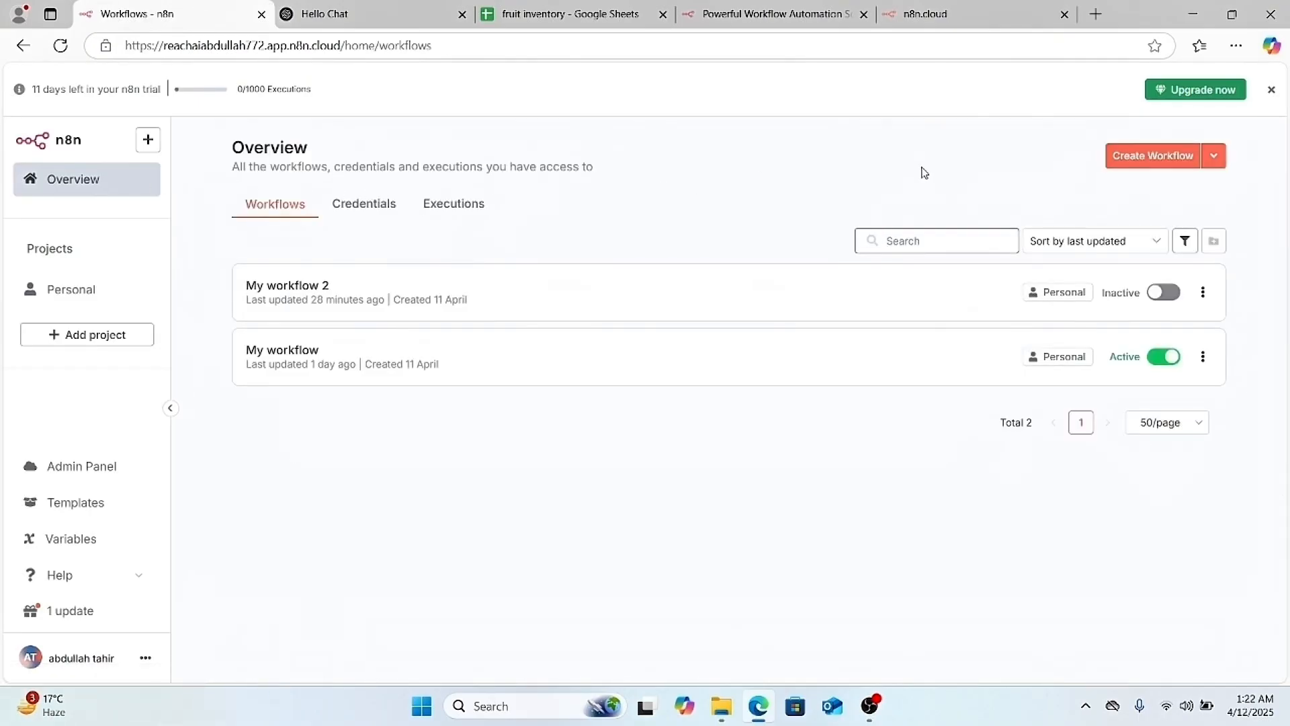
{"action": "left_click", "coordinate": [1150, 171]}
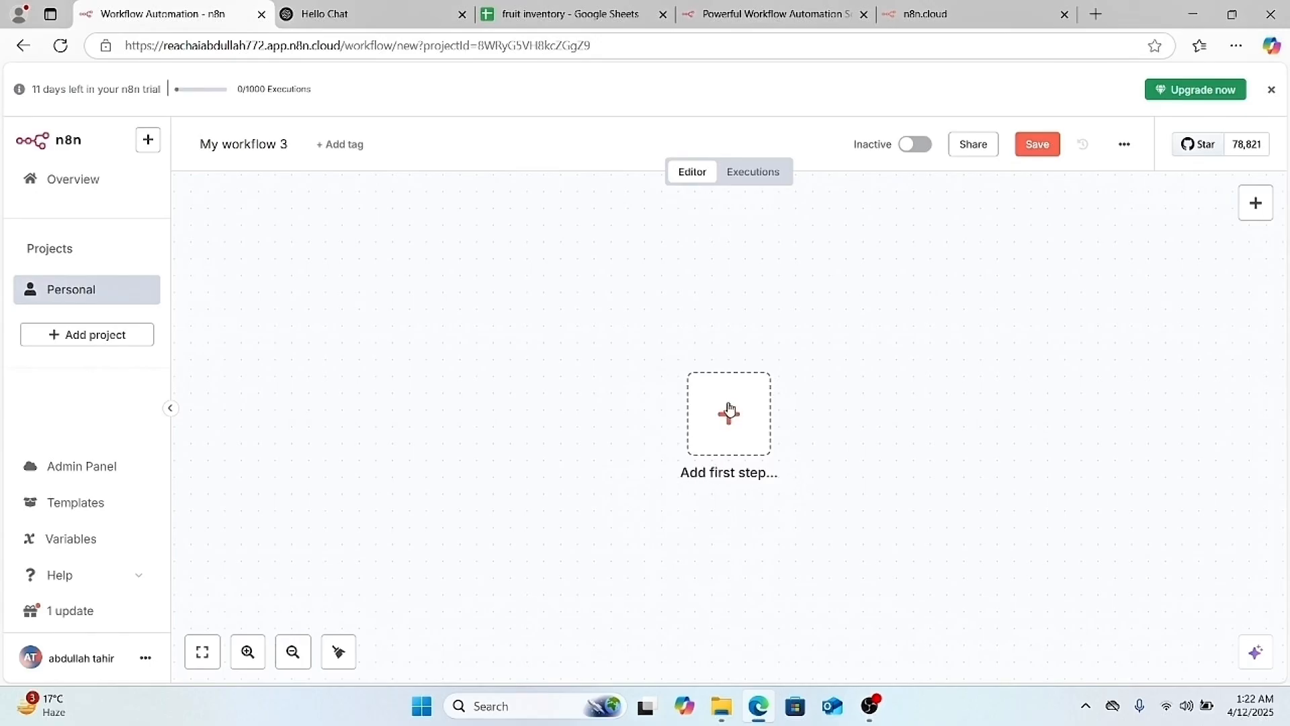
- Add a Chat Trigger as the first node with default parameters and move it to the upper-left area of the canvas
{"action": "left_click_drag", "start_coordinate": [728, 412], "coordinate": [469, 351]}
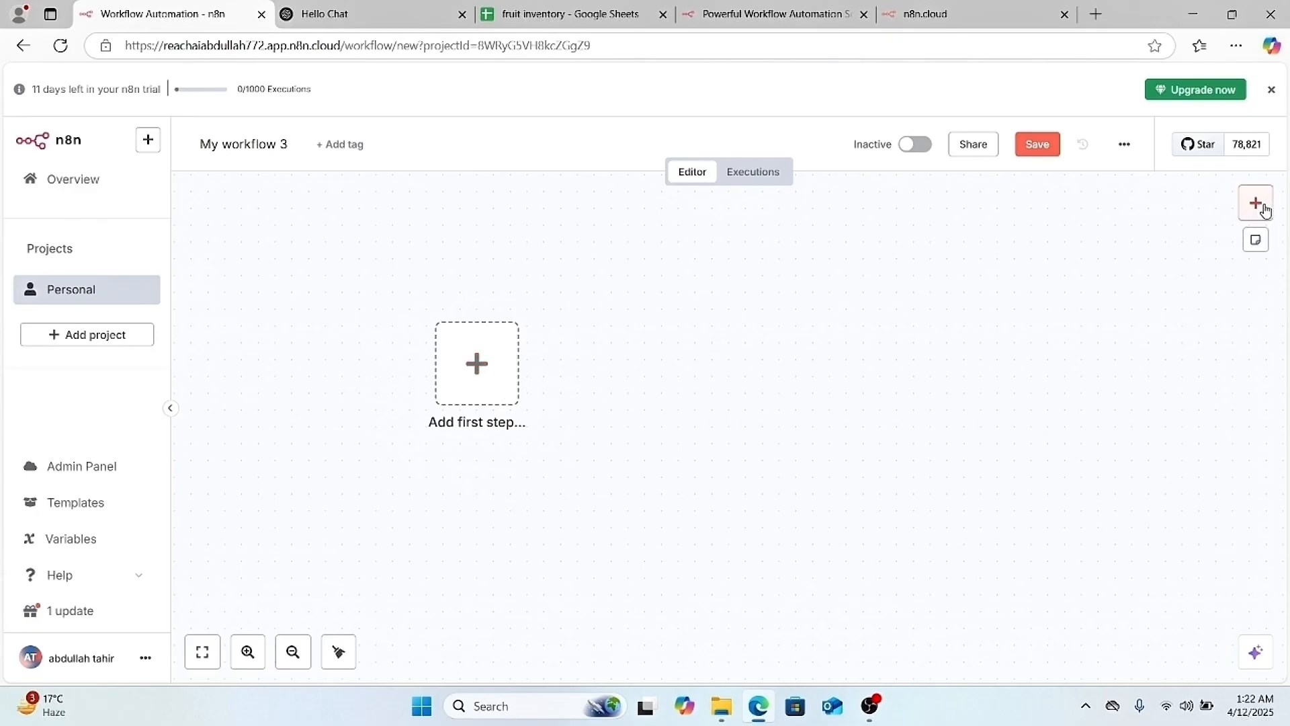
{"action": "left_click", "coordinate": [1256, 204]}
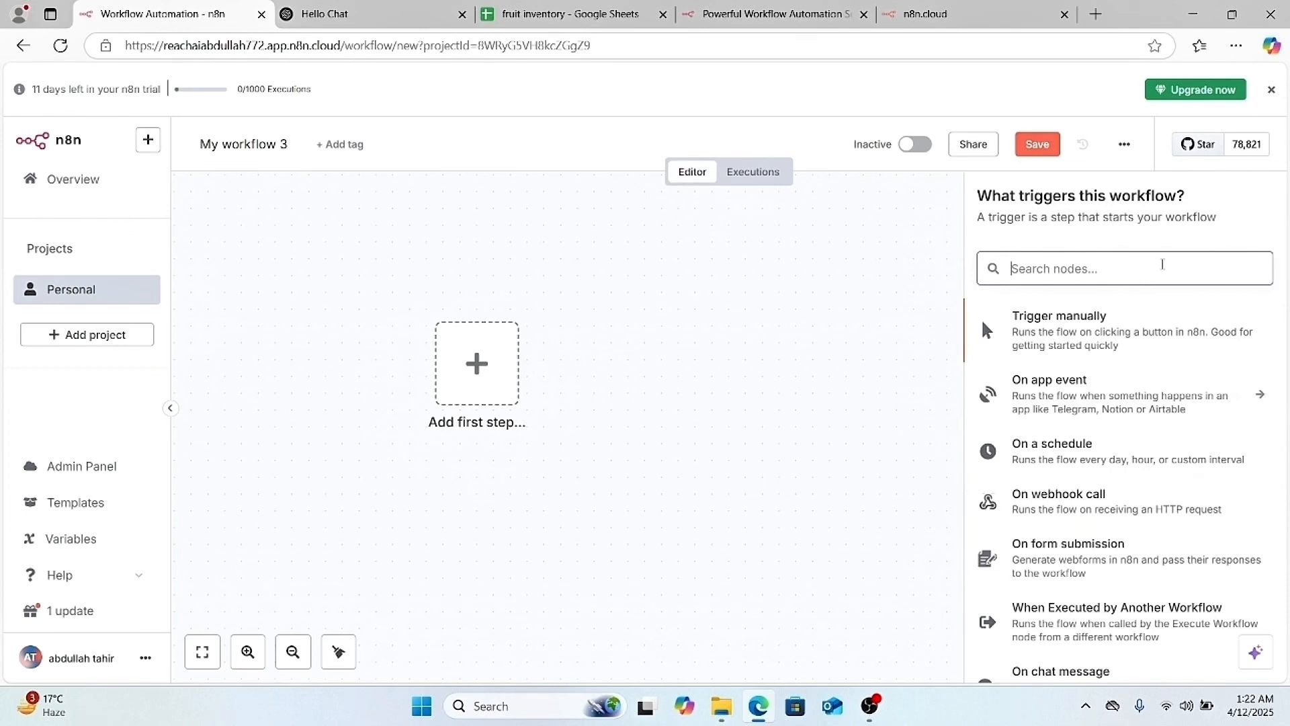
{"action": "type", "text": "chat"}
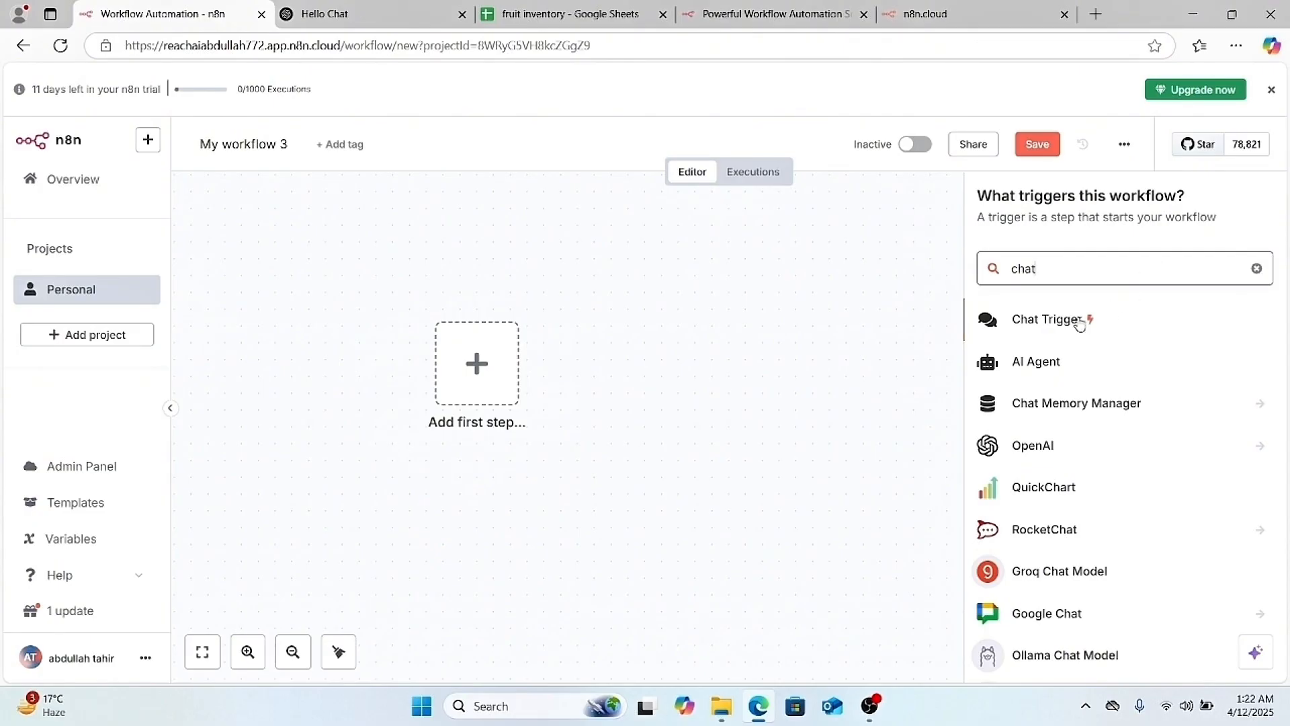
{"action": "left_click", "coordinate": [1048, 319]}
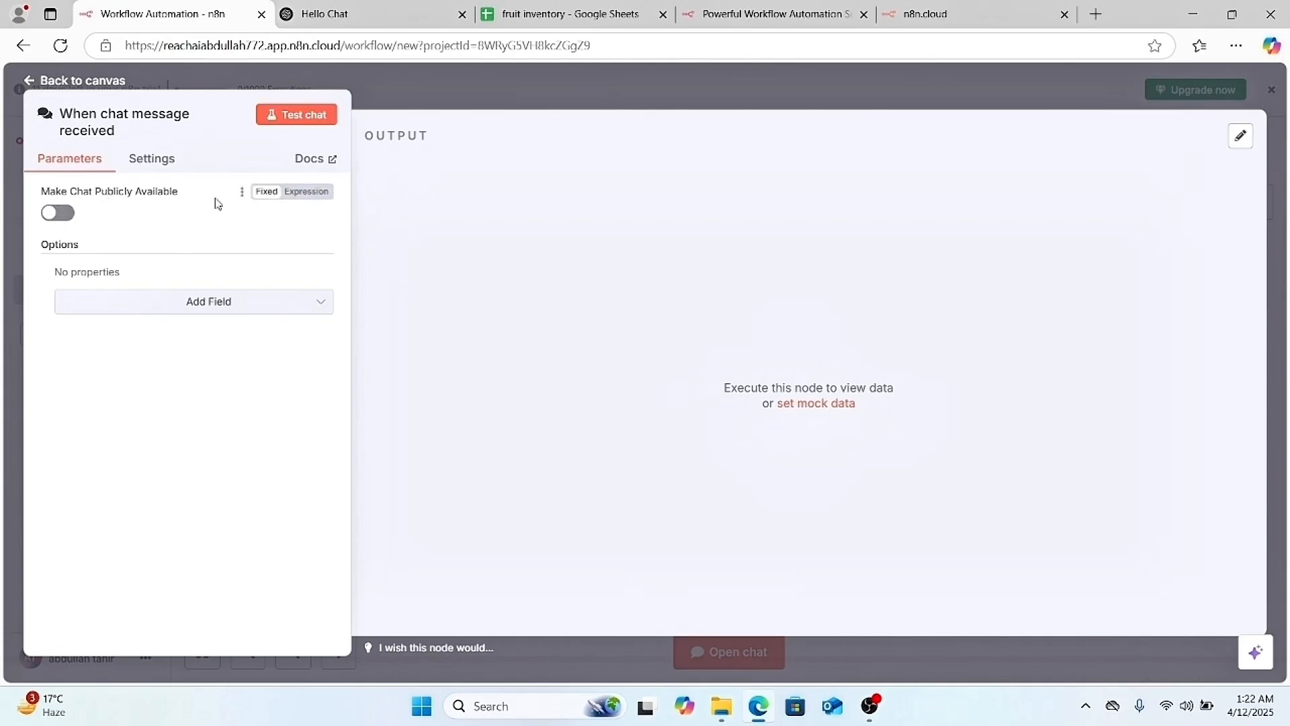
{"action": "left_click", "coordinate": [100, 82]}
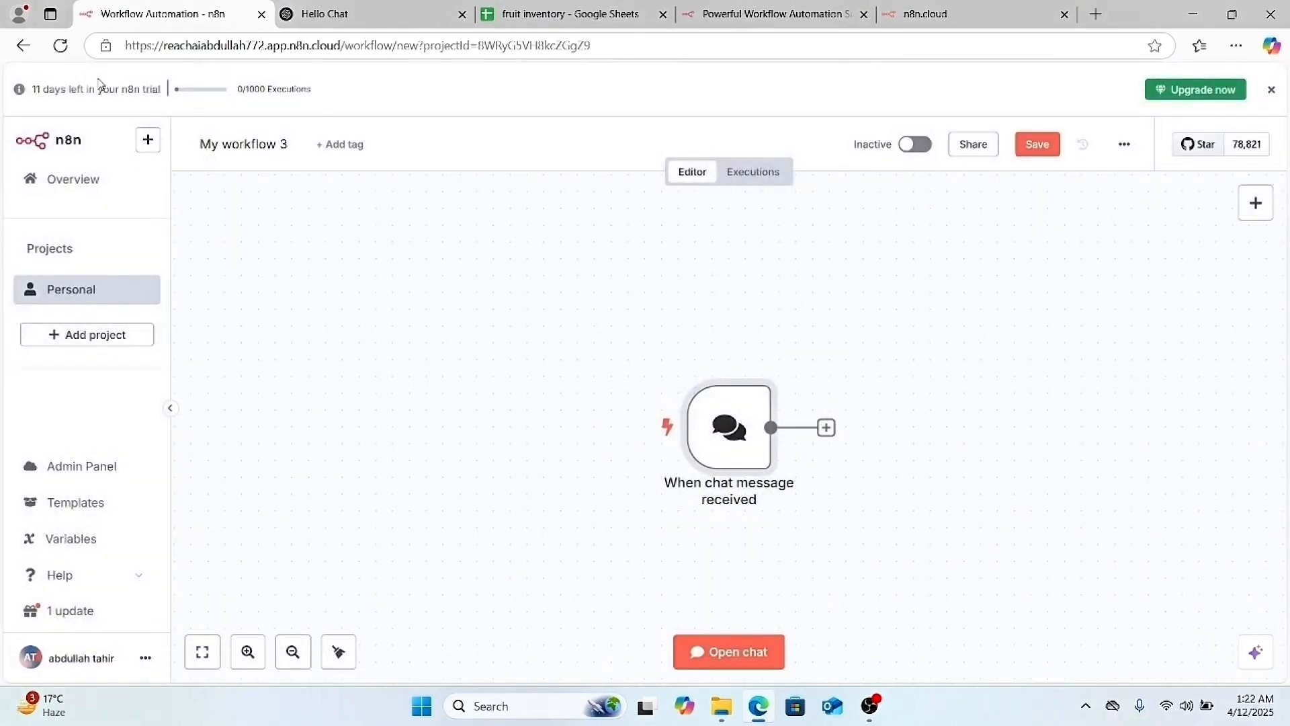
{"action": "mouse_move", "coordinate": [688, 400]}
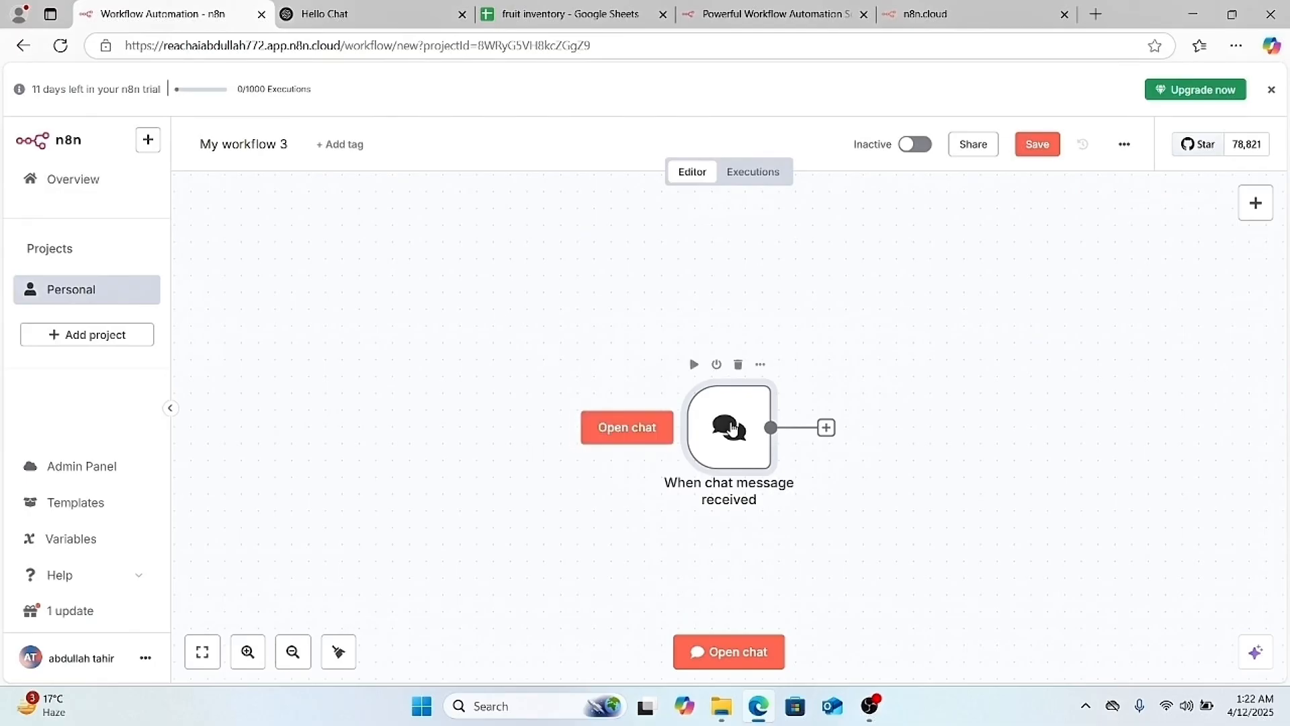
{"action": "left_click_drag", "start_coordinate": [719, 423], "coordinate": [573, 335]}
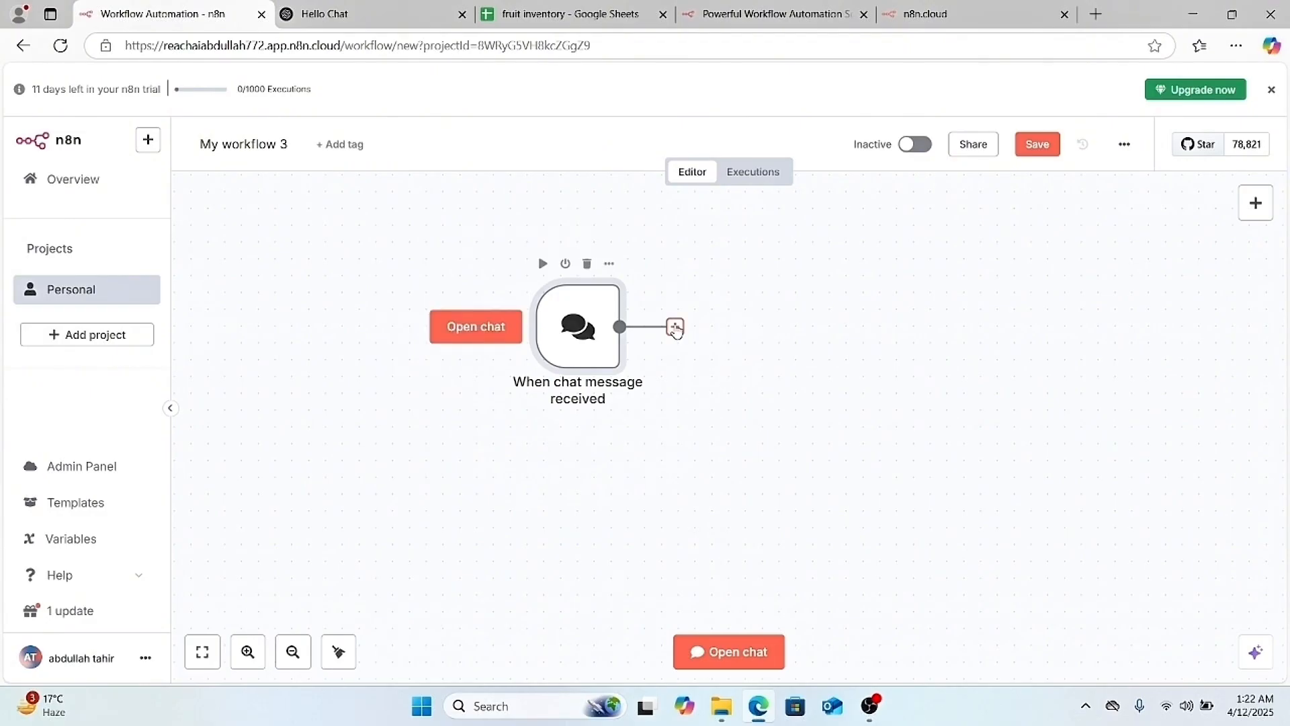
- Add an AI Agent node after the chat trigger and line both nodes up further left on the canvas
{"action": "left_click", "coordinate": [675, 328]}
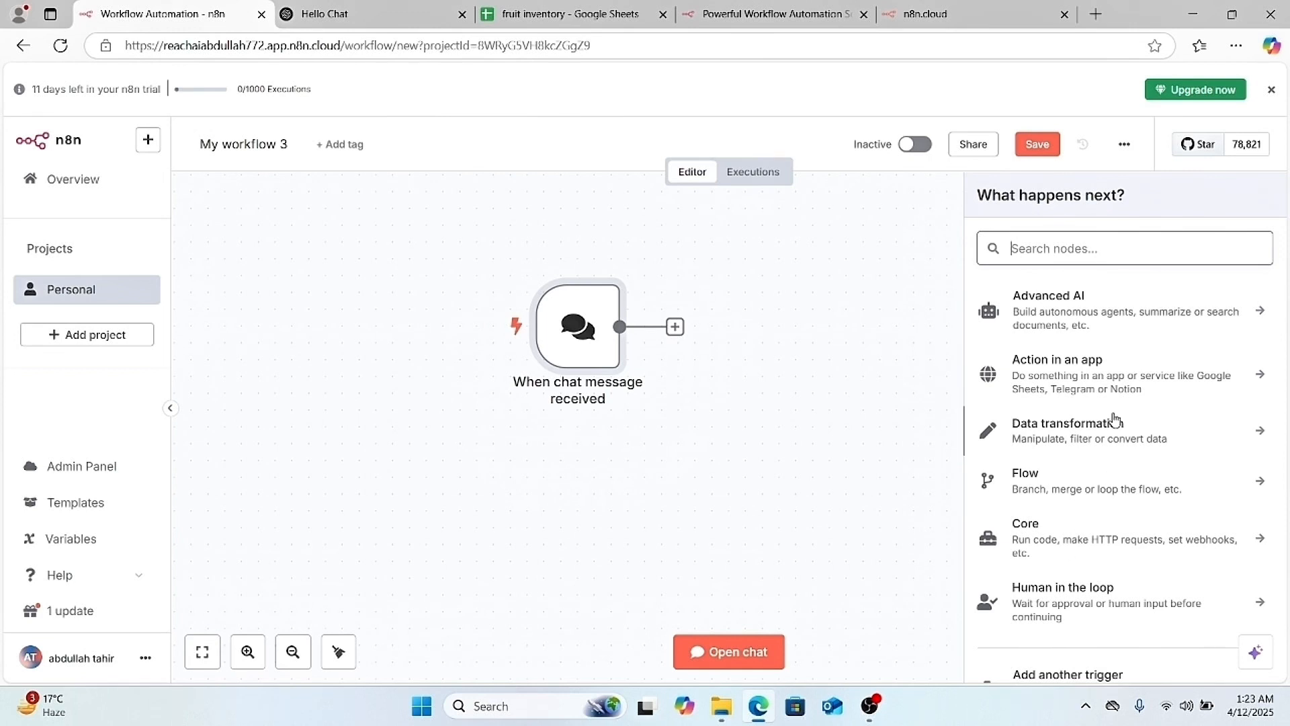
{"action": "scroll", "coordinate": [1114, 420], "scroll_direction": "down", "scroll_amount": 2}
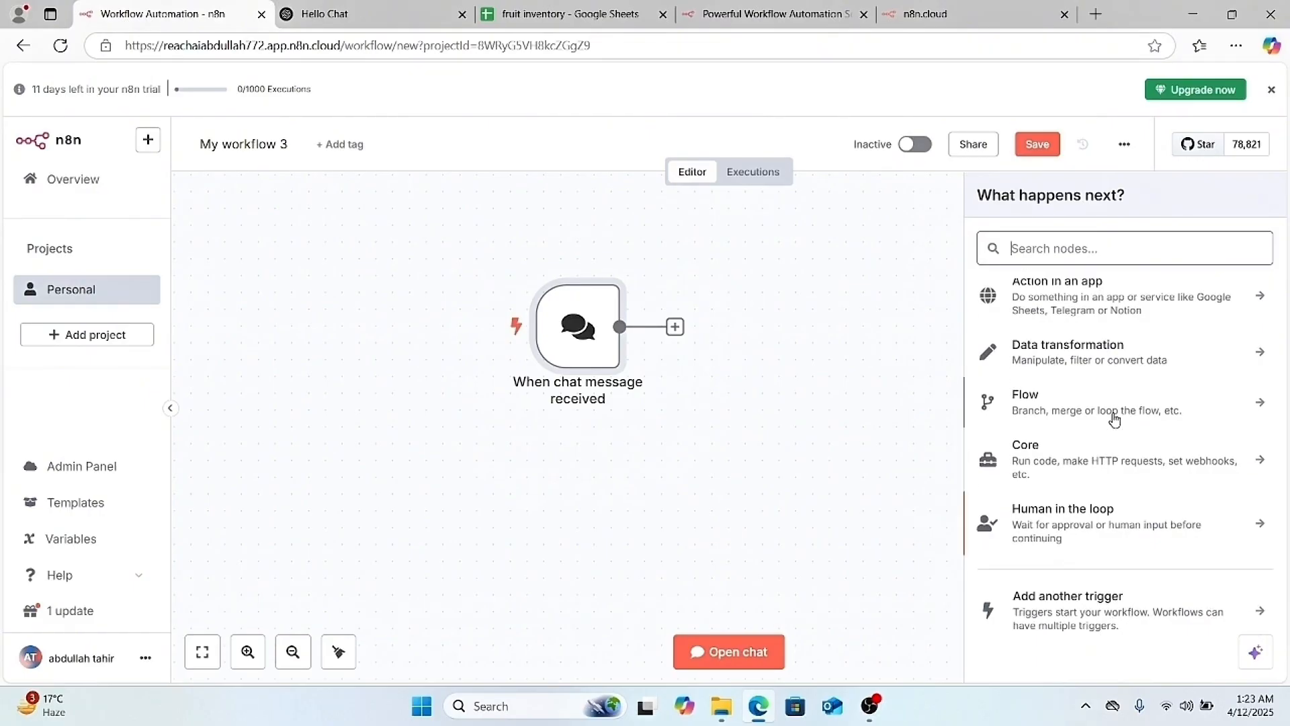
{"action": "scroll", "coordinate": [1114, 418], "scroll_direction": "up", "scroll_amount": 2}
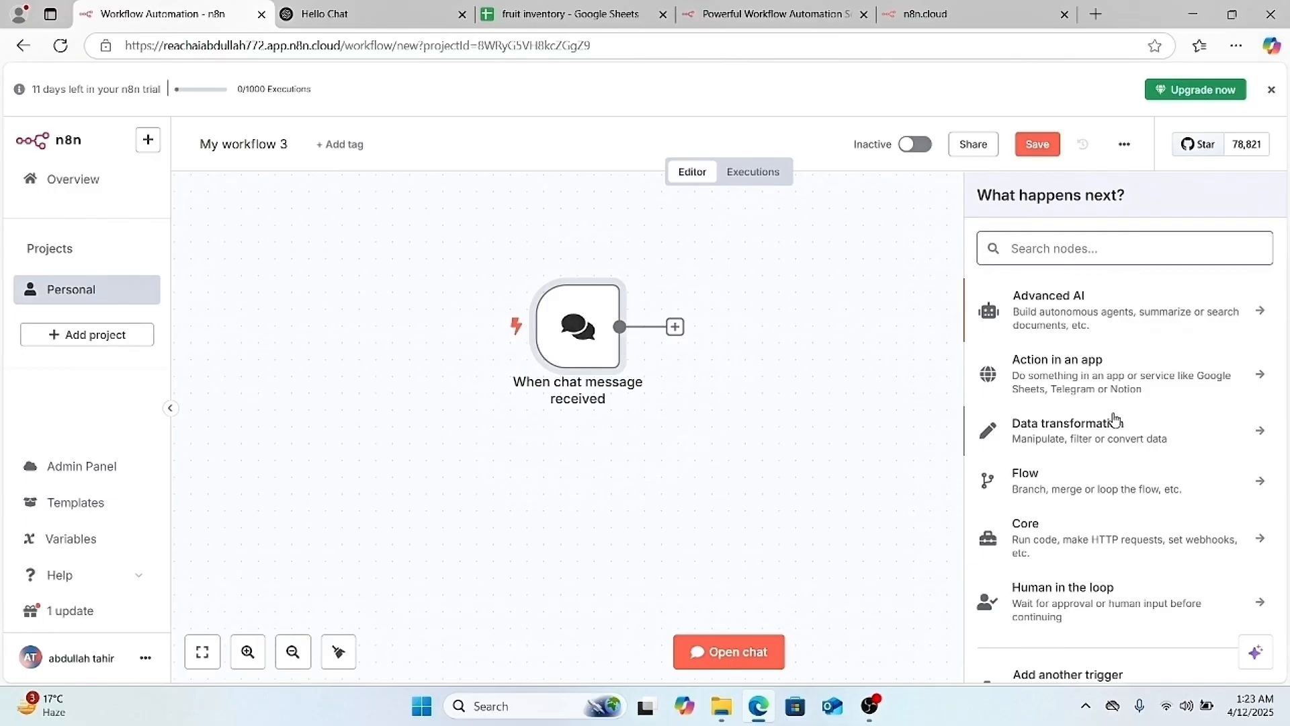
{"action": "left_click", "coordinate": [1095, 322]}
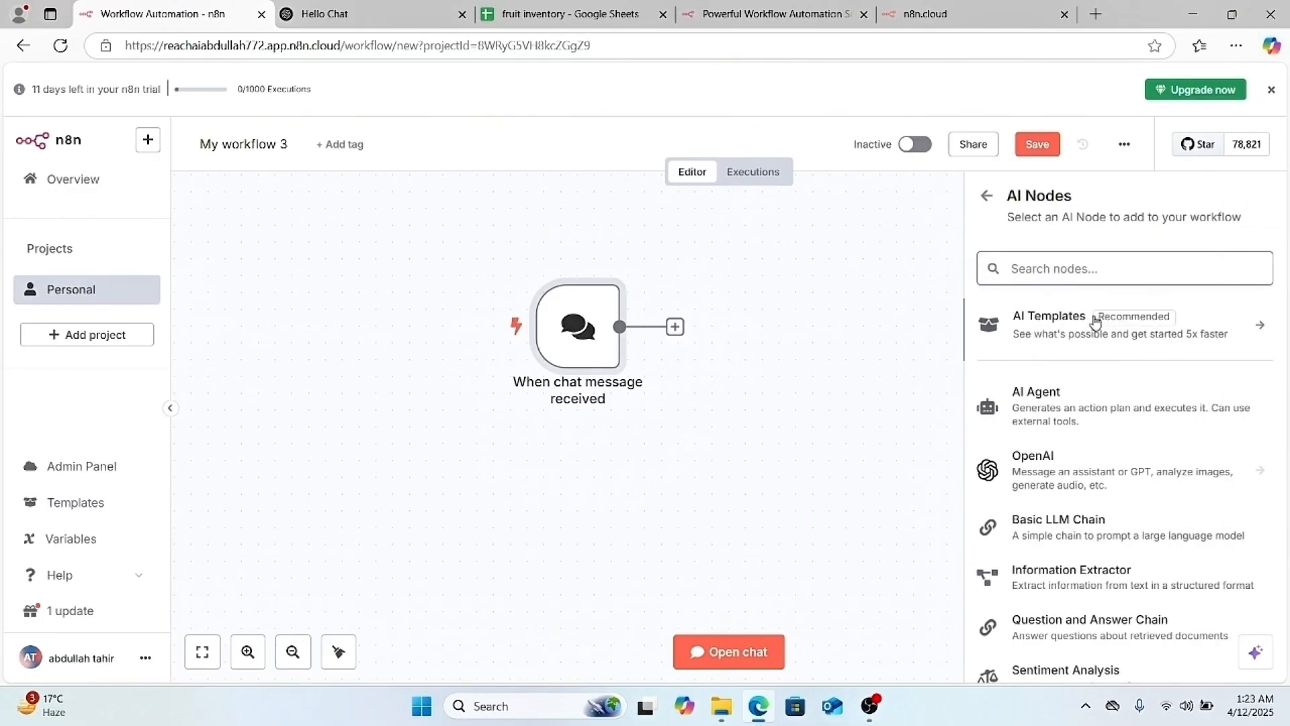
{"action": "left_click", "coordinate": [1069, 412]}
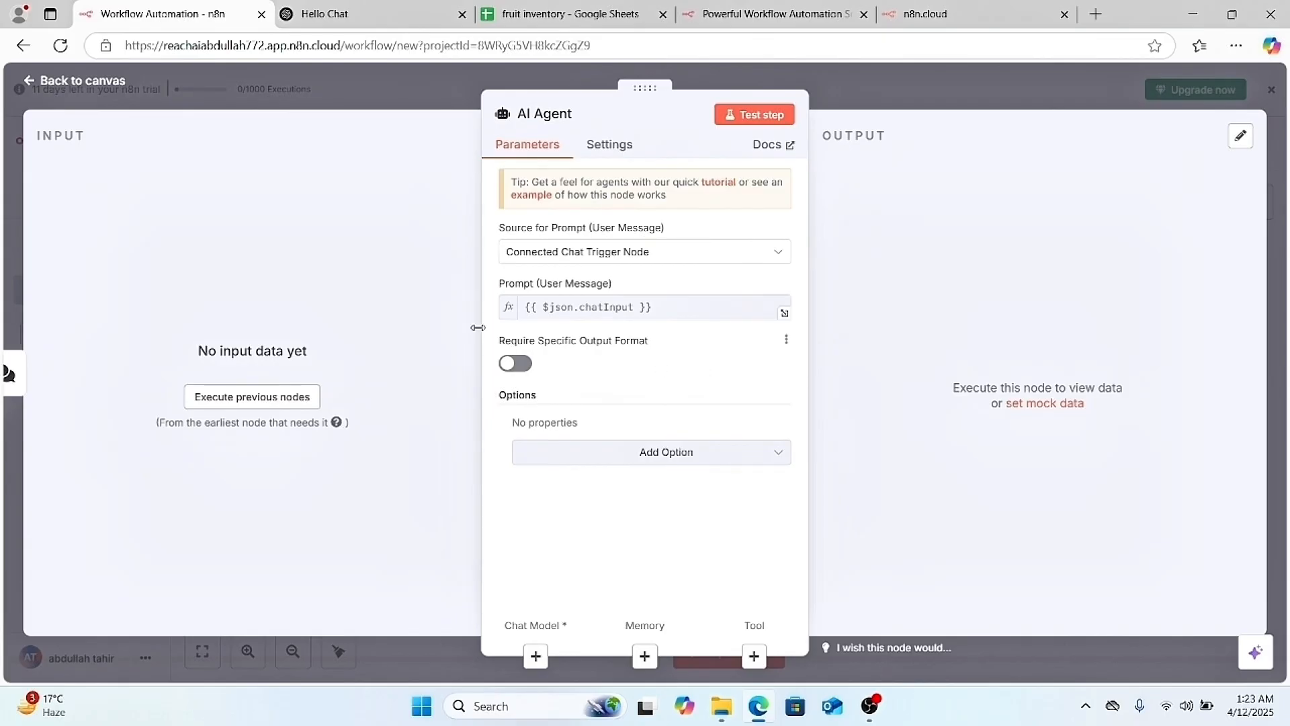
{"action": "left_click", "coordinate": [92, 82]}
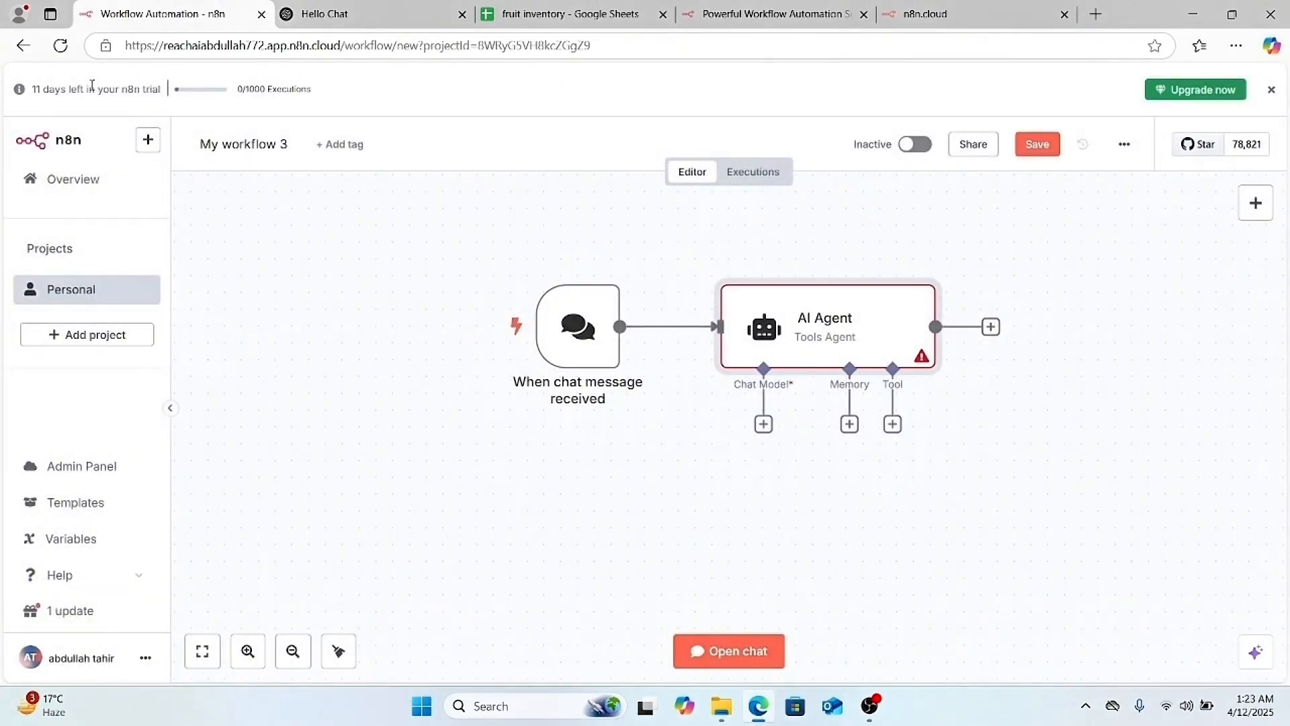
{"action": "left_click_drag", "start_coordinate": [576, 326], "coordinate": [425, 344]}
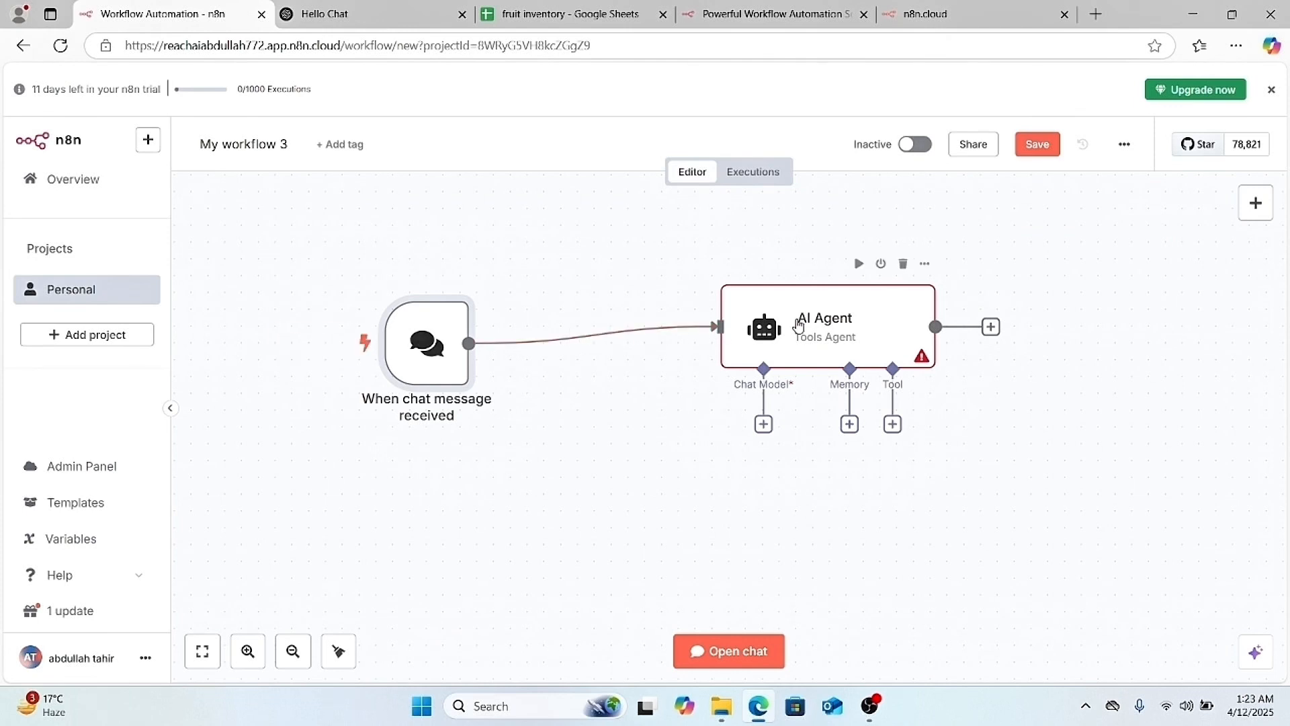
{"action": "left_click_drag", "start_coordinate": [795, 311], "coordinate": [643, 328]}
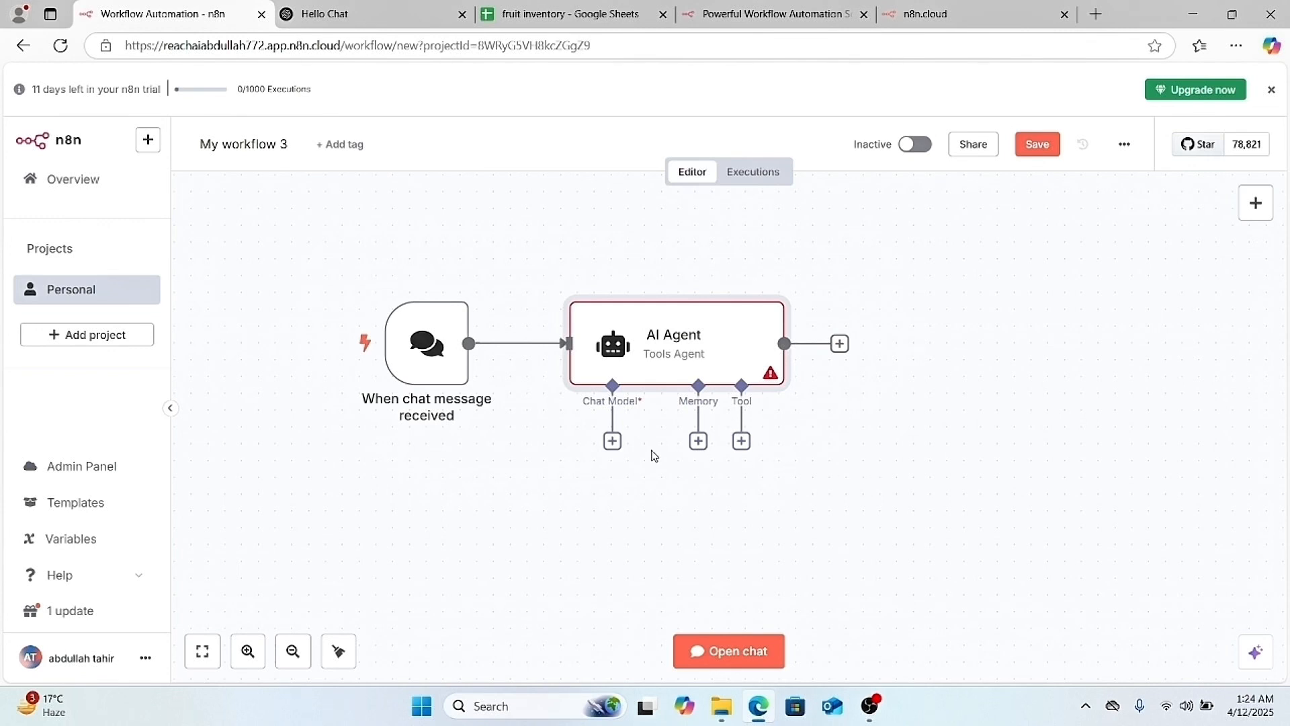
- Attach an OpenAI Chat Model to the AI Agent, using the n8n free OpenAI API credits and the gpt-4o-mini model
{"action": "left_click", "coordinate": [612, 442]}
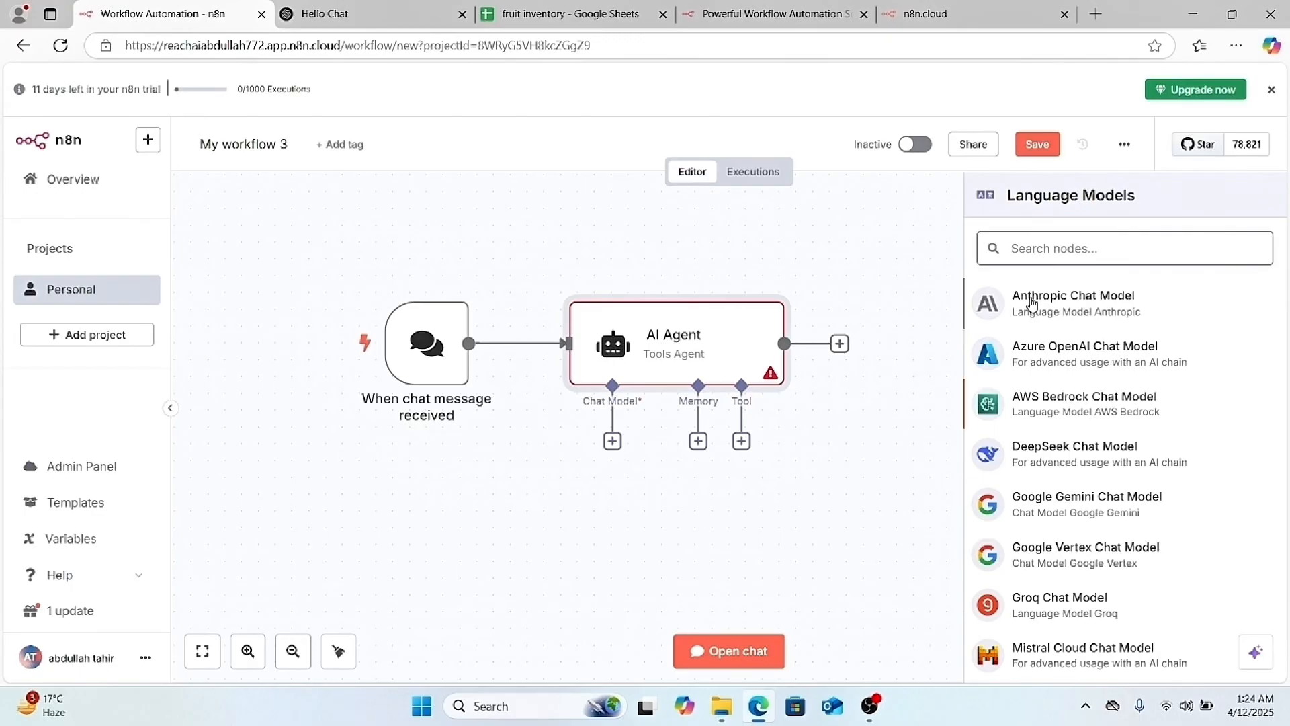
{"action": "scroll", "coordinate": [1032, 303], "scroll_direction": "down", "scroll_amount": 1}
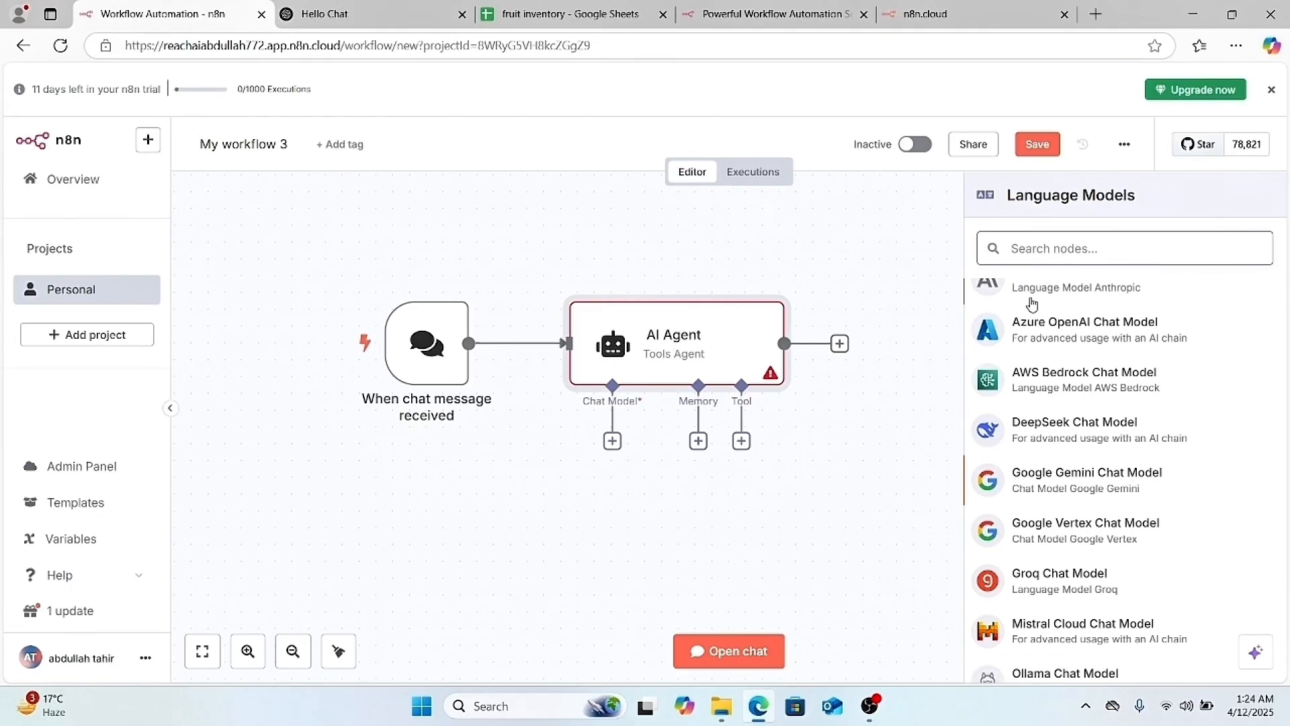
{"action": "scroll", "coordinate": [1031, 303], "scroll_direction": "down", "scroll_amount": 4}
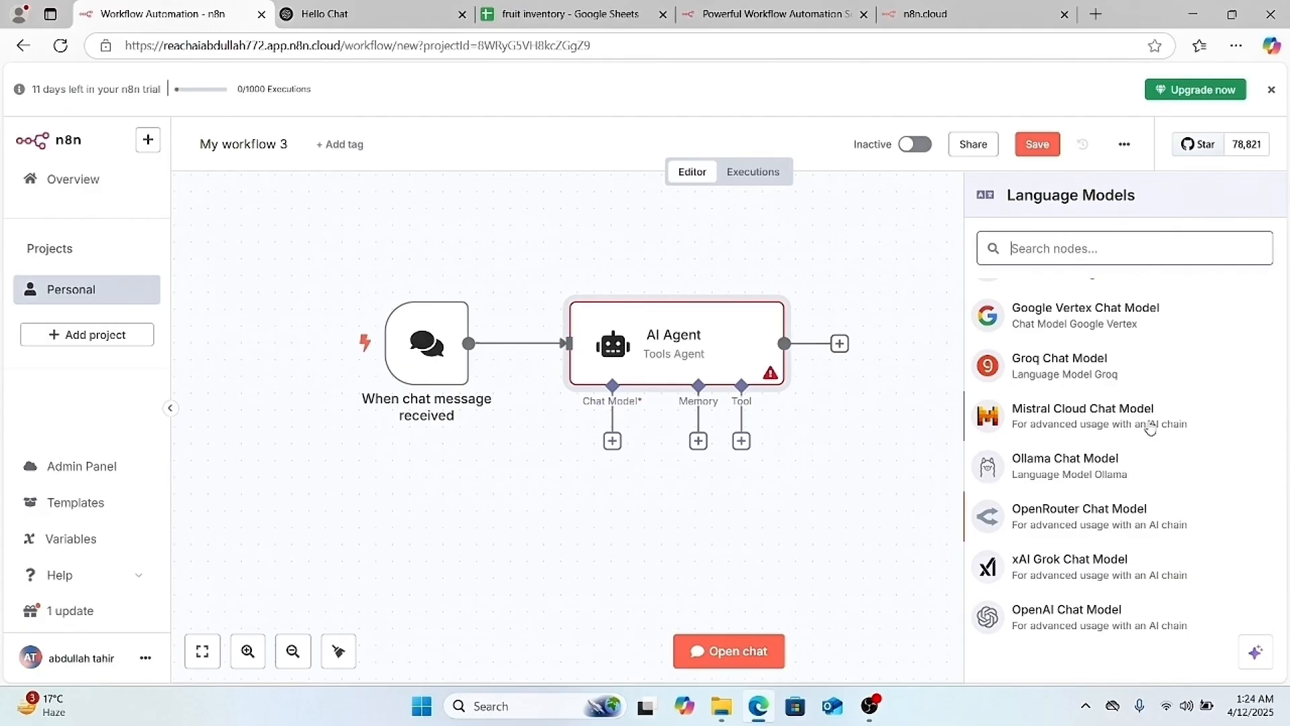
{"action": "left_click", "coordinate": [1068, 614]}
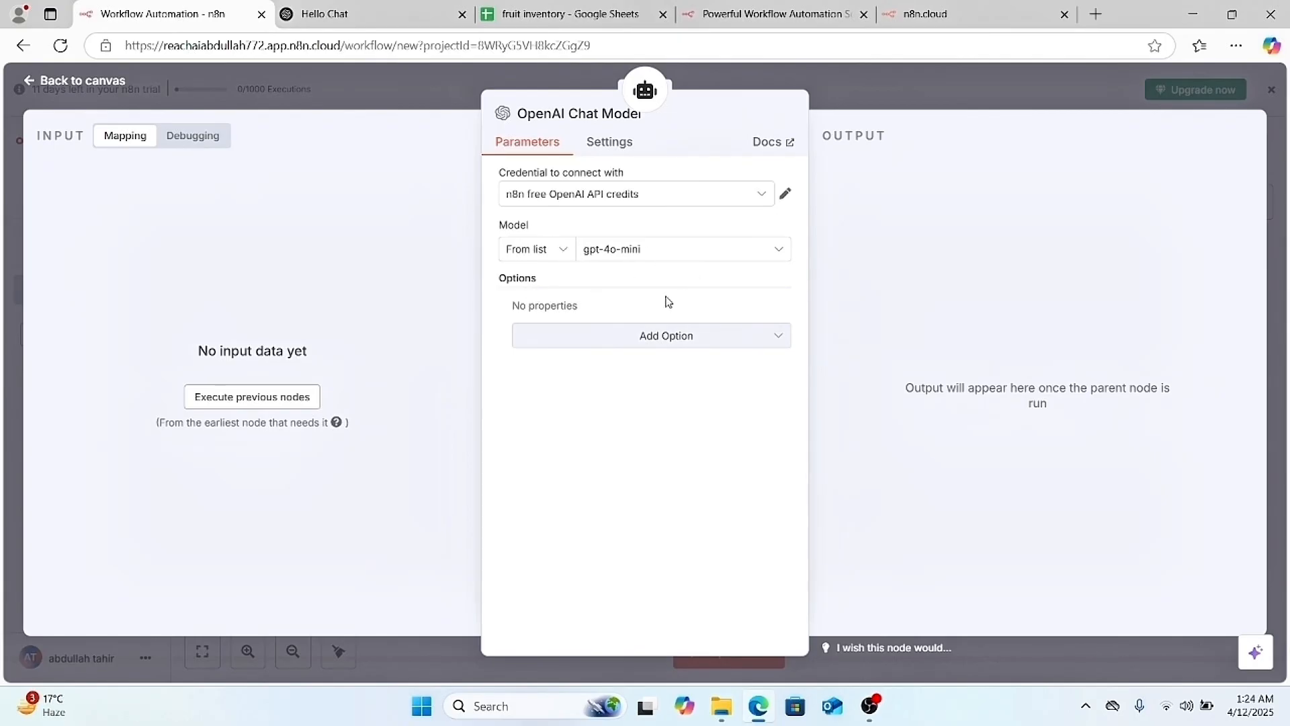
{"action": "left_click", "coordinate": [103, 81]}
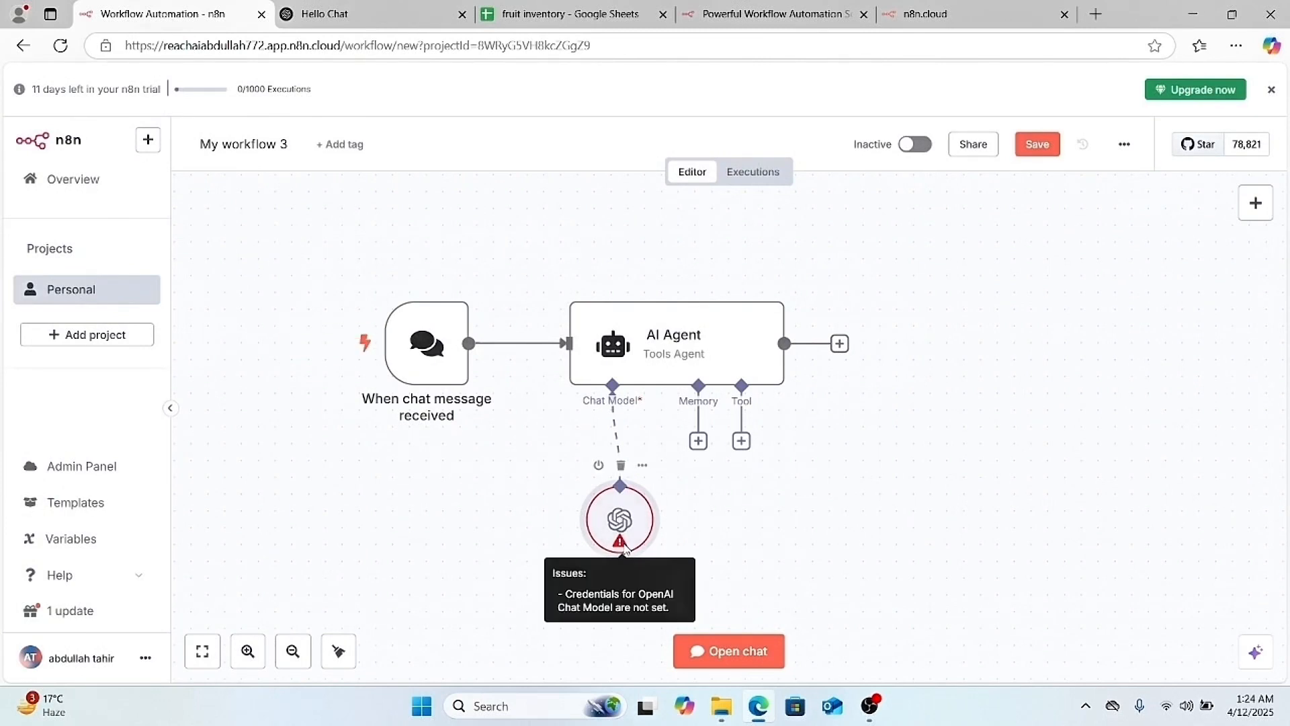
- Open the workflow's test chat and send a greeting that introduces yourself by first name
{"action": "left_click", "coordinate": [731, 661]}
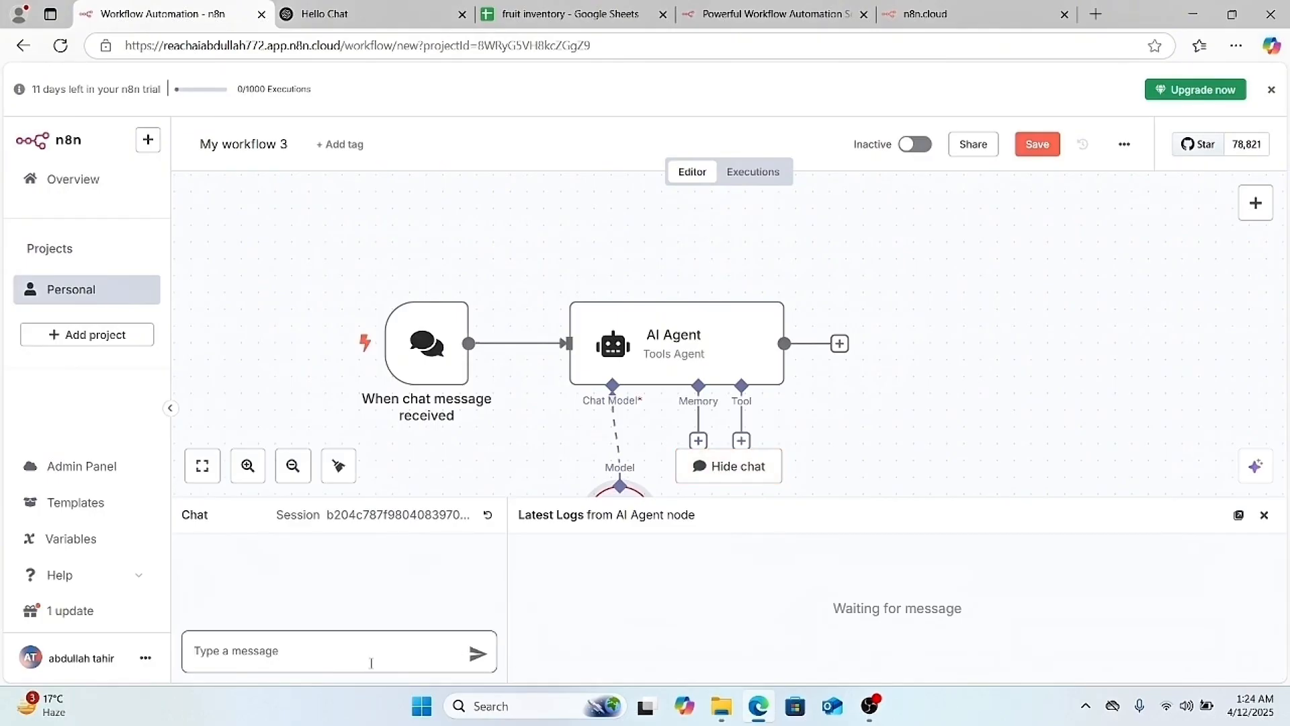
{"action": "type", "text": "hello my name is"}
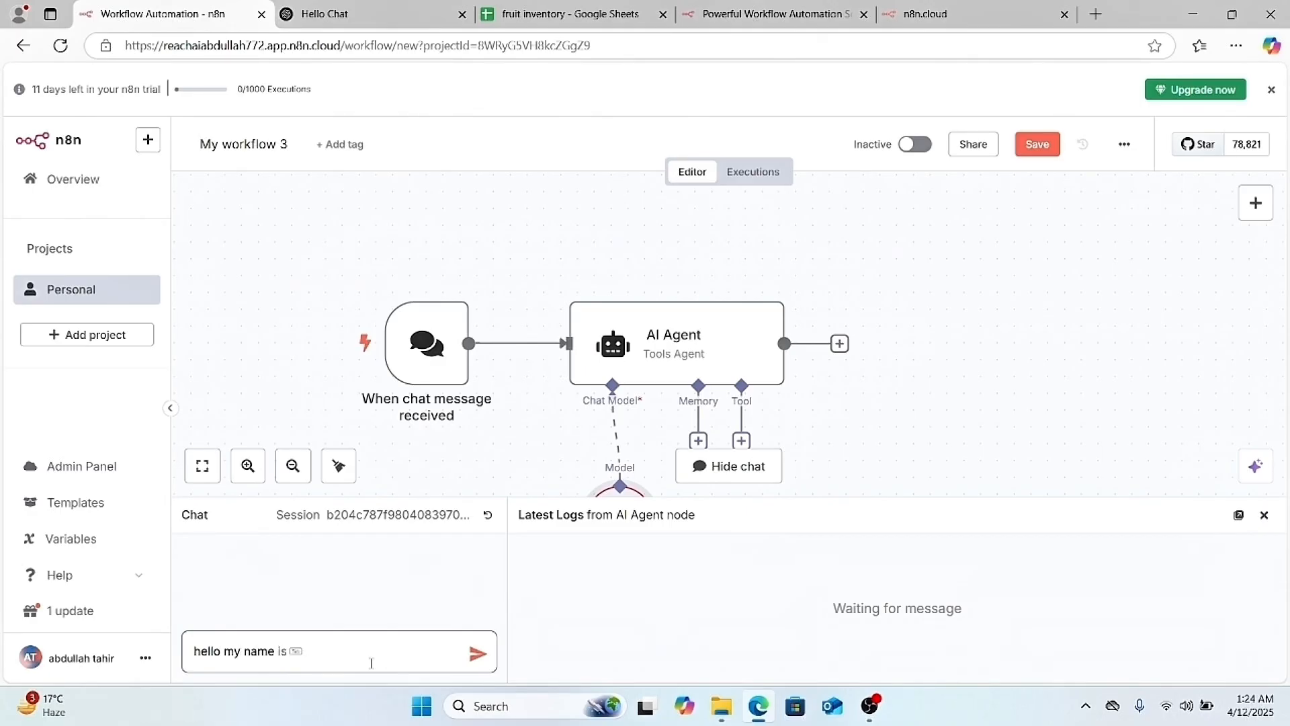
{"action": "key", "text": "Tab"}
{"action": "type", "text": "Abdullah"}
{"action": "key", "text": "Return"}
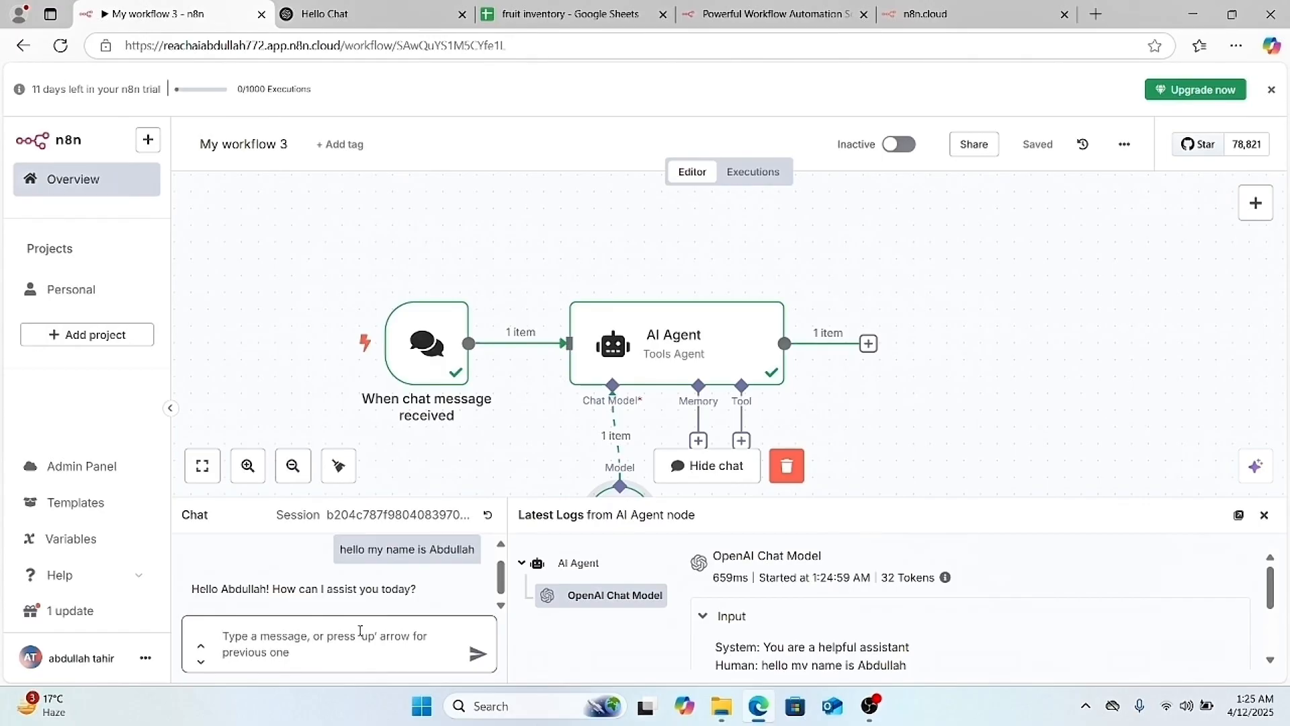
- Ask the agent "how tall is burj khalifa" in the test chat and read its reply
{"action": "type", "text": "how tall is"}
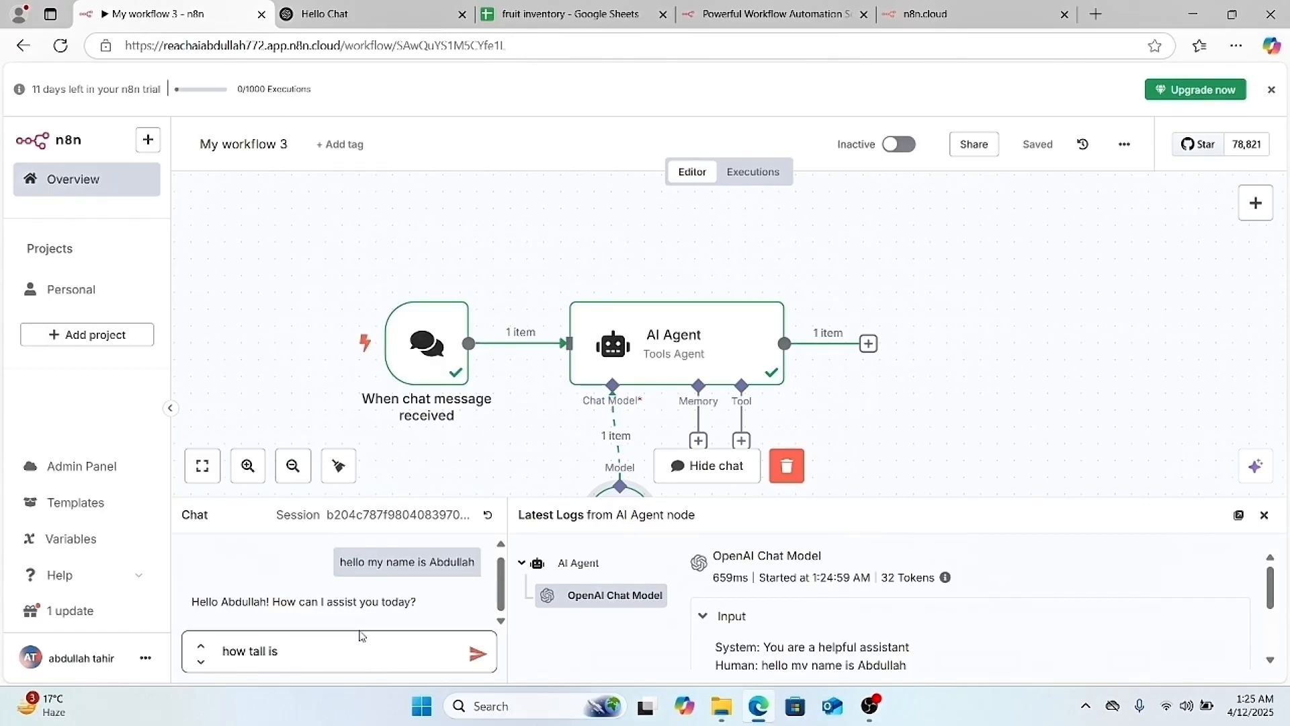
{"action": "type", "text": " burj khalifa"}
{"action": "key", "text": "Return"}
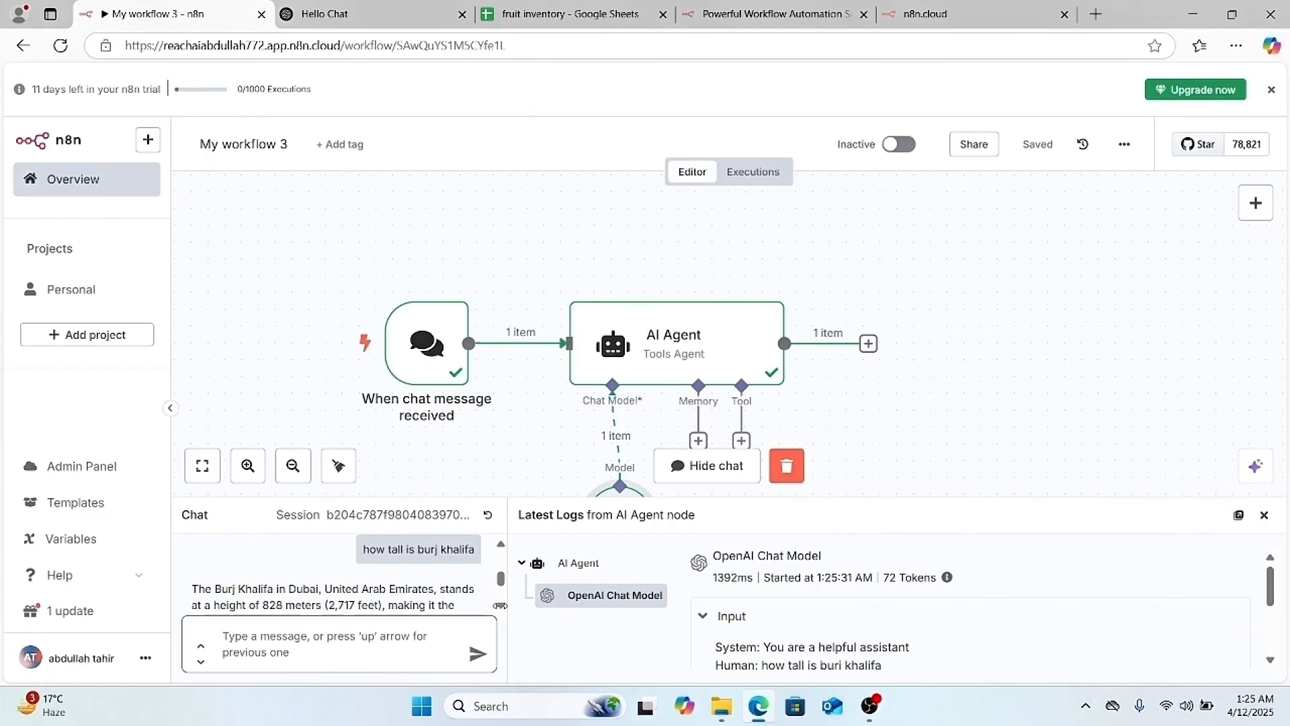
{"action": "left_click", "coordinate": [469, 608]}
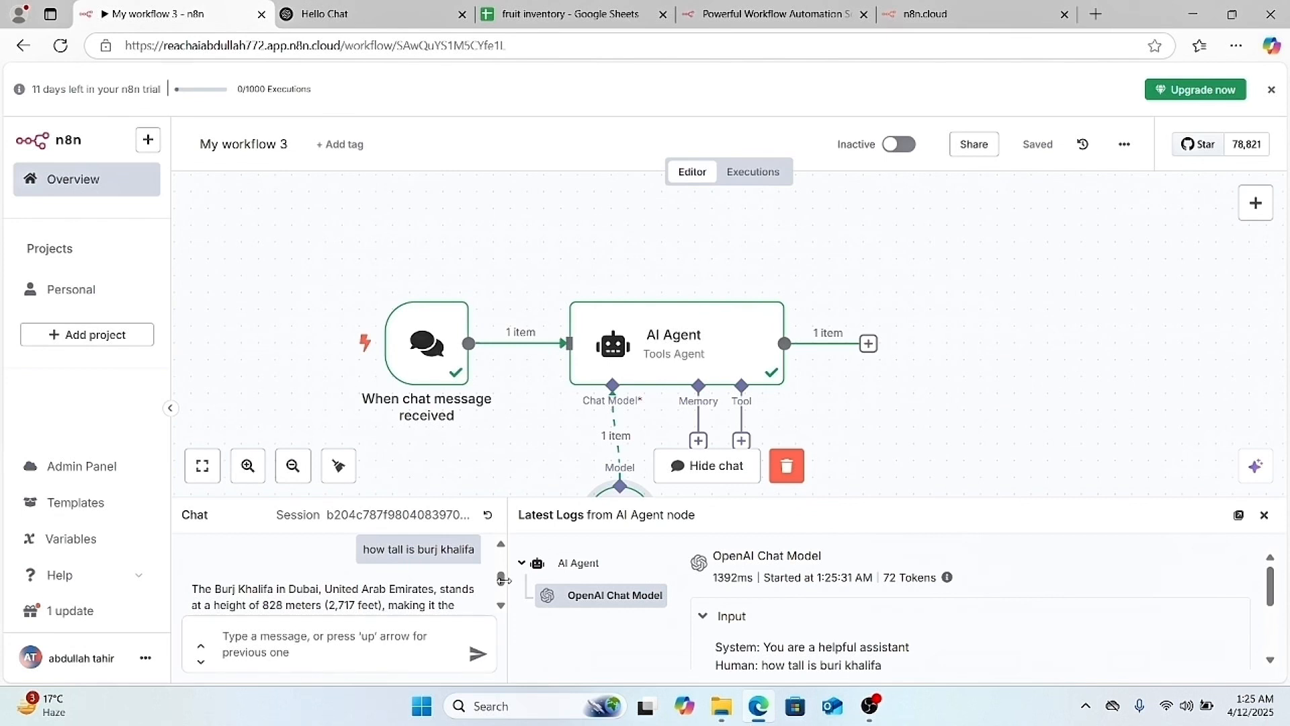
{"action": "left_click_drag", "start_coordinate": [498, 607], "coordinate": [500, 608]}
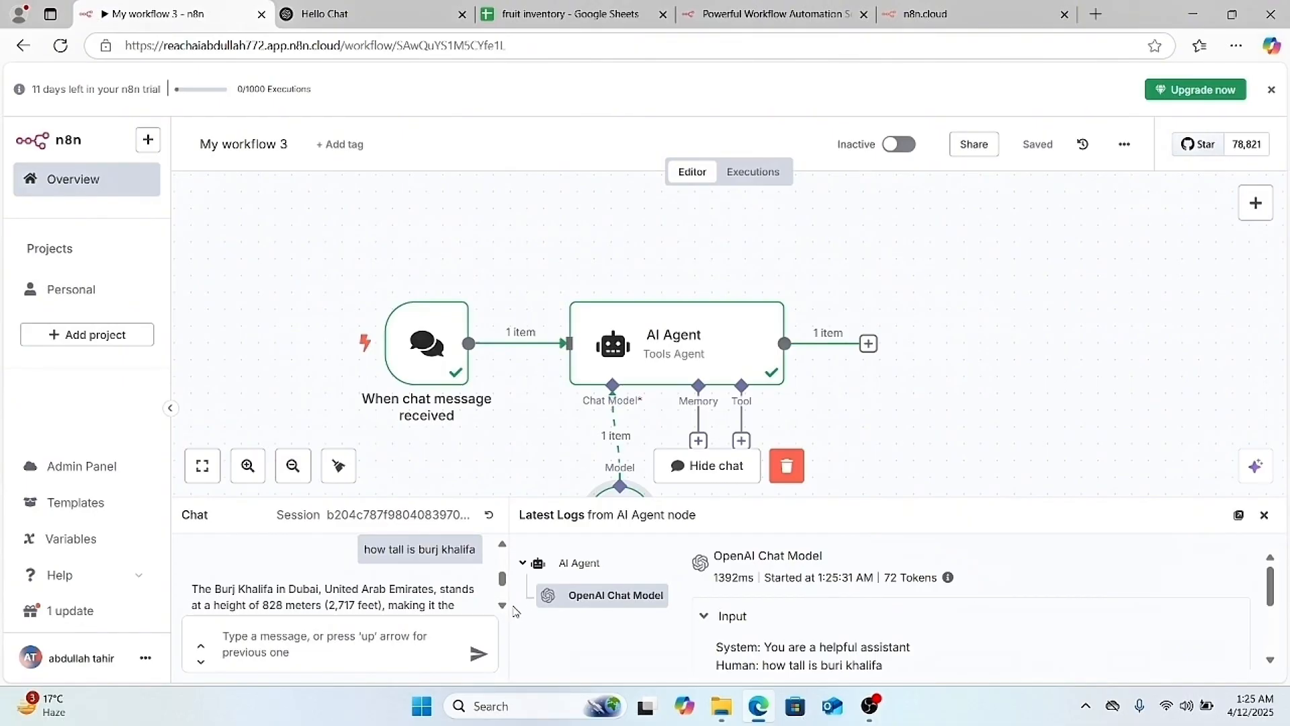
{"action": "double_click", "coordinate": [512, 606]}
{"action": "mouse_move", "coordinate": [512, 606]}
{"action": "left_mouse_down"}
{"action": "mouse_move", "coordinate": [468, 614]}
{"action": "mouse_move", "coordinate": [489, 602]}
{"action": "left_mouse_up"}
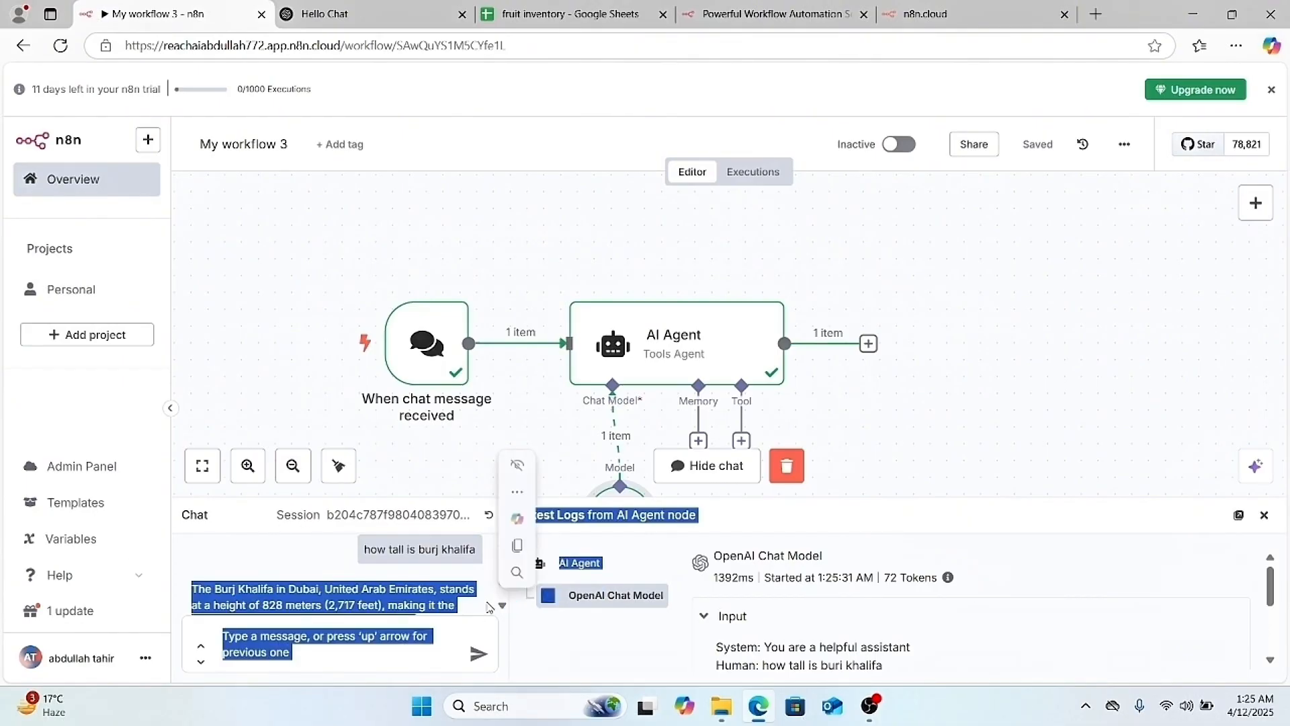
- Test whether the agent recalls the introduction without memory by sending "what is my name"
{"action": "left_click", "coordinate": [450, 632]}
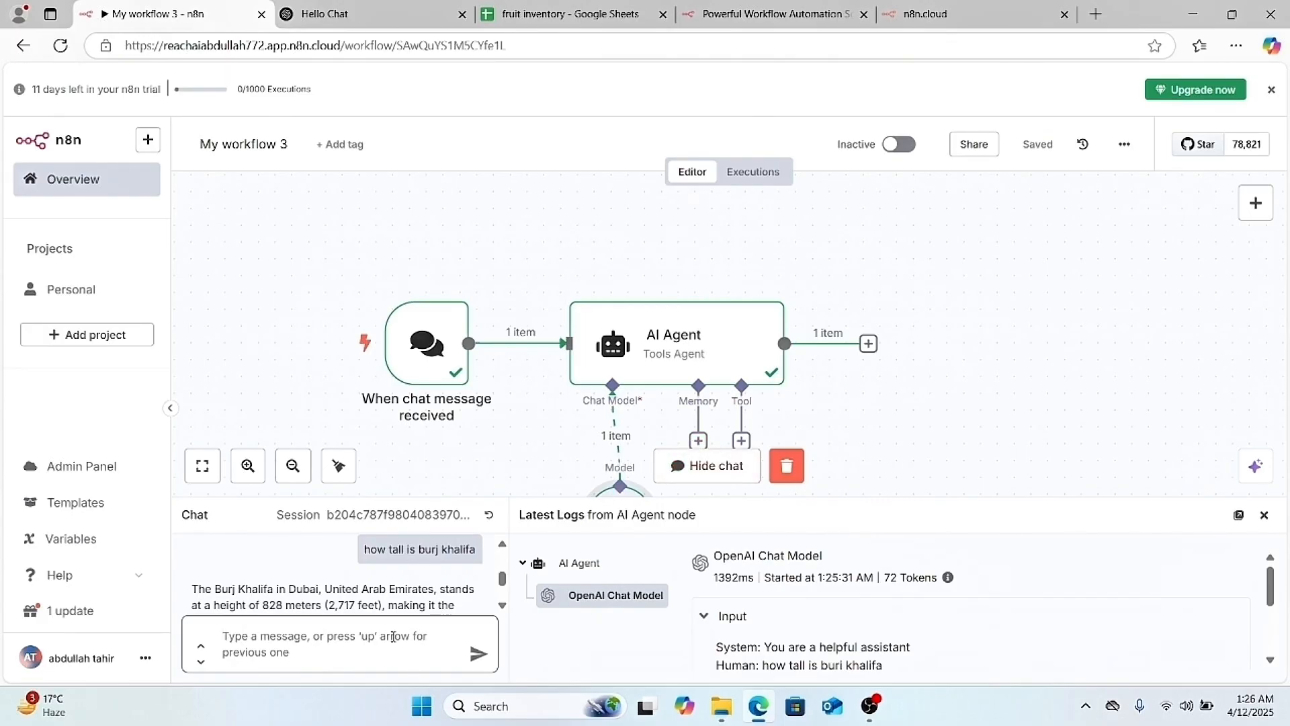
{"action": "type", "text": "what "}
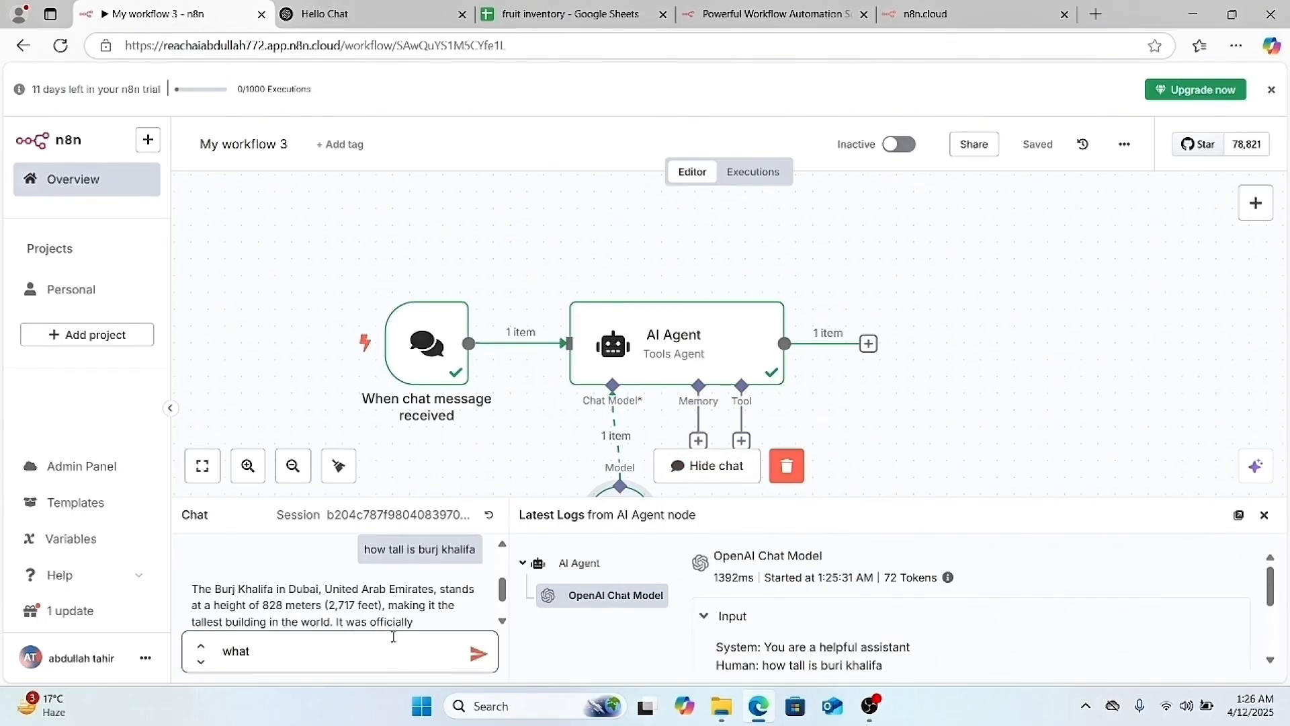
{"action": "type", "text": "is my name"}
{"action": "key", "text": "Return"}
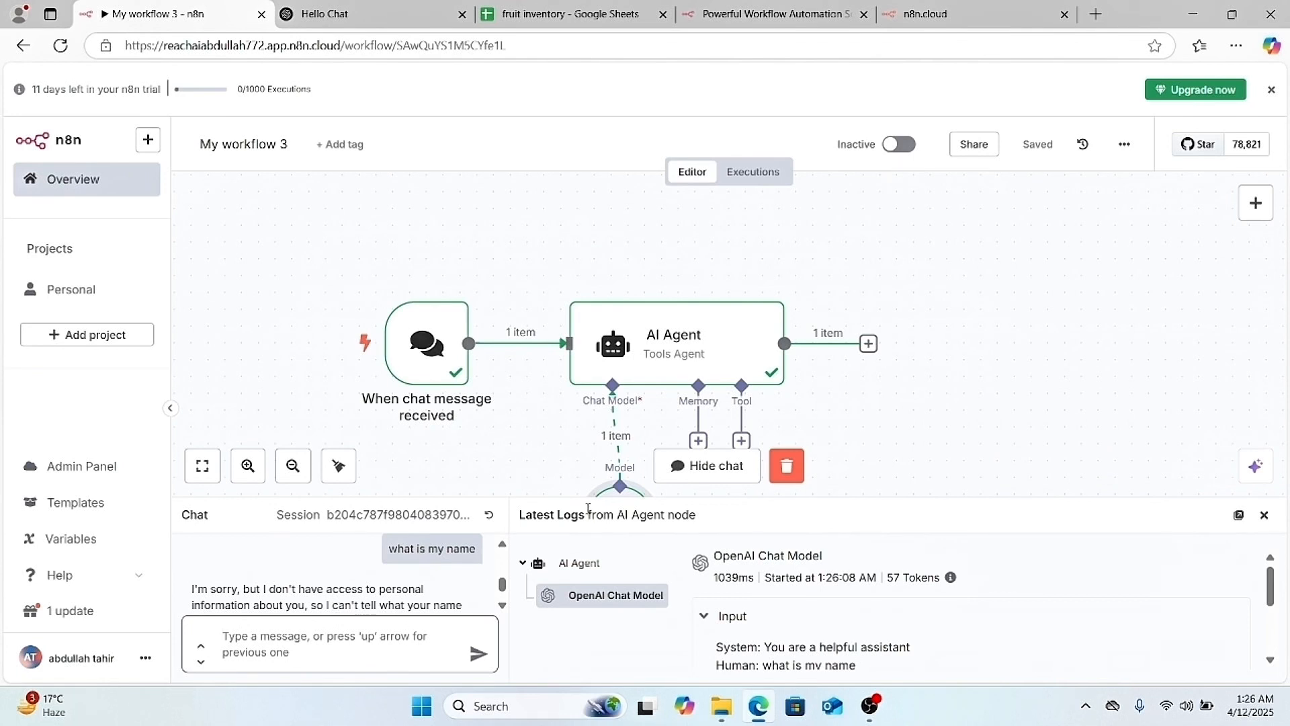
- Attach a Simple Memory node to the AI Agent with a context window length of 5
{"action": "left_click", "coordinate": [698, 441]}
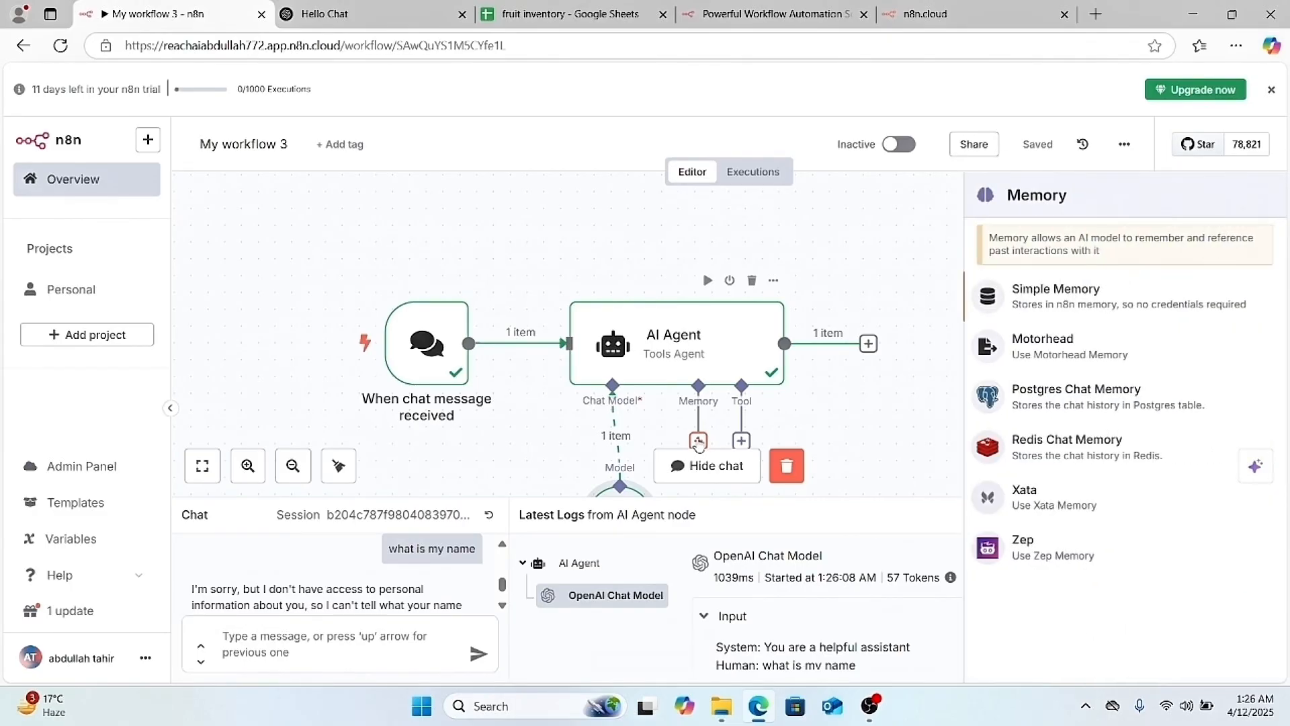
{"action": "left_click", "coordinate": [1033, 310]}
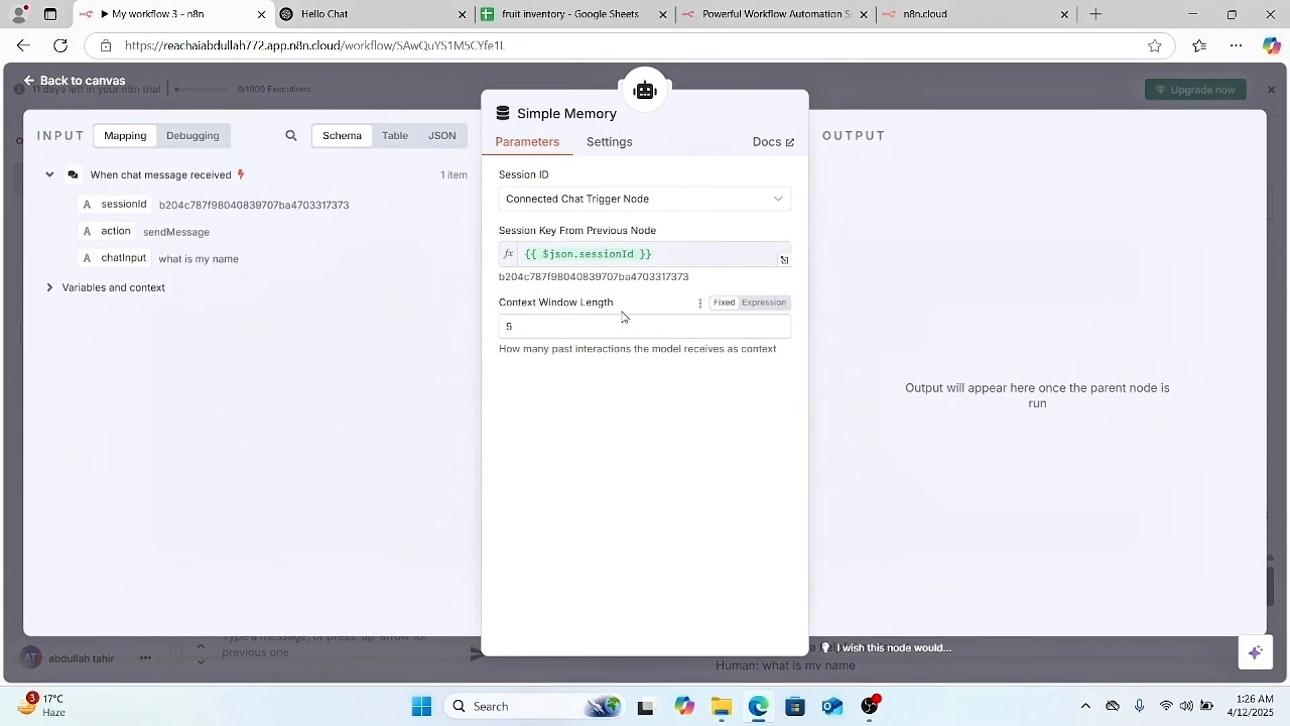
{"action": "left_click", "coordinate": [566, 328]}
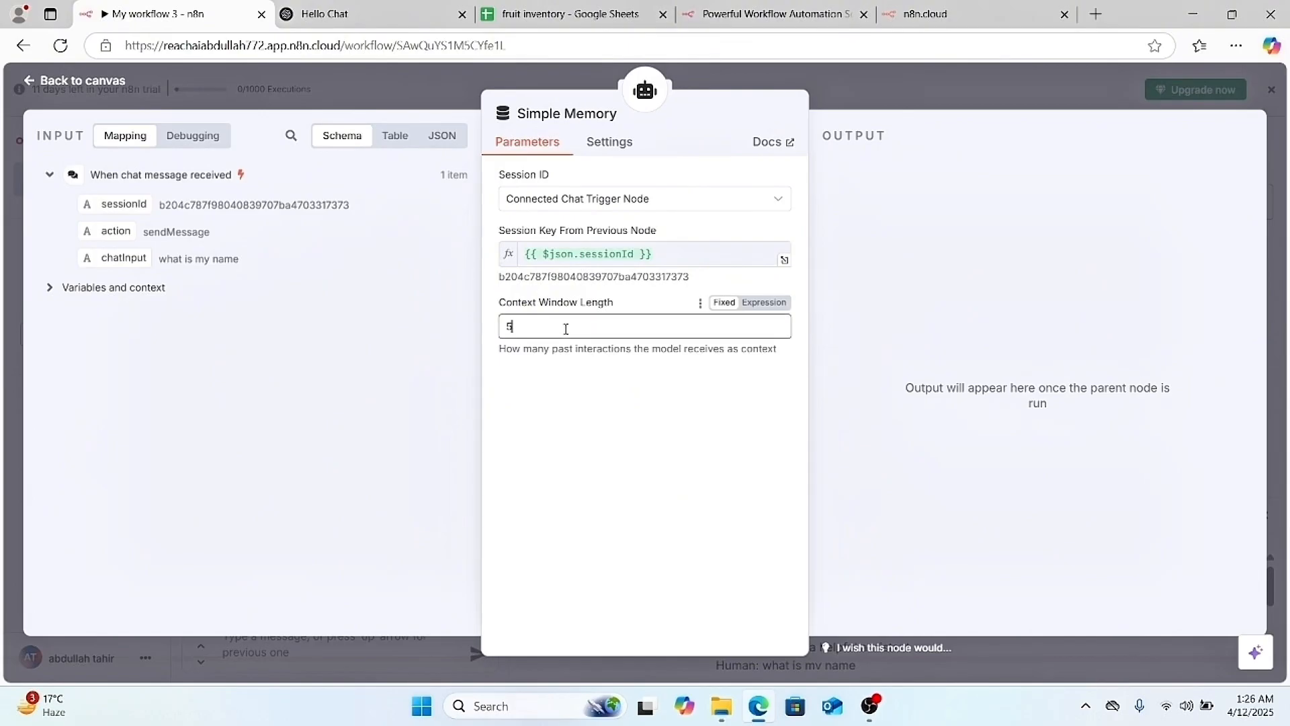
{"action": "key", "text": "BackSpace"}
{"action": "type", "text": "10"}
{"action": "key", "text": "BackSpace"}
{"action": "key", "text": "BackSpace"}
{"action": "type", "text": "5"}
{"action": "left_click", "coordinate": [86, 82]}
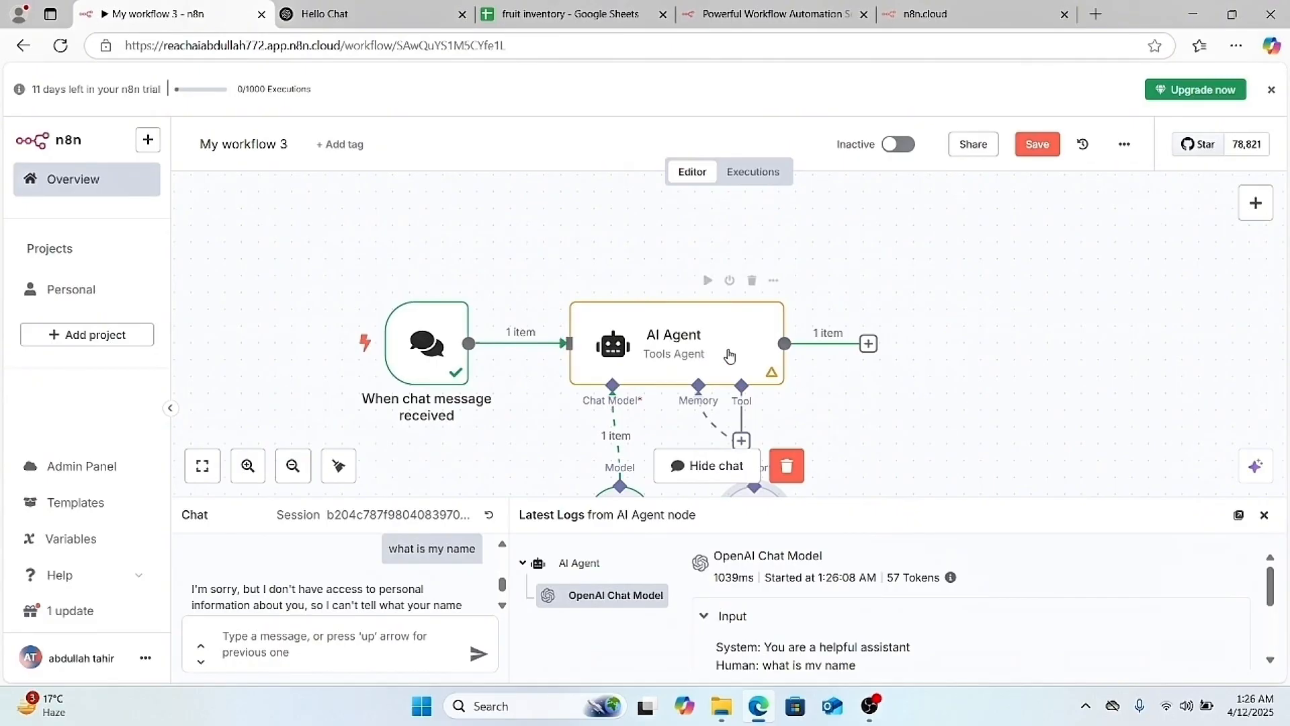
- Rearrange the nodes so the chat model and memory sit side by side beneath the AI Agent, with the chat trigger further left
{"action": "left_click_drag", "start_coordinate": [696, 344], "coordinate": [679, 260]}
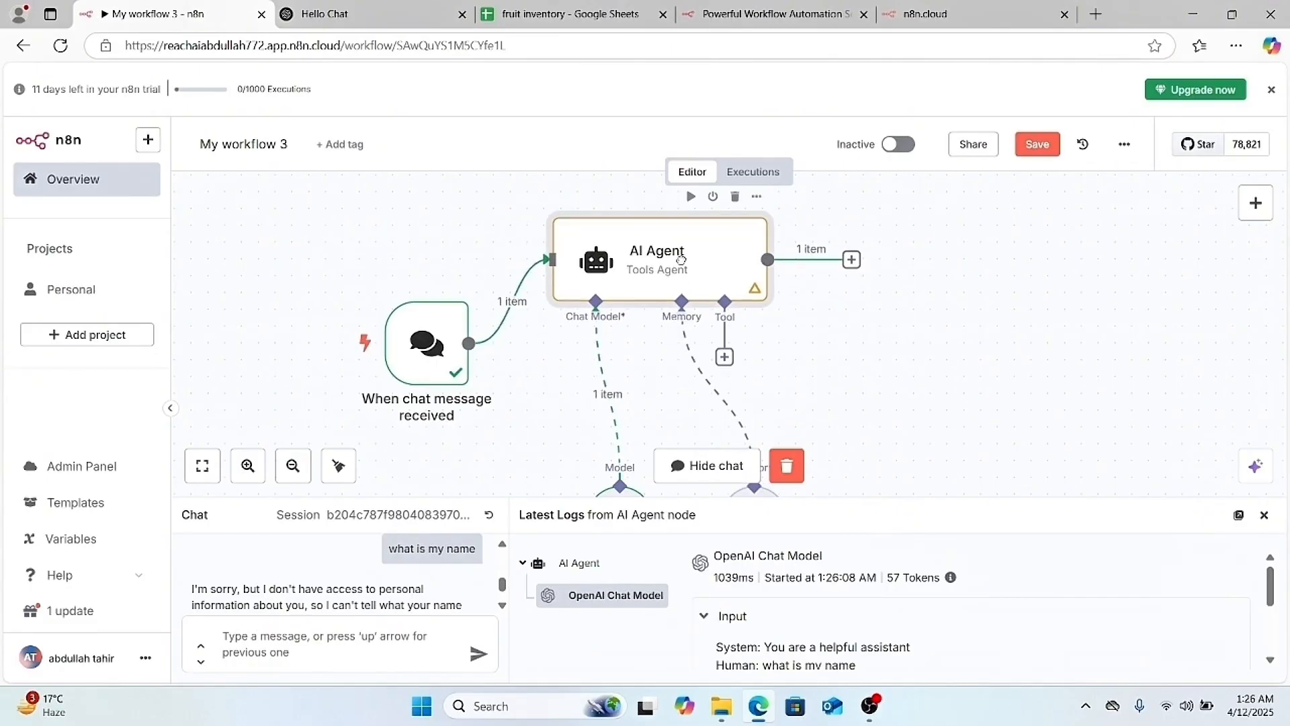
{"action": "left_click", "coordinate": [619, 488]}
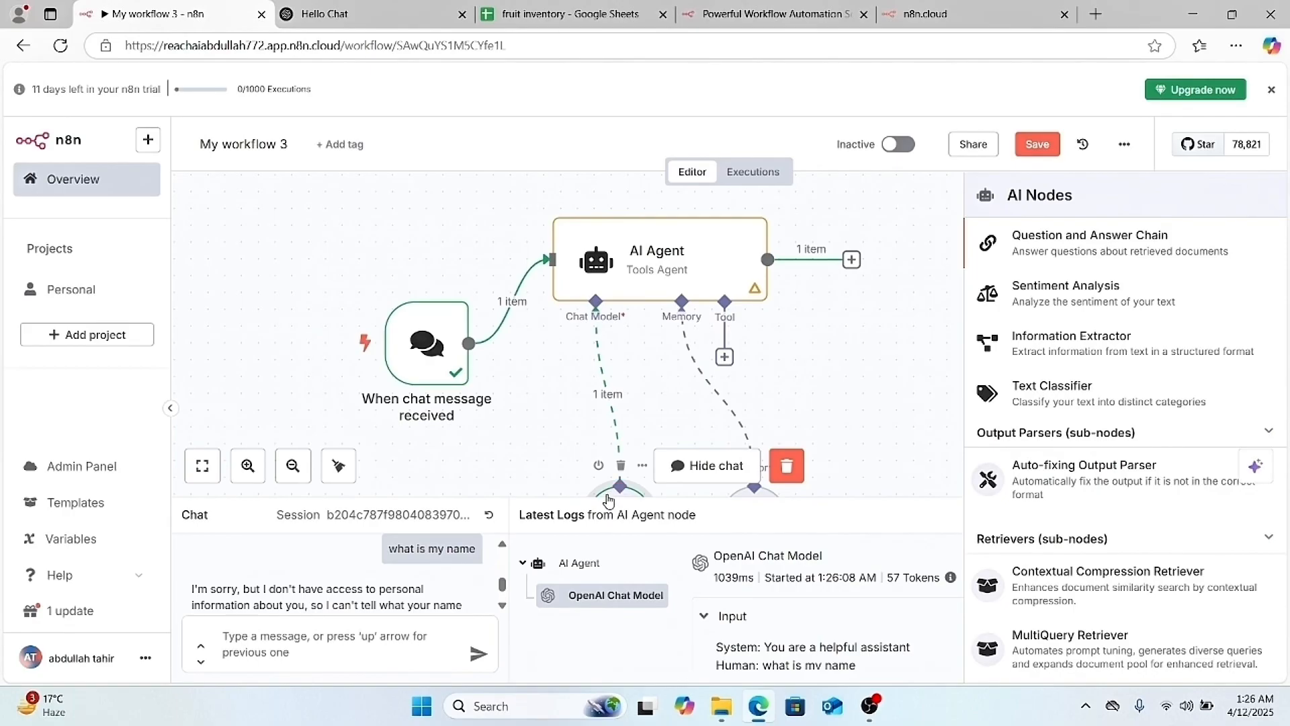
{"action": "left_click_drag", "start_coordinate": [611, 496], "coordinate": [545, 348]}
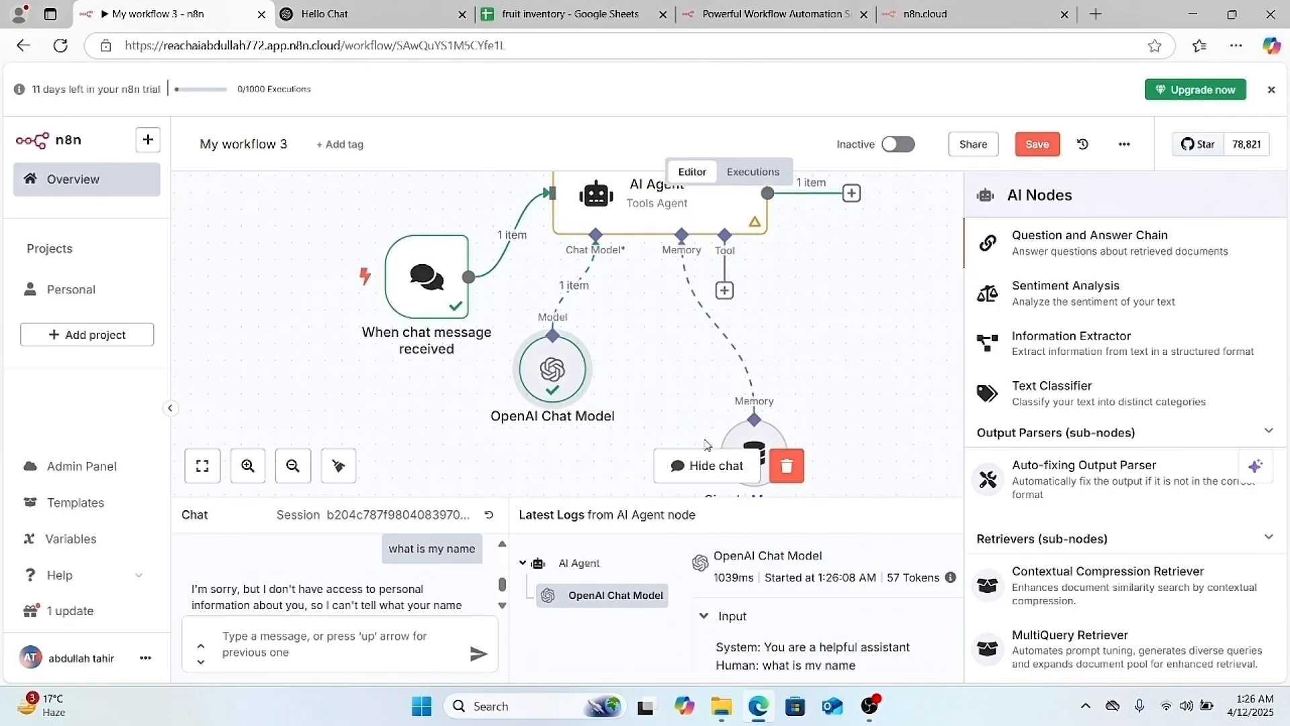
{"action": "left_click_drag", "start_coordinate": [749, 444], "coordinate": [669, 355]}
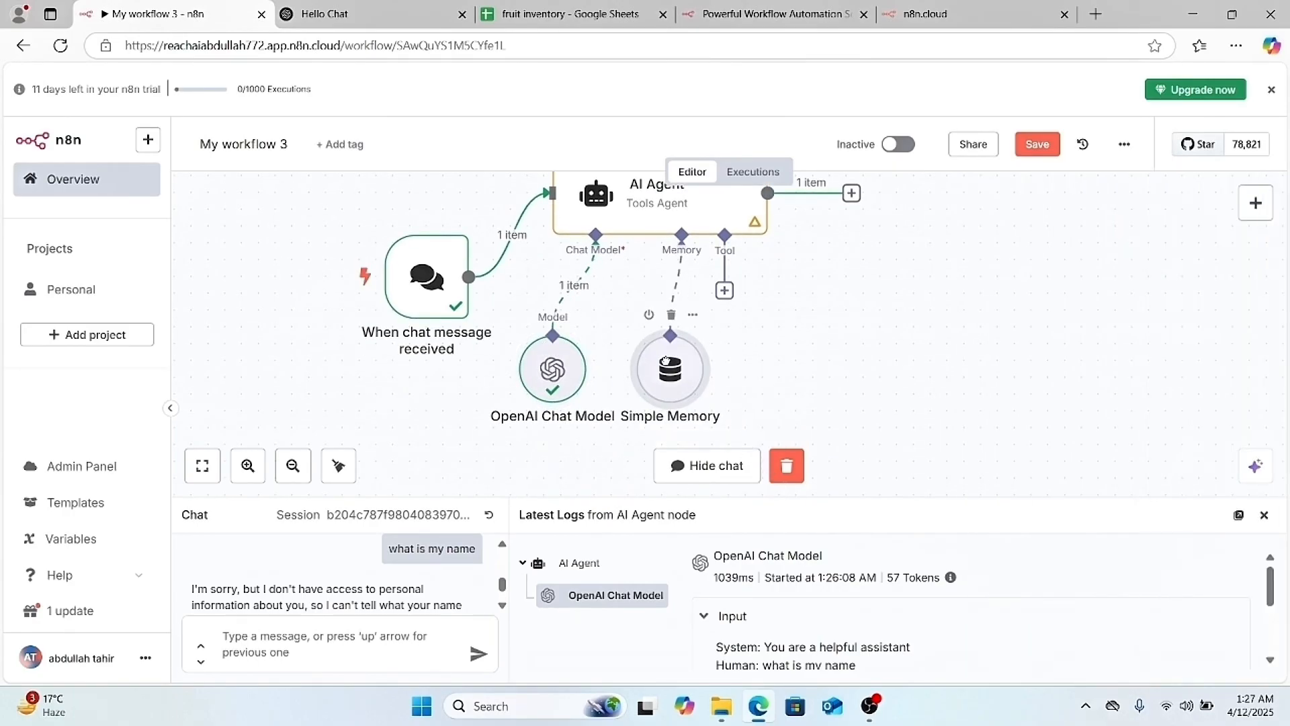
{"action": "left_click_drag", "start_coordinate": [428, 299], "coordinate": [378, 299]}
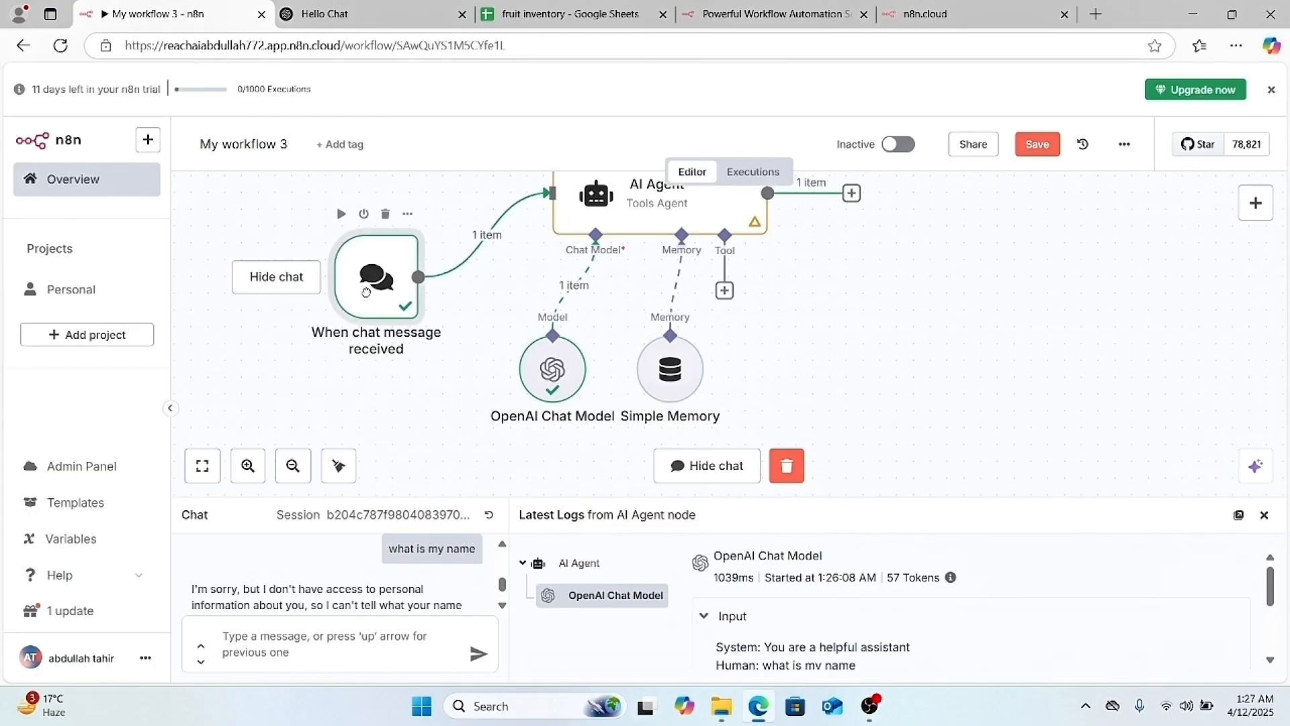
{"action": "left_click_drag", "start_coordinate": [635, 205], "coordinate": [614, 244]}
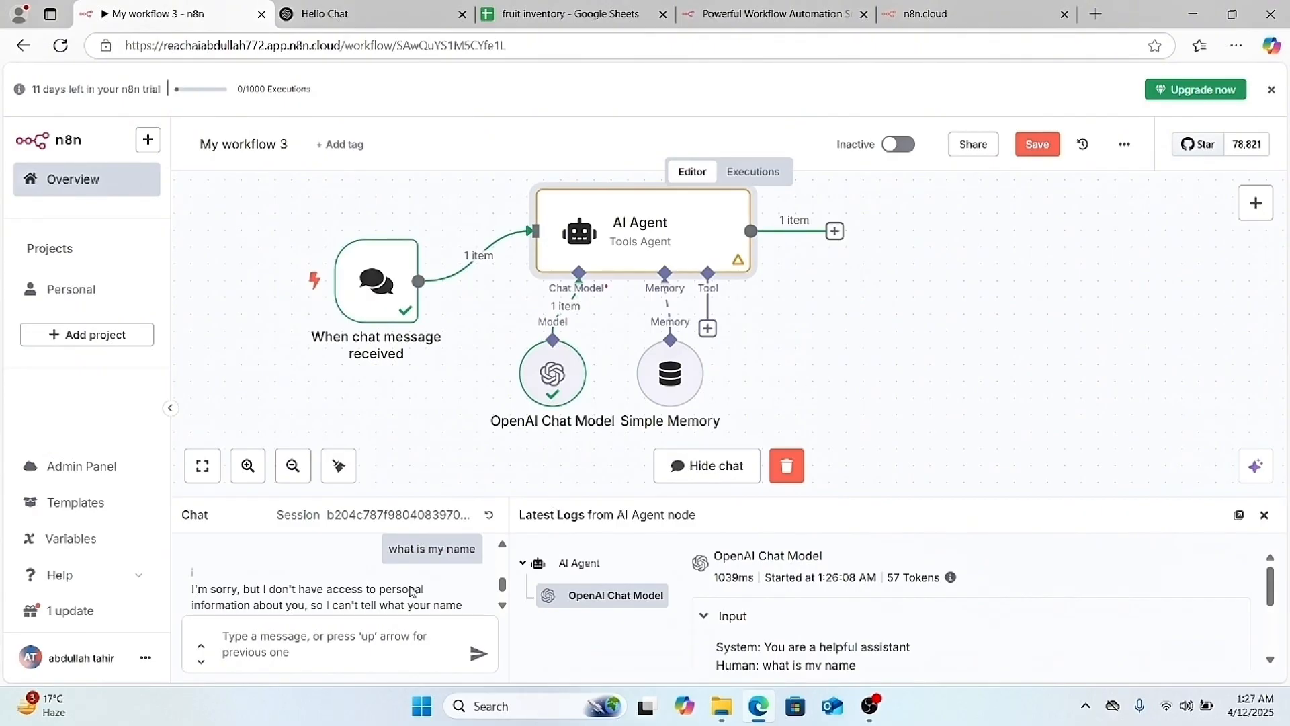
- Send the greeting with your first name again in the test chat, using the memory-enabled agent
{"action": "left_click", "coordinate": [327, 643]}
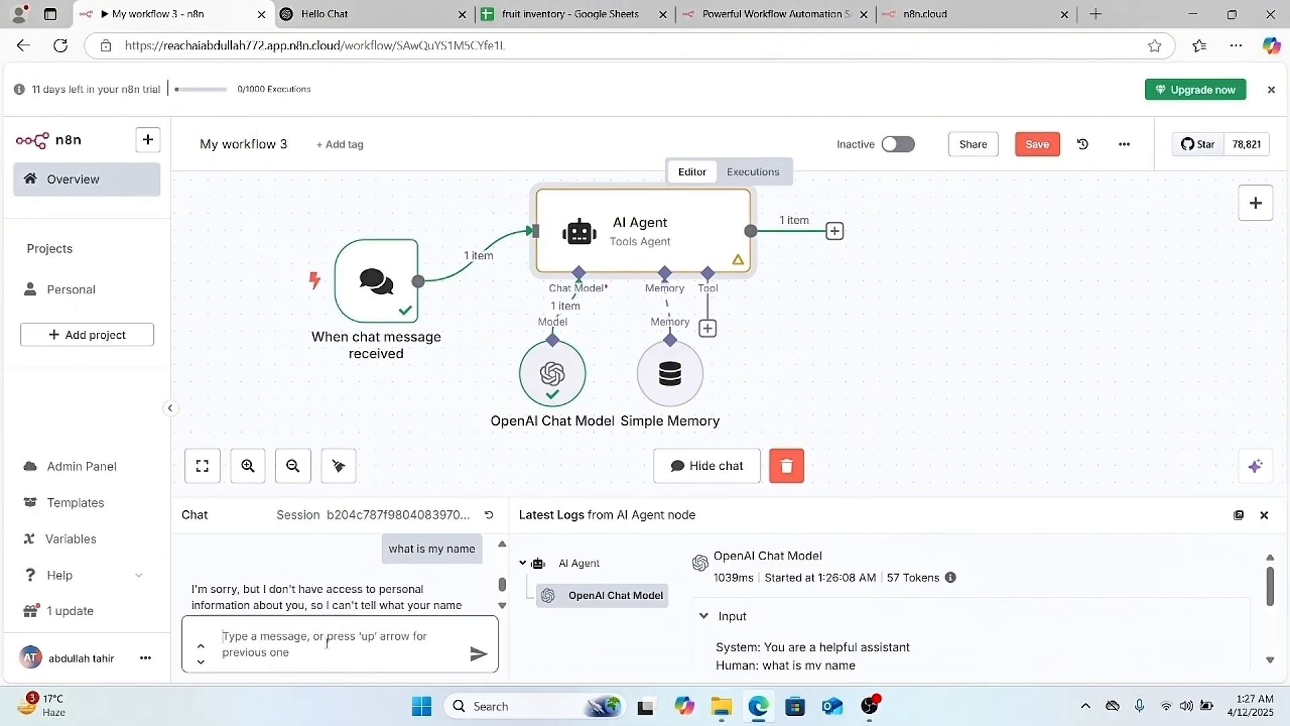
{"action": "type", "text": "hello m"}
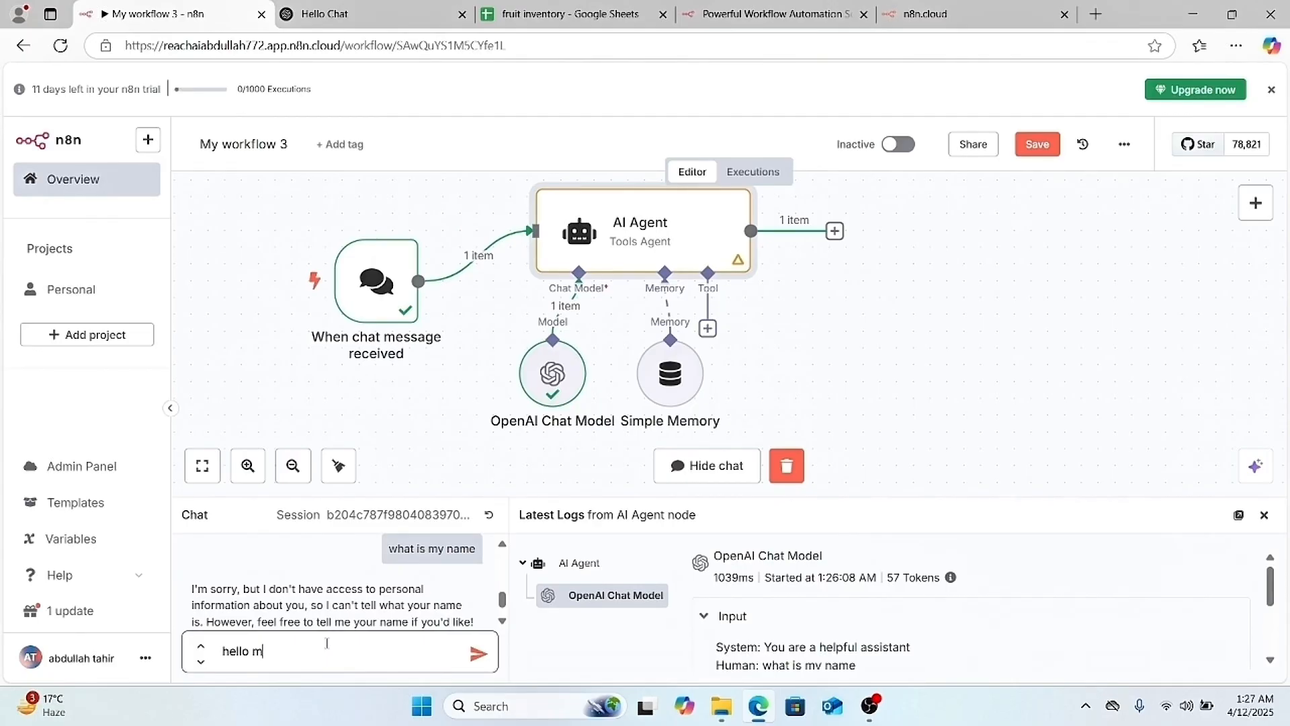
{"action": "type", "text": "y name is abdullah"}
{"action": "key", "text": "Return"}
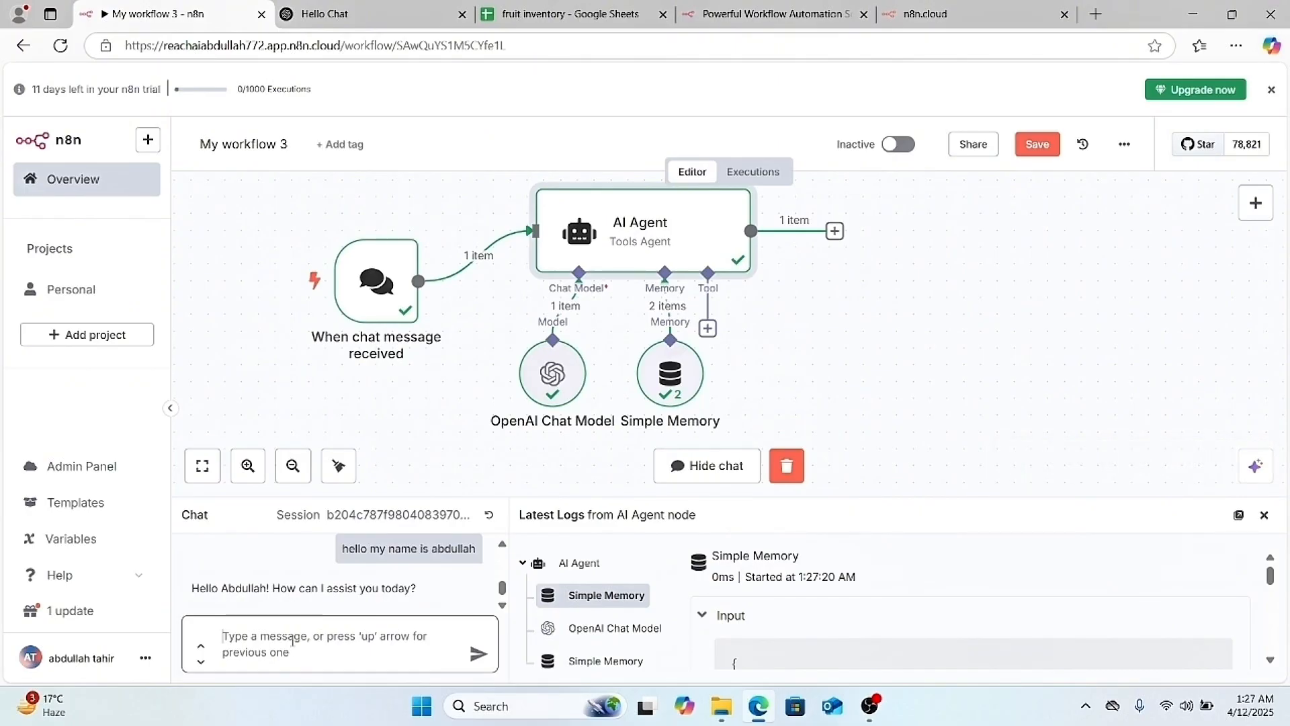
- Test the agent's memory by asking "how tall is the empire building" followed by "what is my name"
{"action": "type", "text": "how ta"}
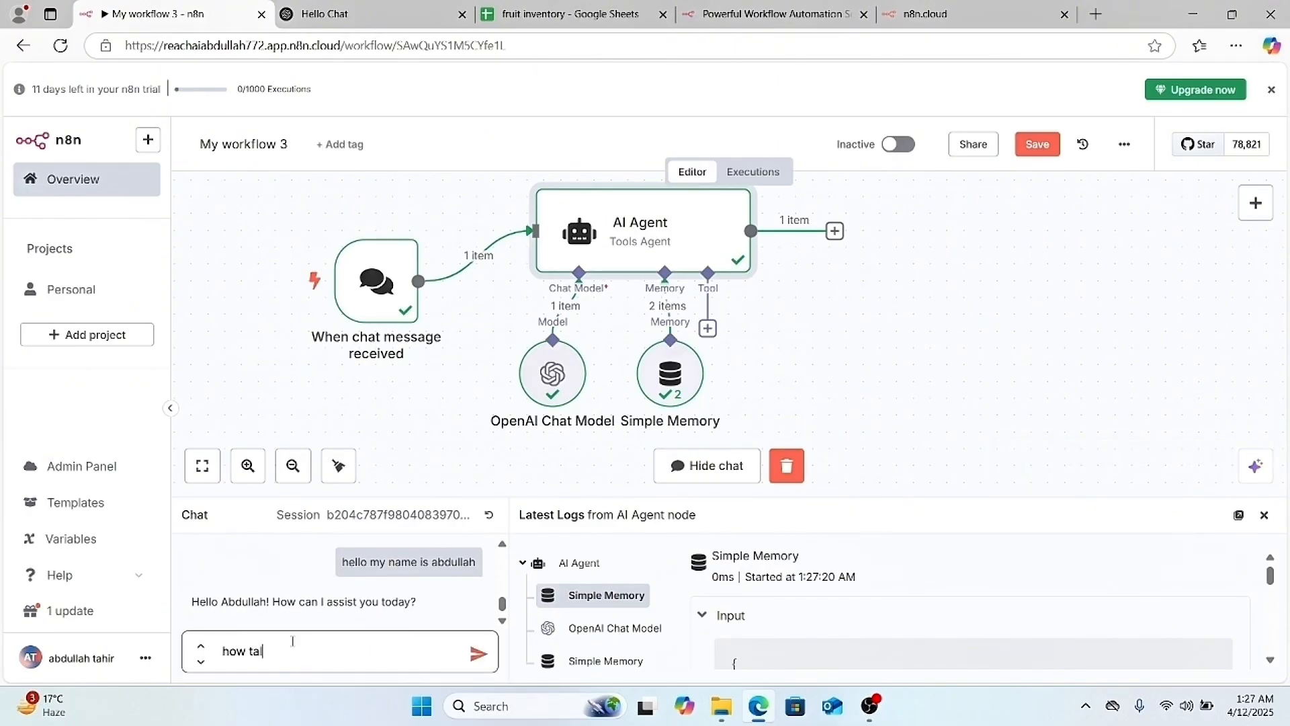
{"action": "type", "text": "ll is the empire building"}
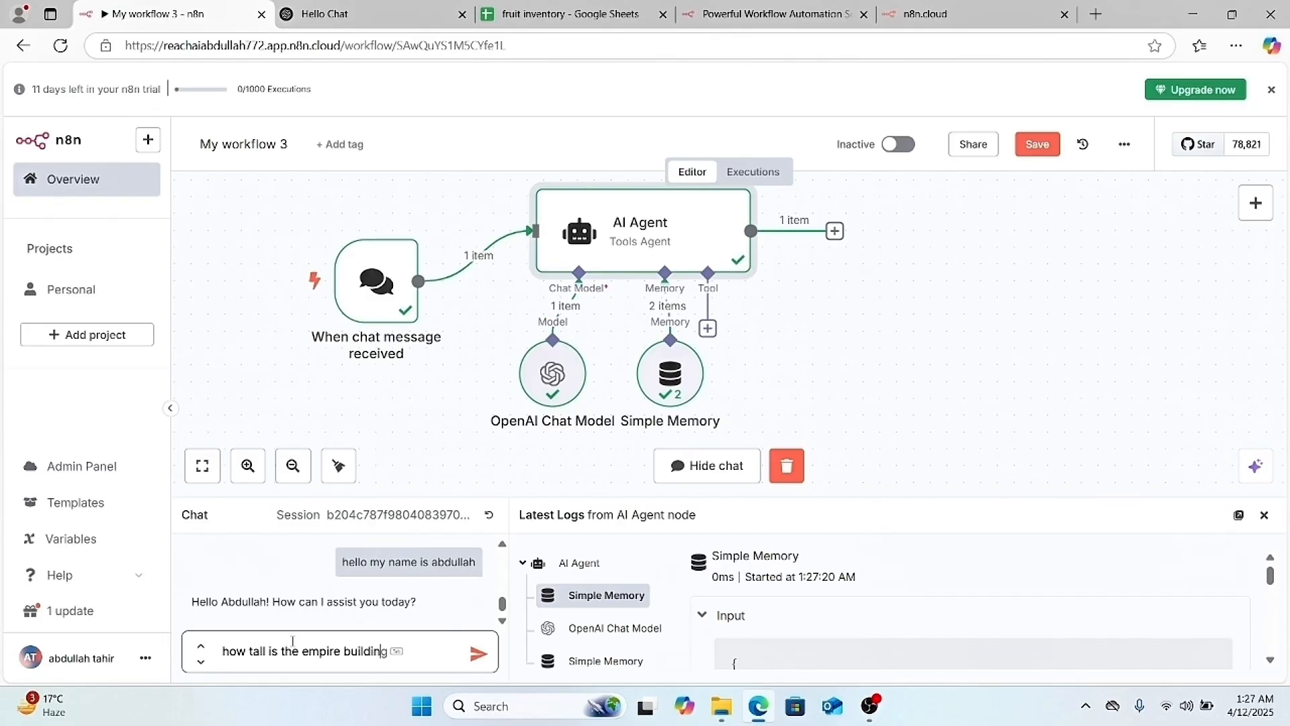
{"action": "key", "text": "Return"}
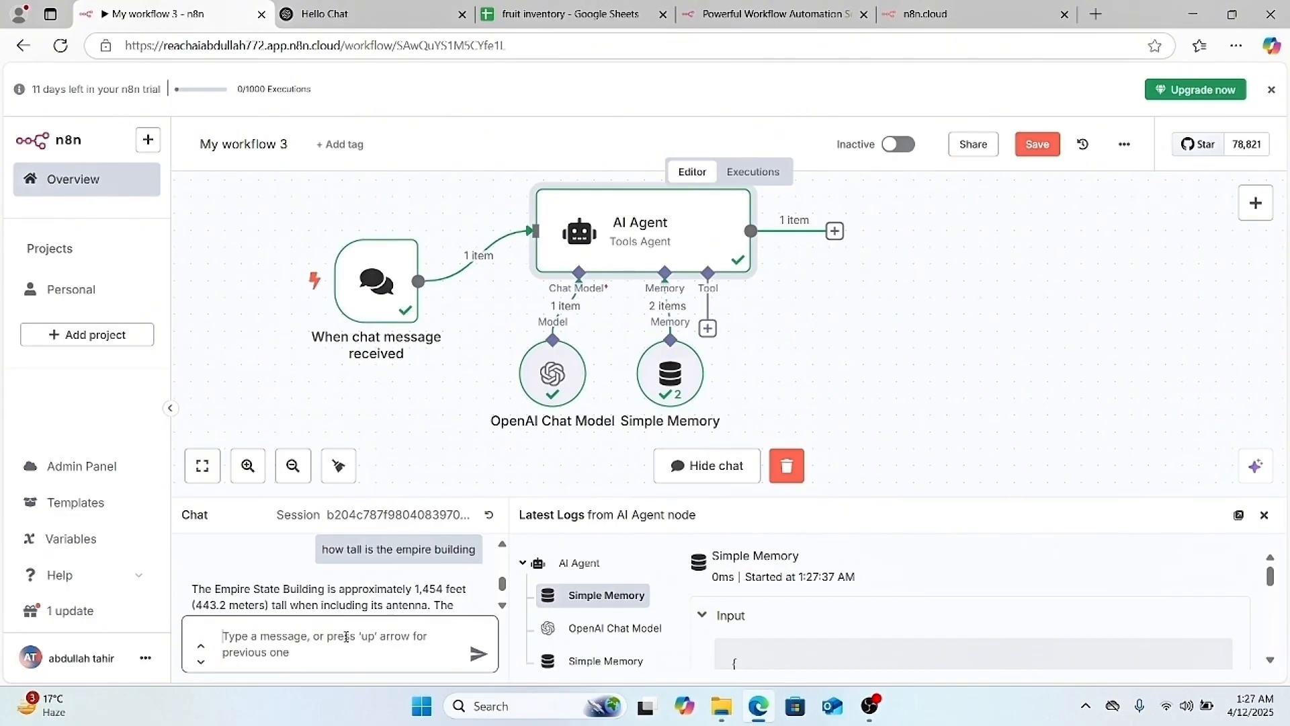
{"action": "type", "text": "what is my name"}
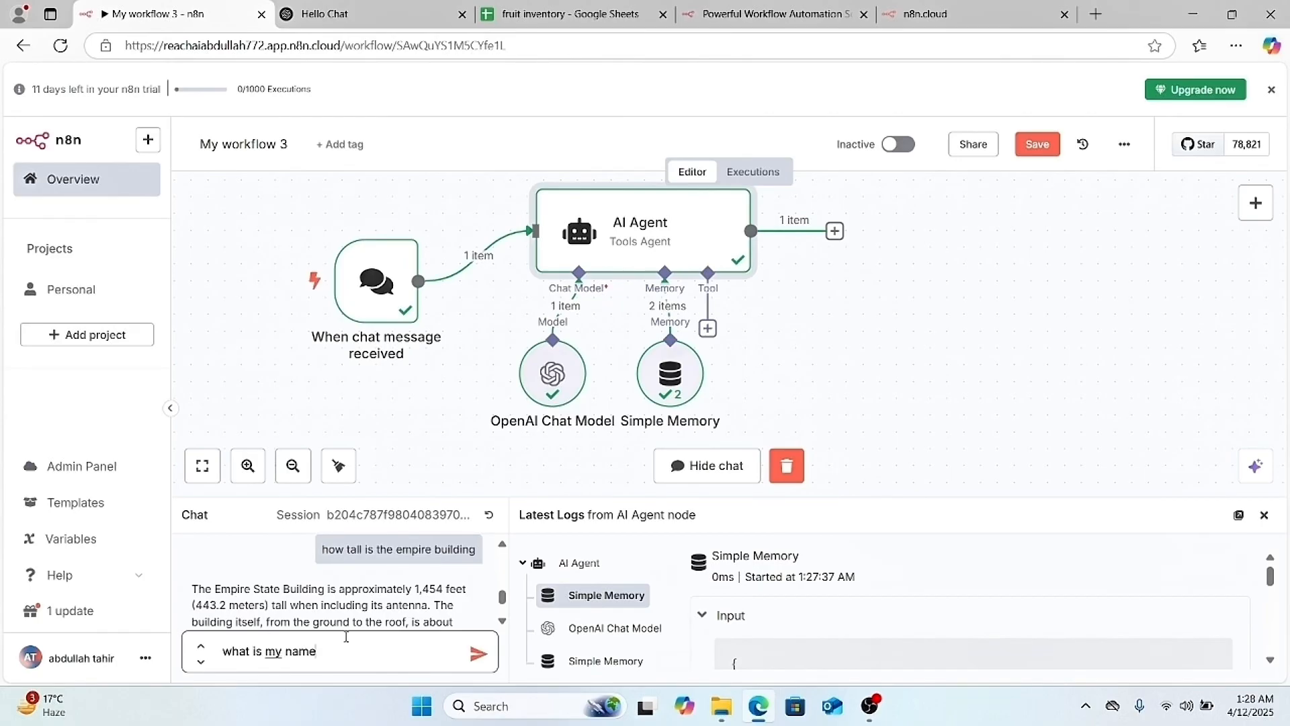
{"action": "key", "text": "Return"}
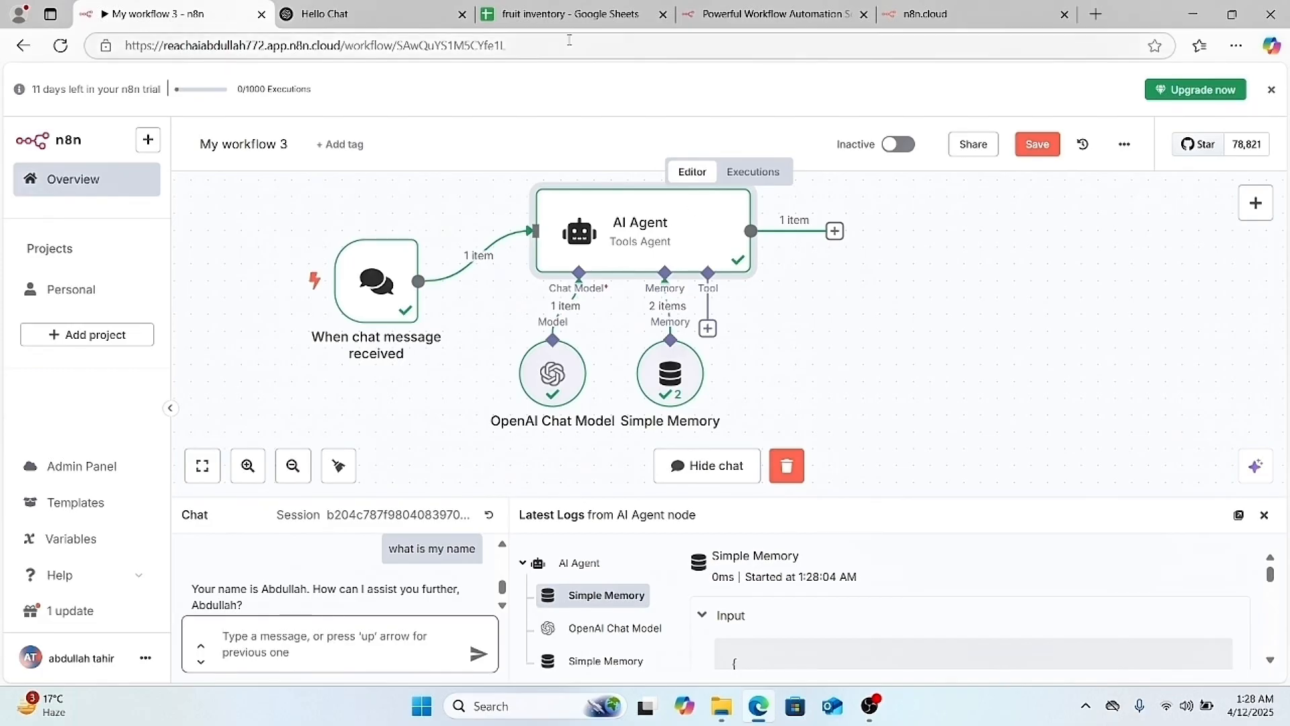
- Switch to the fruit inventory spreadsheet in Google Sheets
{"action": "left_click", "coordinate": [554, 15]}
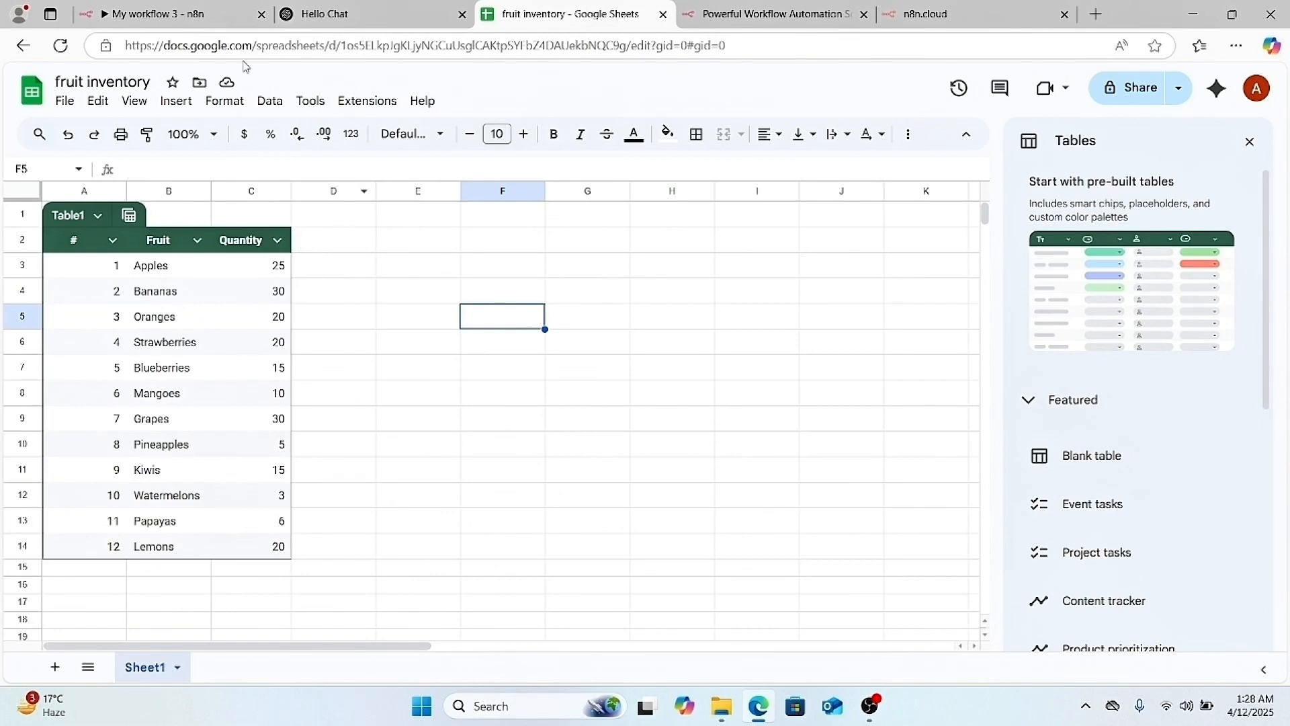
- Return to the n8n workflow and browse the list of tools that can be attached to the AI Agent
{"action": "left_click", "coordinate": [200, 17]}
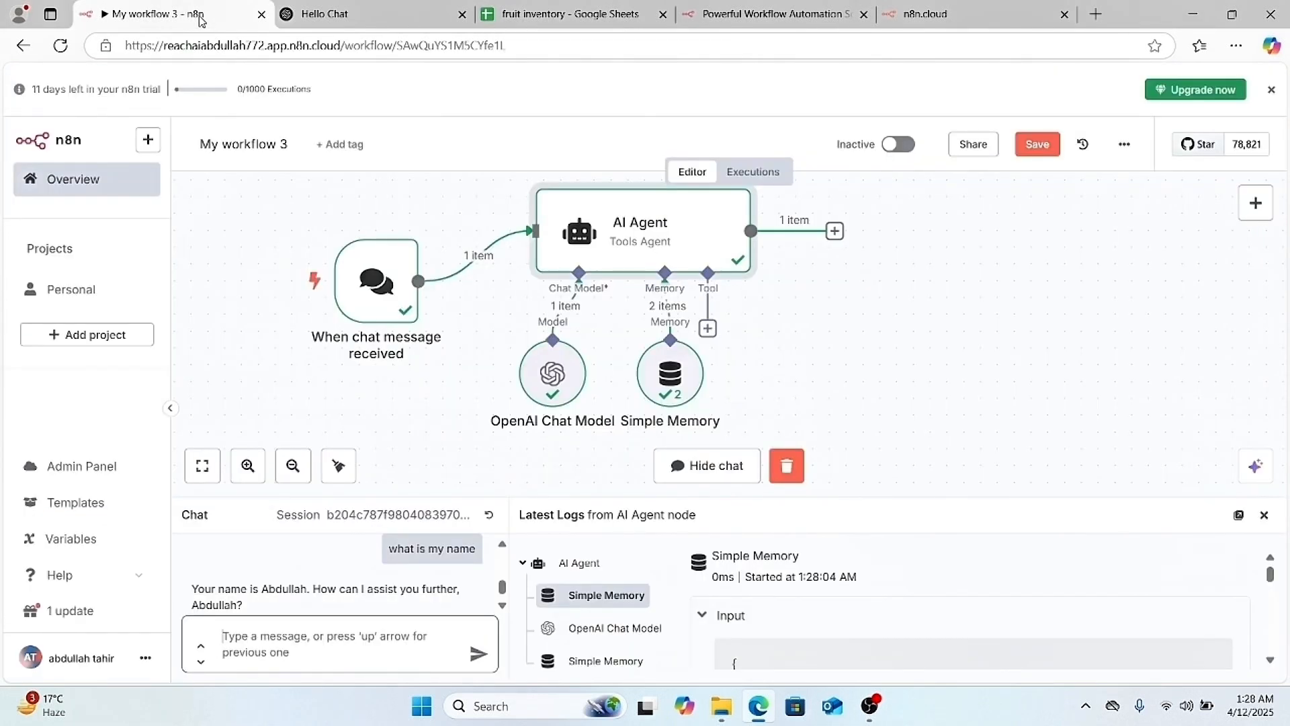
{"action": "left_click", "coordinate": [707, 329]}
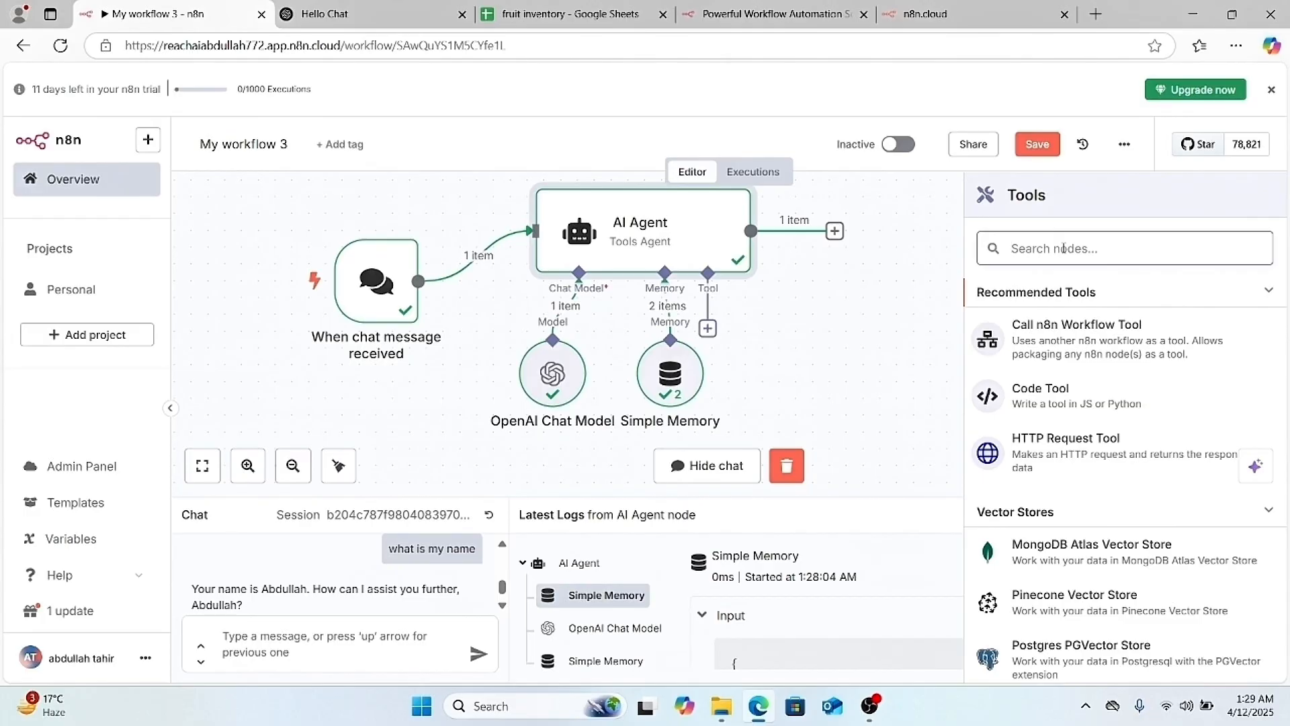
{"action": "key", "text": "Down"}
{"action": "key", "text": "Down"}
{"action": "key", "text": "Down"}
{"action": "key", "text": "Down"}
{"action": "key", "text": "Down"}
{"action": "key", "text": "Down"}
{"action": "key", "text": "Down"}
{"action": "key", "text": "Down"}
{"action": "key", "text": "Down"}
{"action": "key", "text": "Down"}
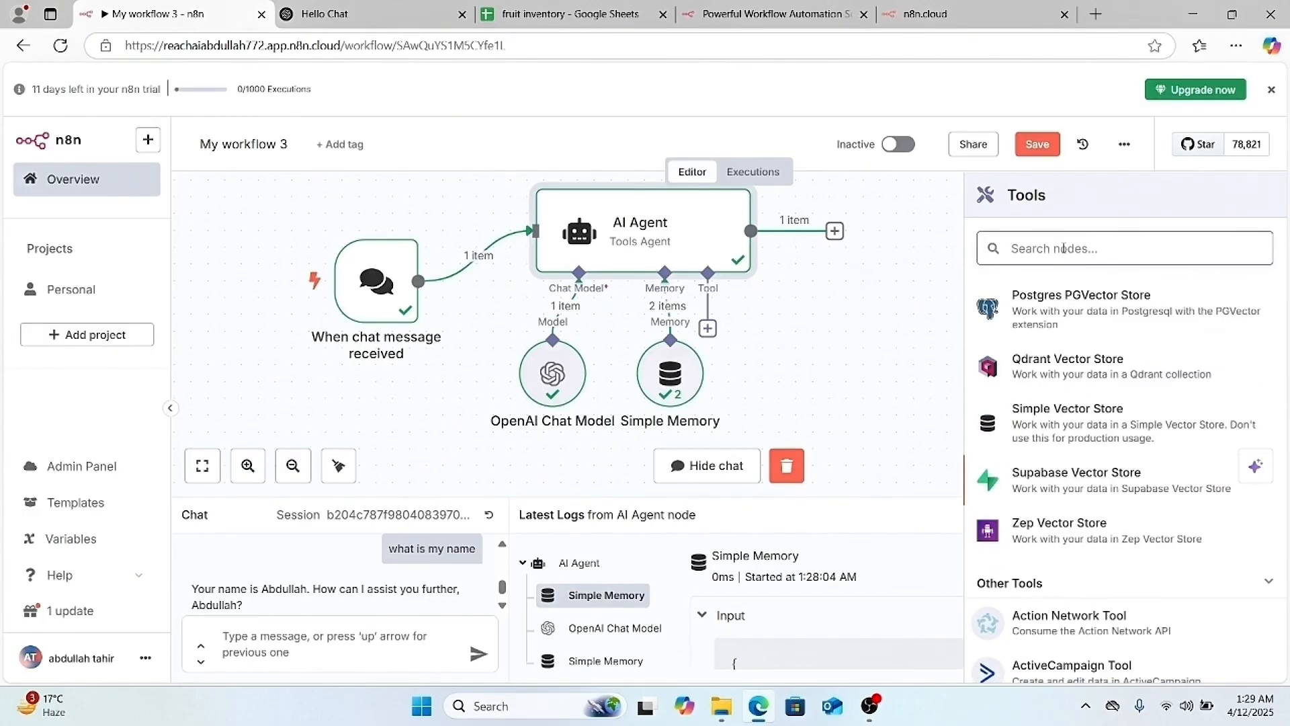
{"action": "key", "text": "Down"}
{"action": "key", "text": "Down"}
{"action": "key", "text": "Down"}
{"action": "key", "text": "Down"}
{"action": "key", "text": "Down"}
{"action": "key", "text": "Down"}
{"action": "key", "text": "Down"}
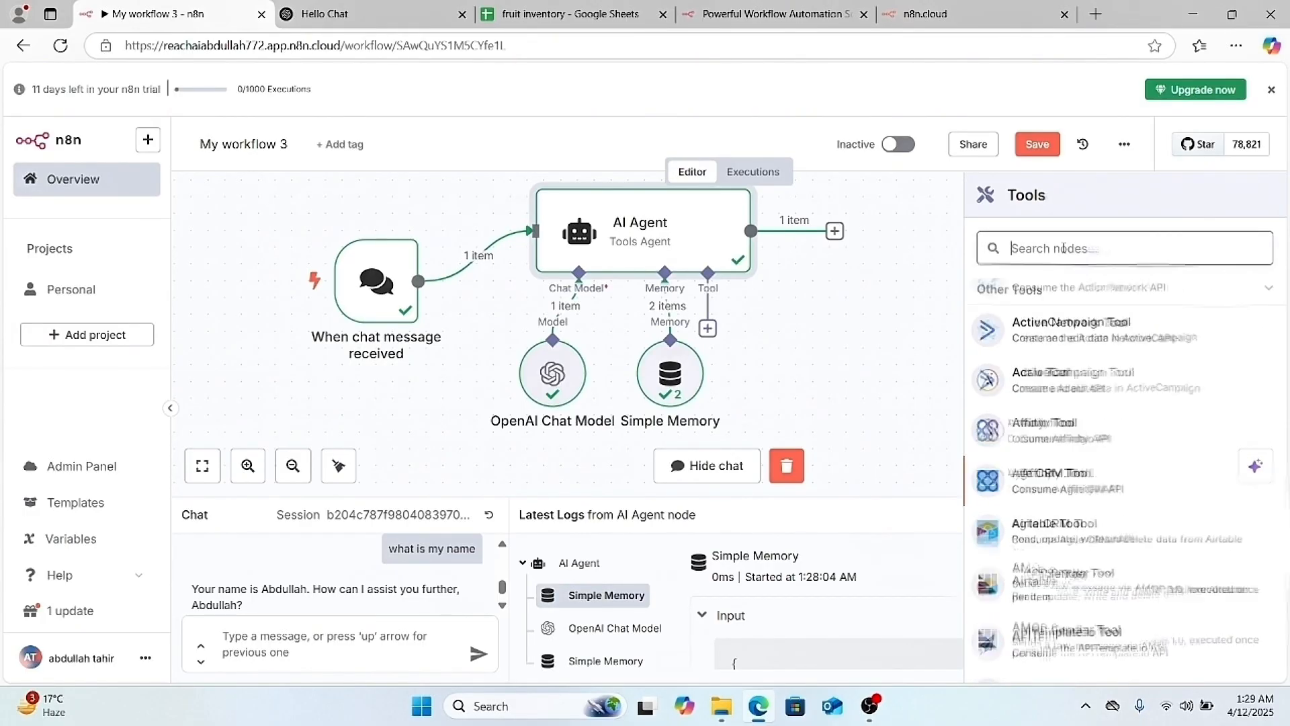
{"action": "key", "text": "Down"}
{"action": "key", "text": "Down"}
{"action": "key", "text": "Down"}
{"action": "key", "text": "Down"}
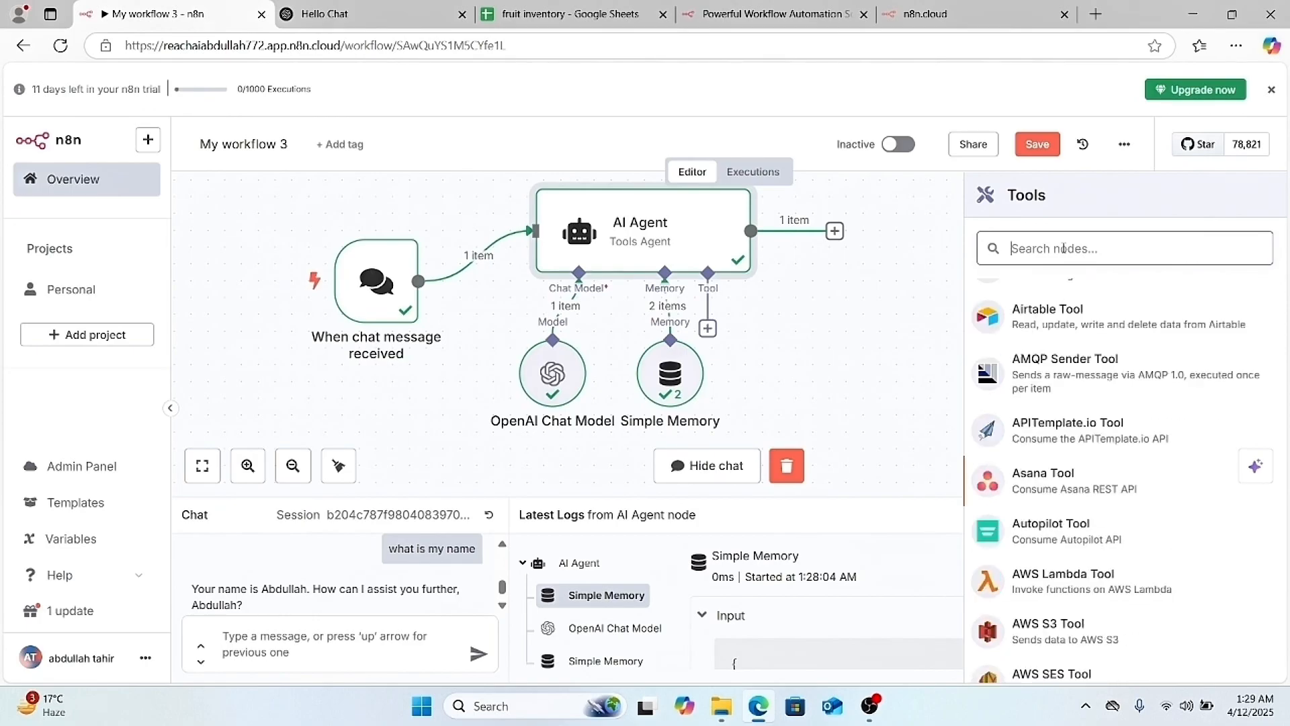
{"action": "key", "text": "Down"}
{"action": "key", "text": "Down"}
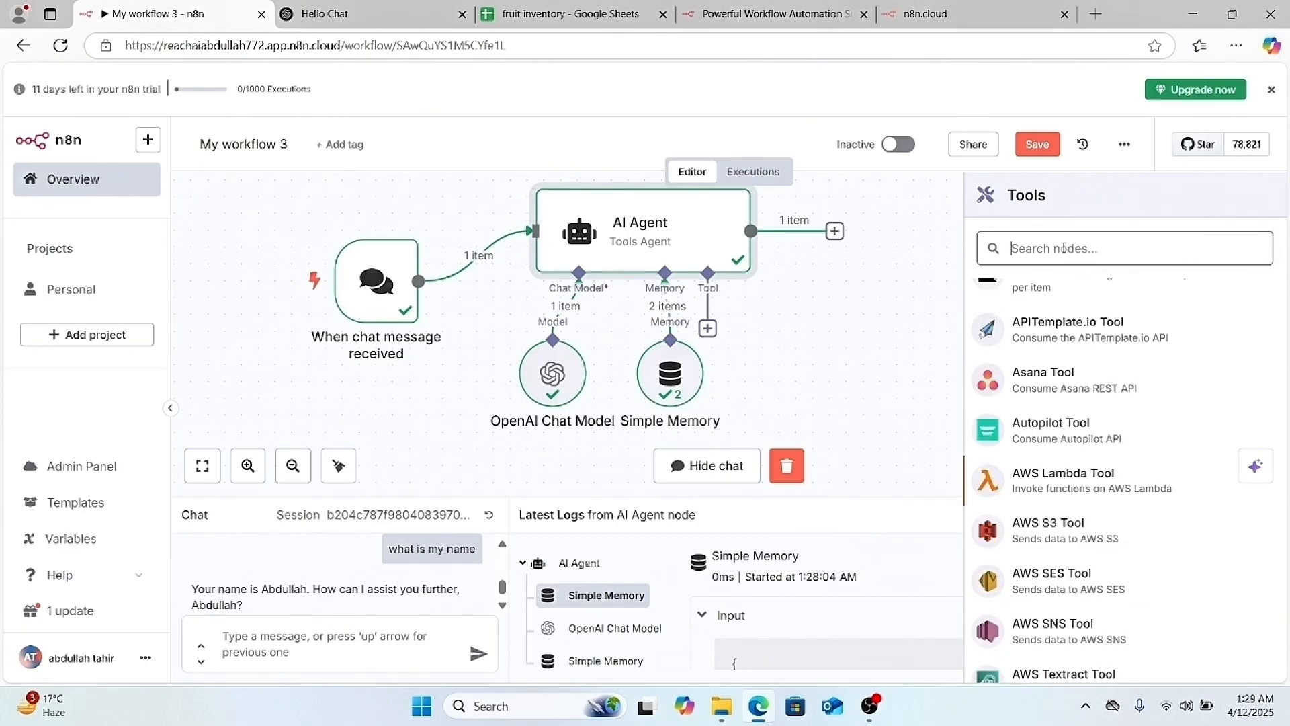
{"action": "key", "text": "Down"}
{"action": "key", "text": "Down"}
{"action": "key", "text": "Down"}
{"action": "key", "text": "Down"}
{"action": "key", "text": "Down"}
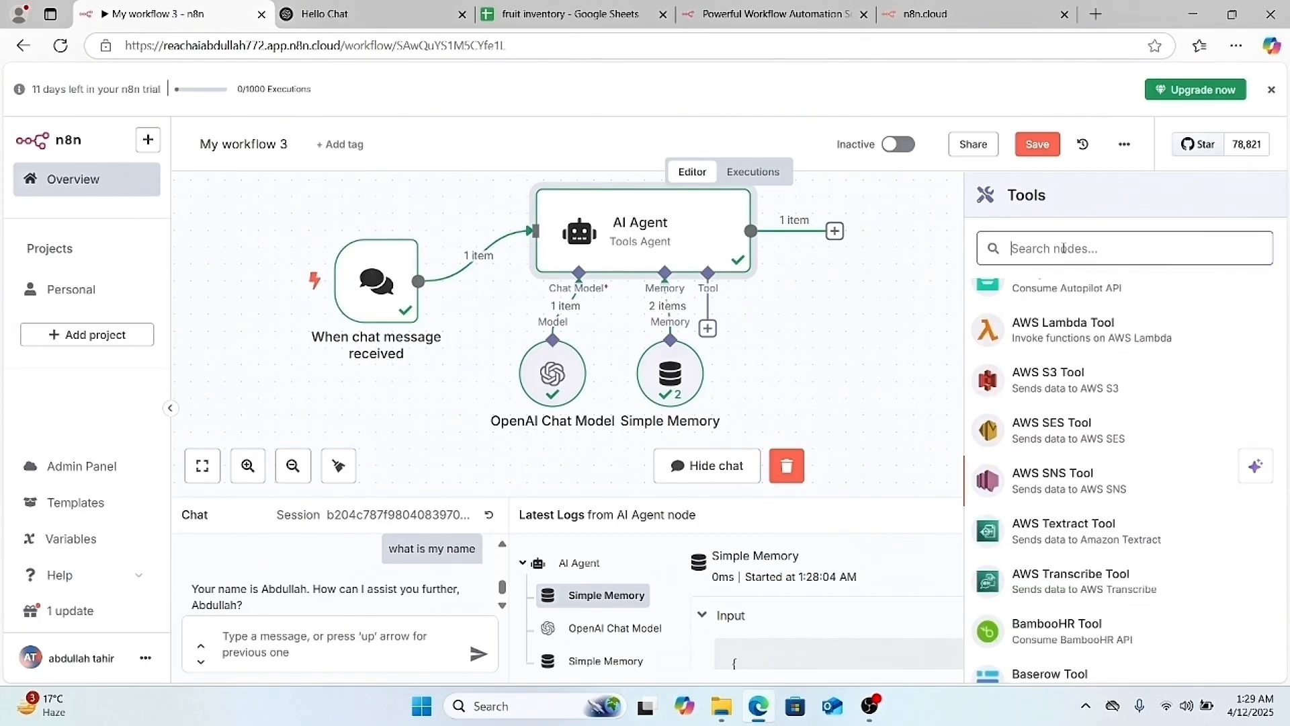
{"action": "key", "text": "Down"}
{"action": "key", "text": "Down"}
{"action": "key", "text": "Down"}
{"action": "key", "text": "Down"}
{"action": "key", "text": "Down"}
{"action": "key", "text": "Down"}
{"action": "key", "text": "Down"}
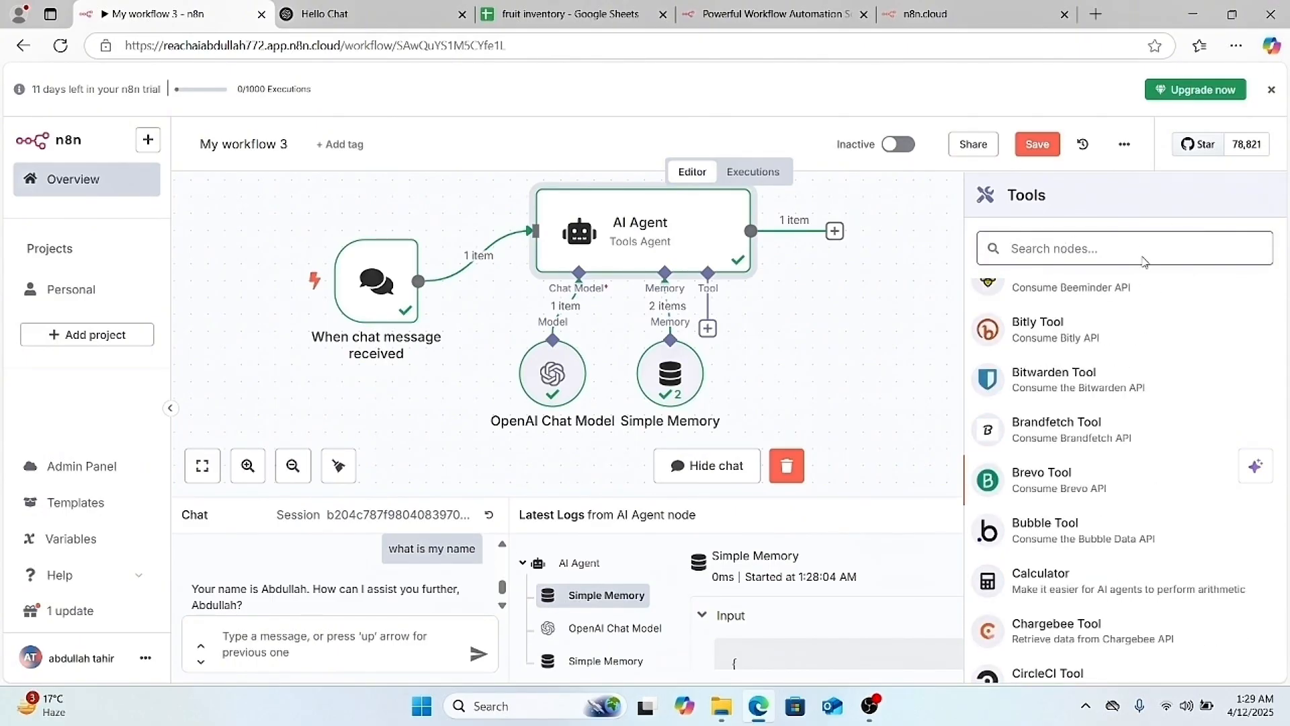
- Search the tools for "goog" and add the Google Sheets Tool to the AI Agent
{"action": "type", "text": "goog"}
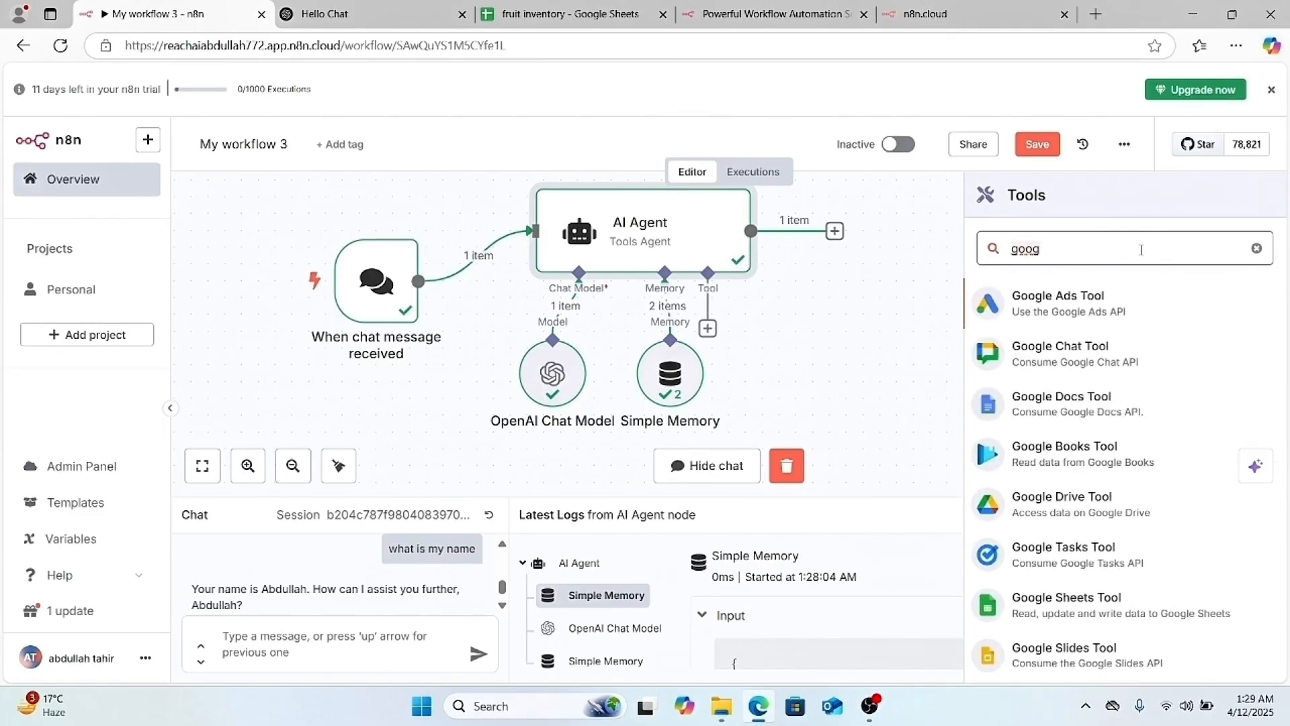
{"action": "key", "text": "Down"}
{"action": "key", "text": "Down"}
{"action": "key", "text": "Down"}
{"action": "key", "text": "Down"}
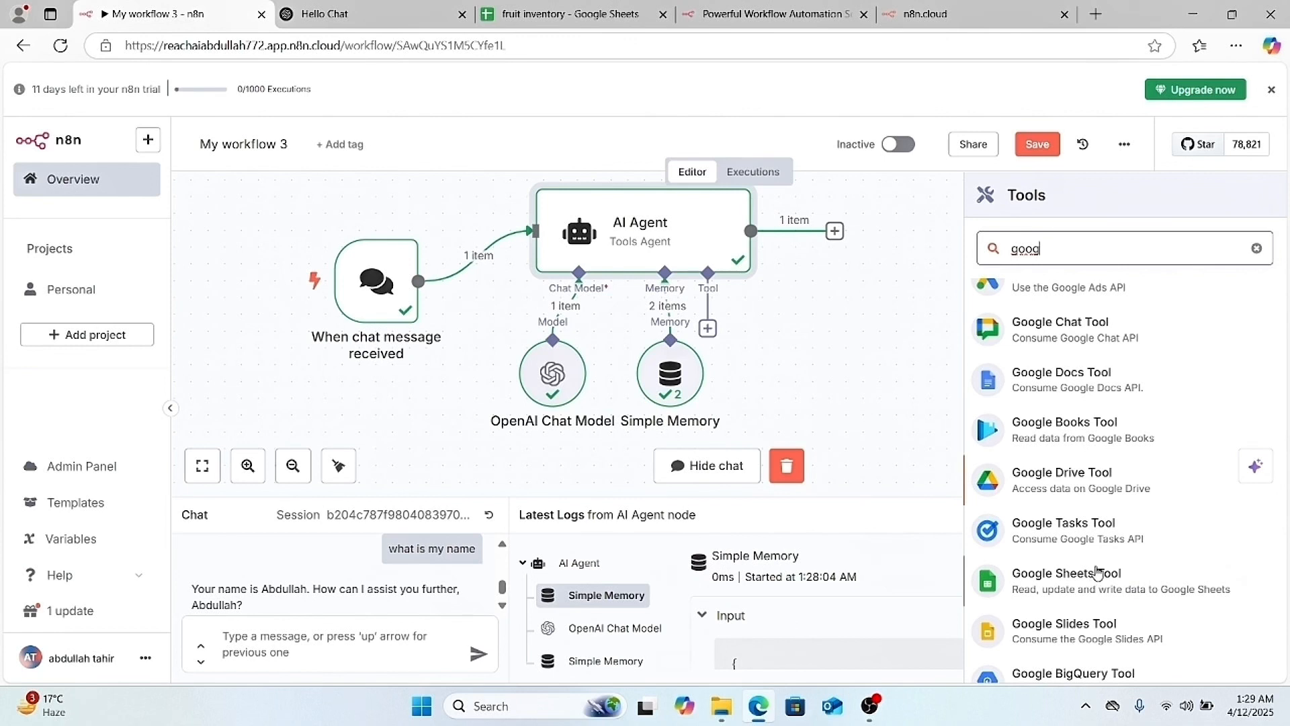
{"action": "left_click", "coordinate": [1086, 582]}
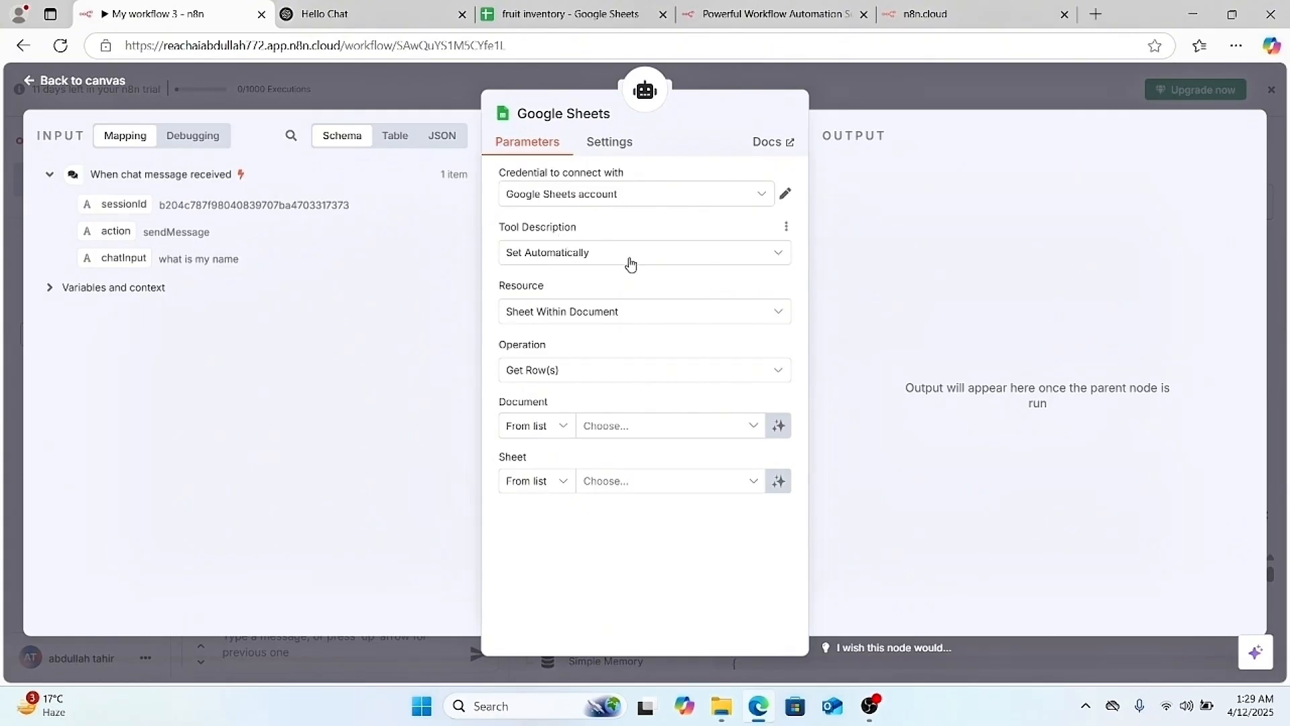
- Keep the Google Sheets tool description on Set Automatically and choose Get Row(s) as its operation
{"action": "left_click", "coordinate": [712, 259]}
{"action": "left_click", "coordinate": [676, 295]}
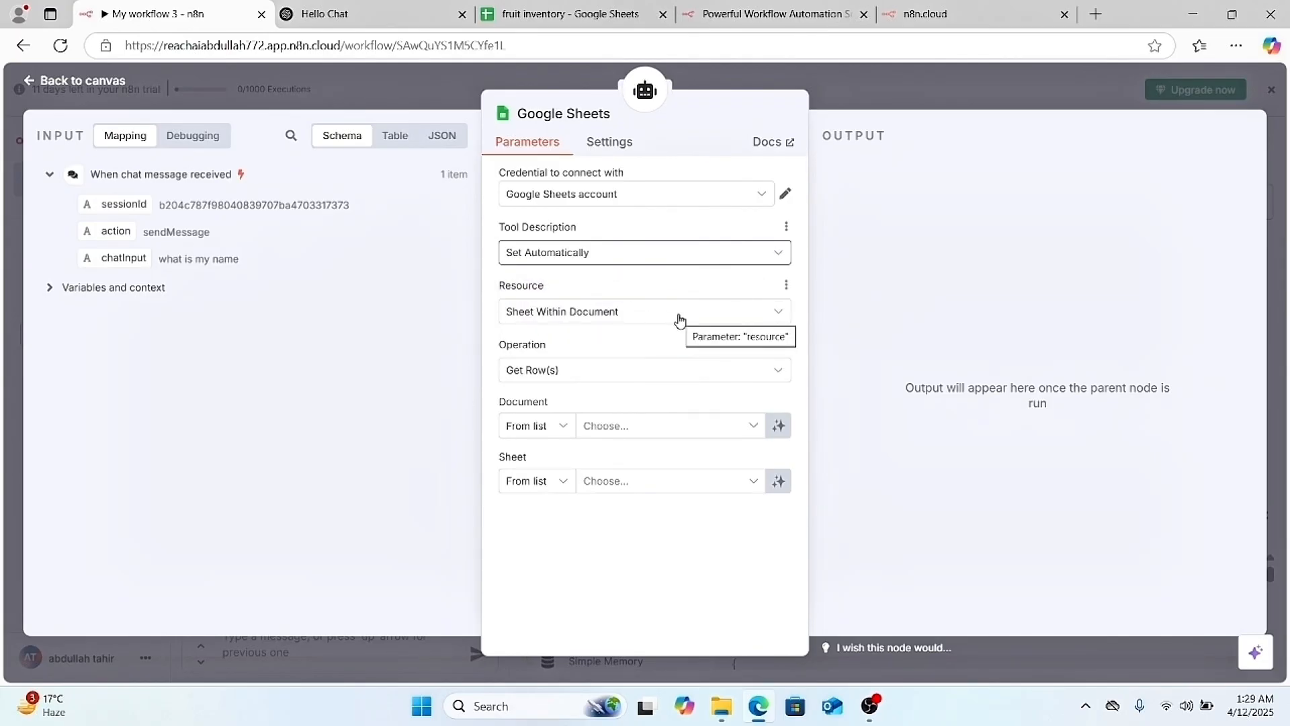
{"action": "left_click", "coordinate": [713, 370]}
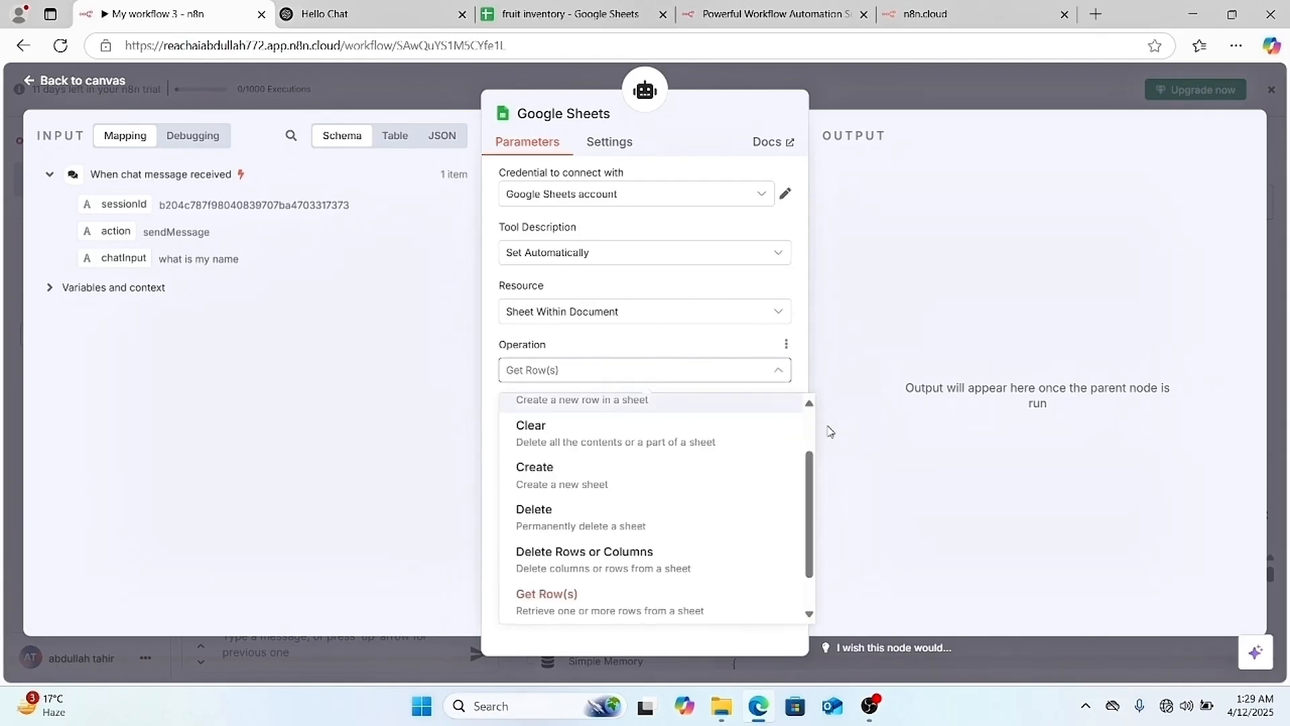
{"action": "scroll", "coordinate": [809, 428], "scroll_direction": "up", "scroll_amount": 2}
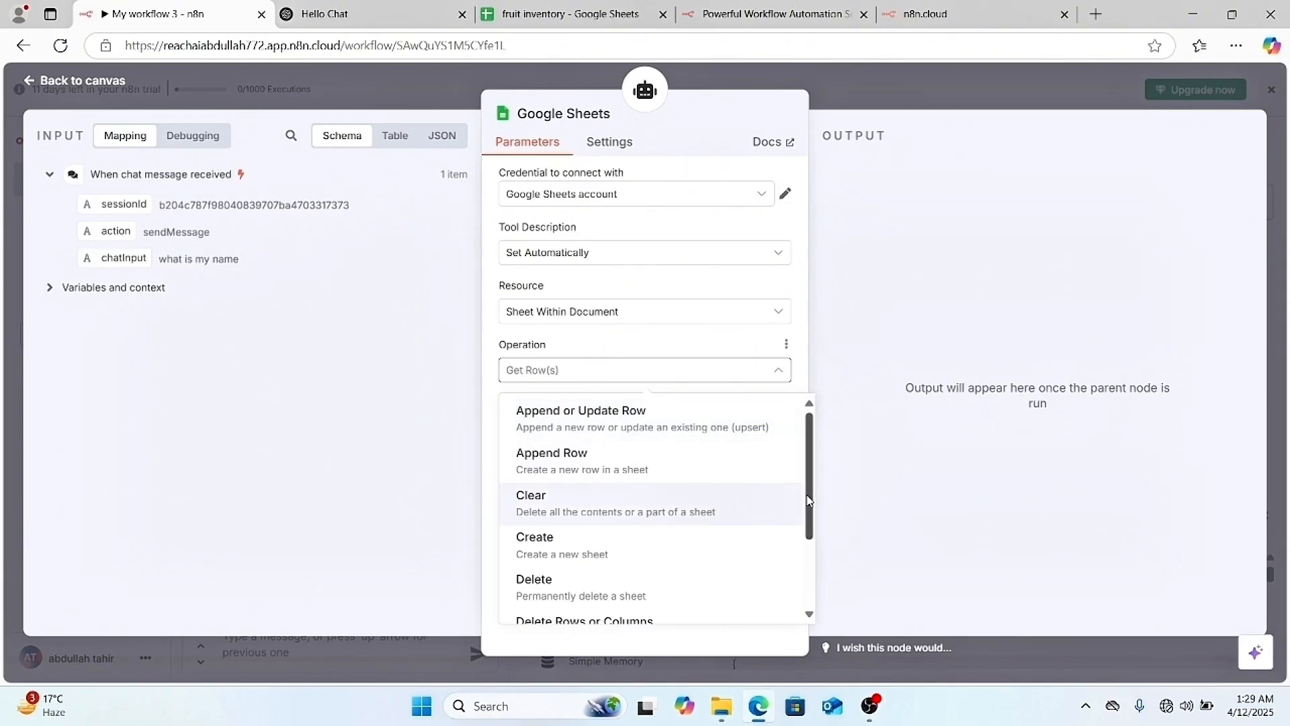
{"action": "scroll", "coordinate": [812, 508], "scroll_direction": "down", "scroll_amount": 3}
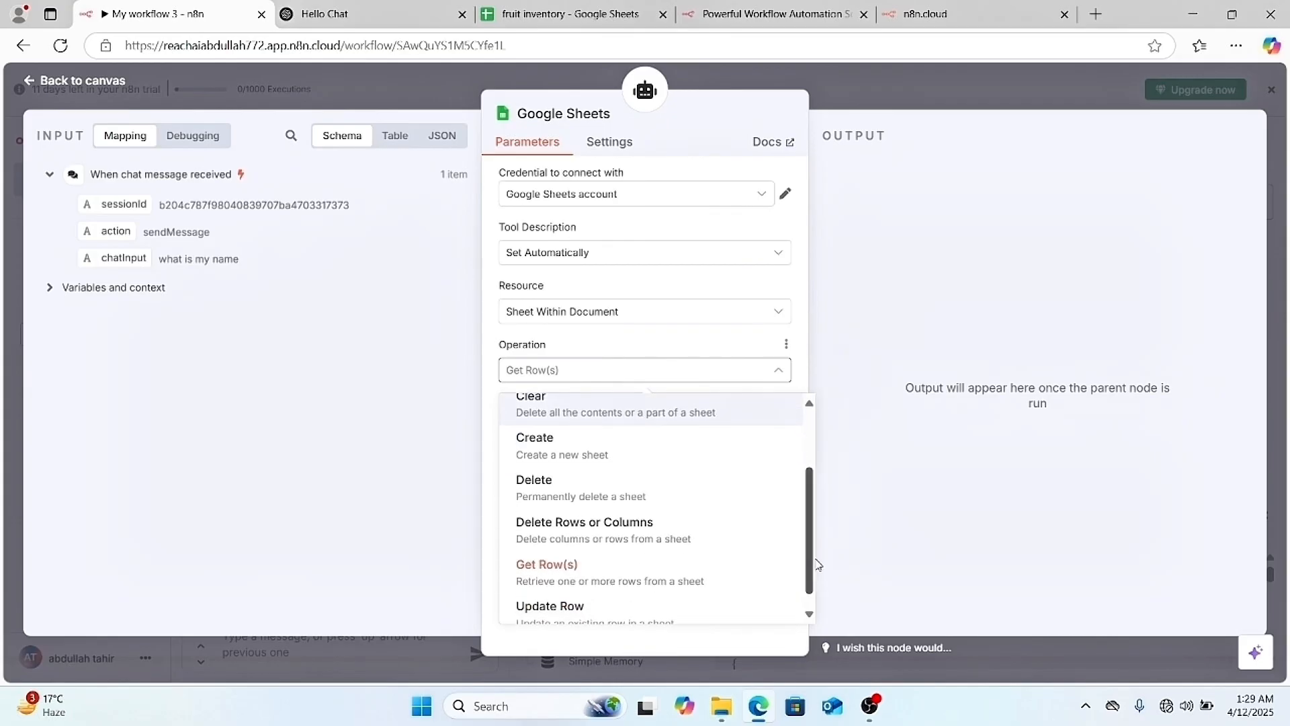
{"action": "left_click", "coordinate": [595, 582]}
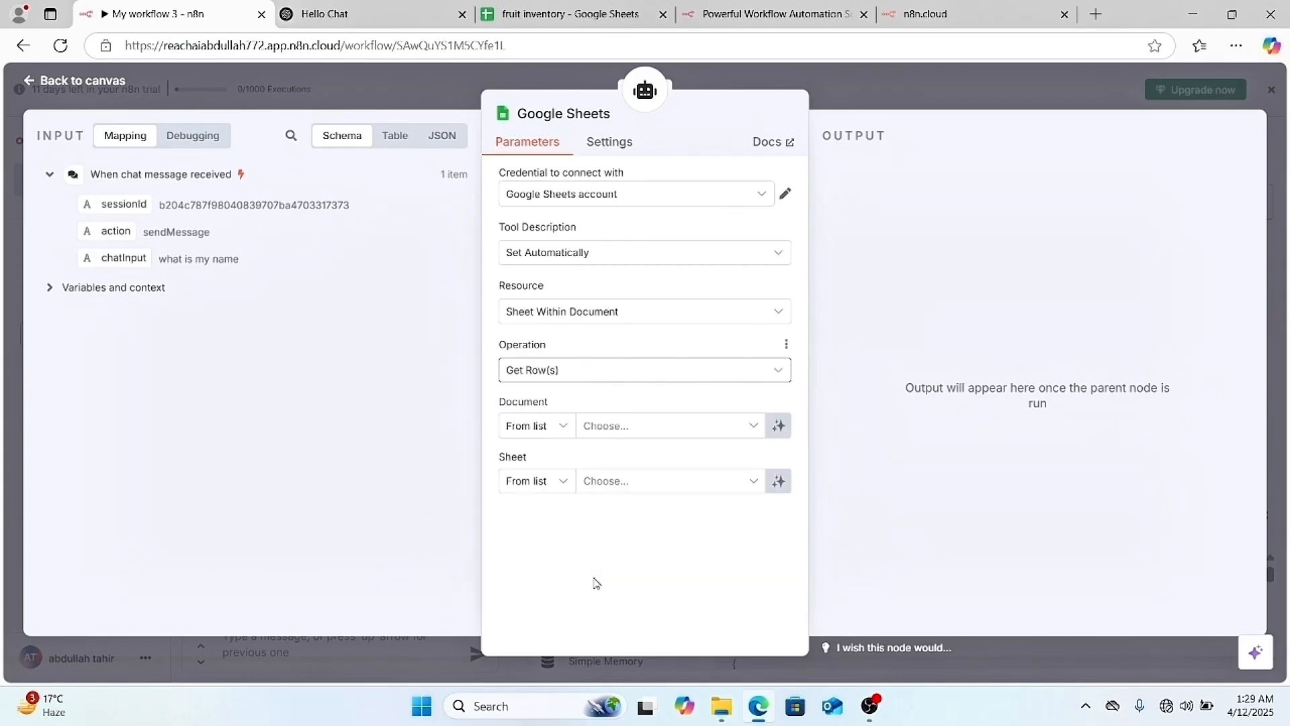
- Select the fruit inventory document from the list with Sheet1 as its sheet, and return to the canvas
{"action": "left_click", "coordinate": [563, 427]}
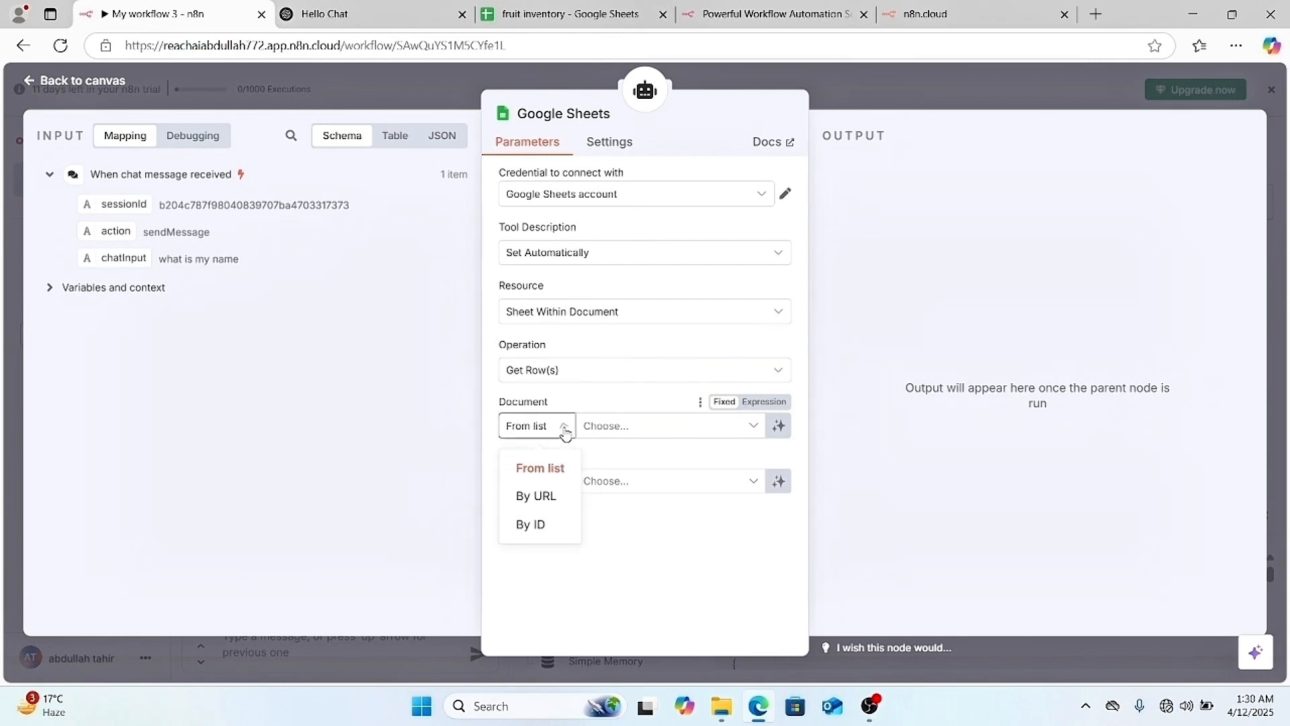
{"action": "left_click", "coordinate": [541, 470]}
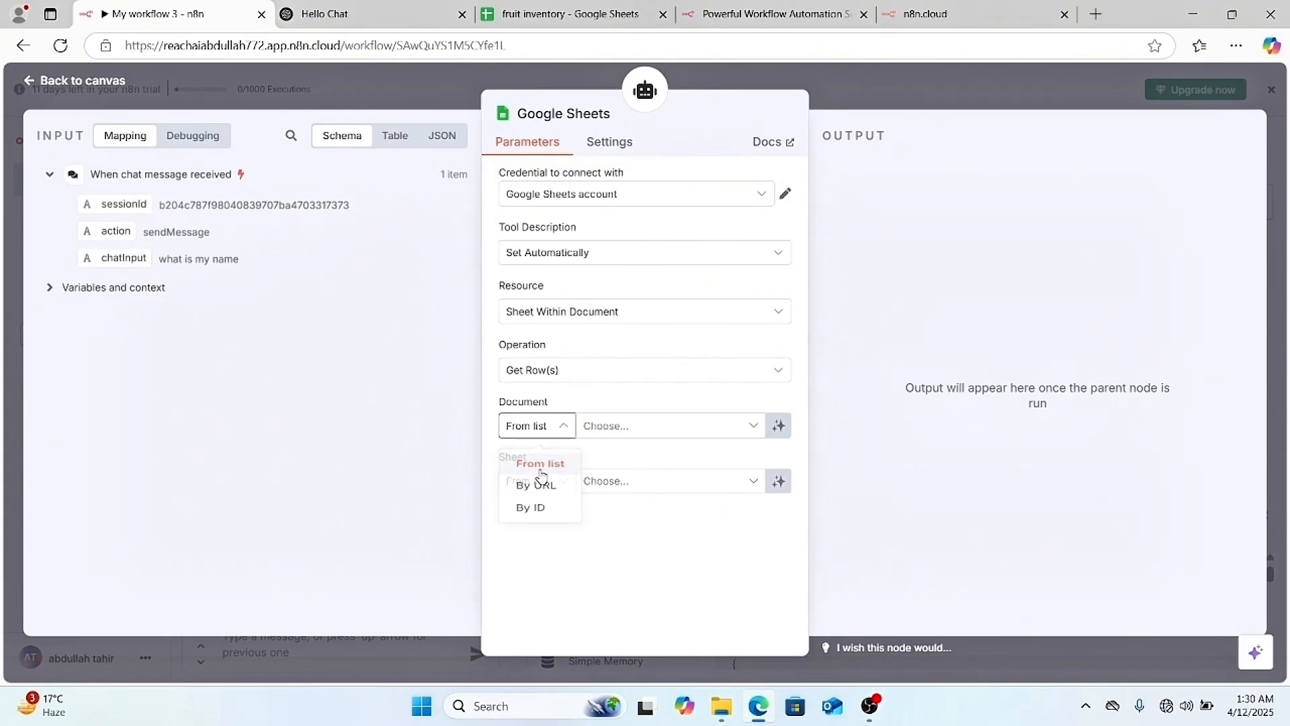
{"action": "left_click", "coordinate": [661, 434]}
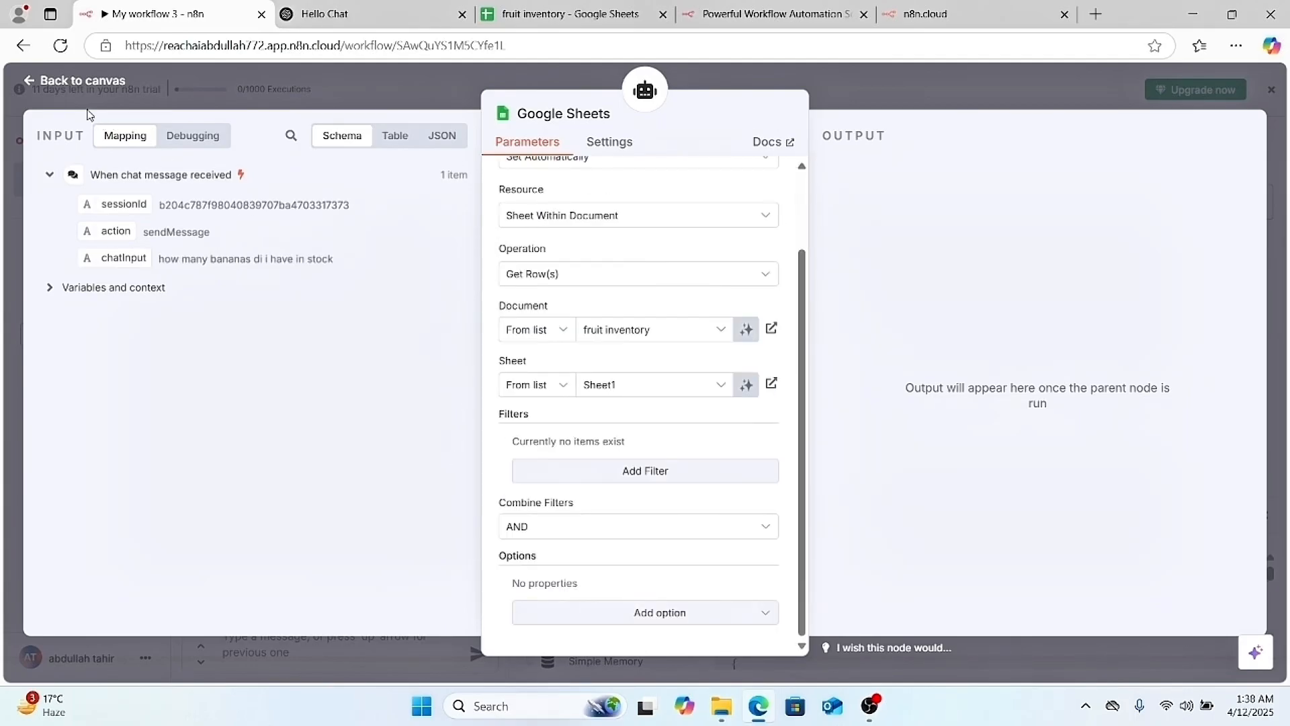
{"action": "left_click", "coordinate": [80, 86]}
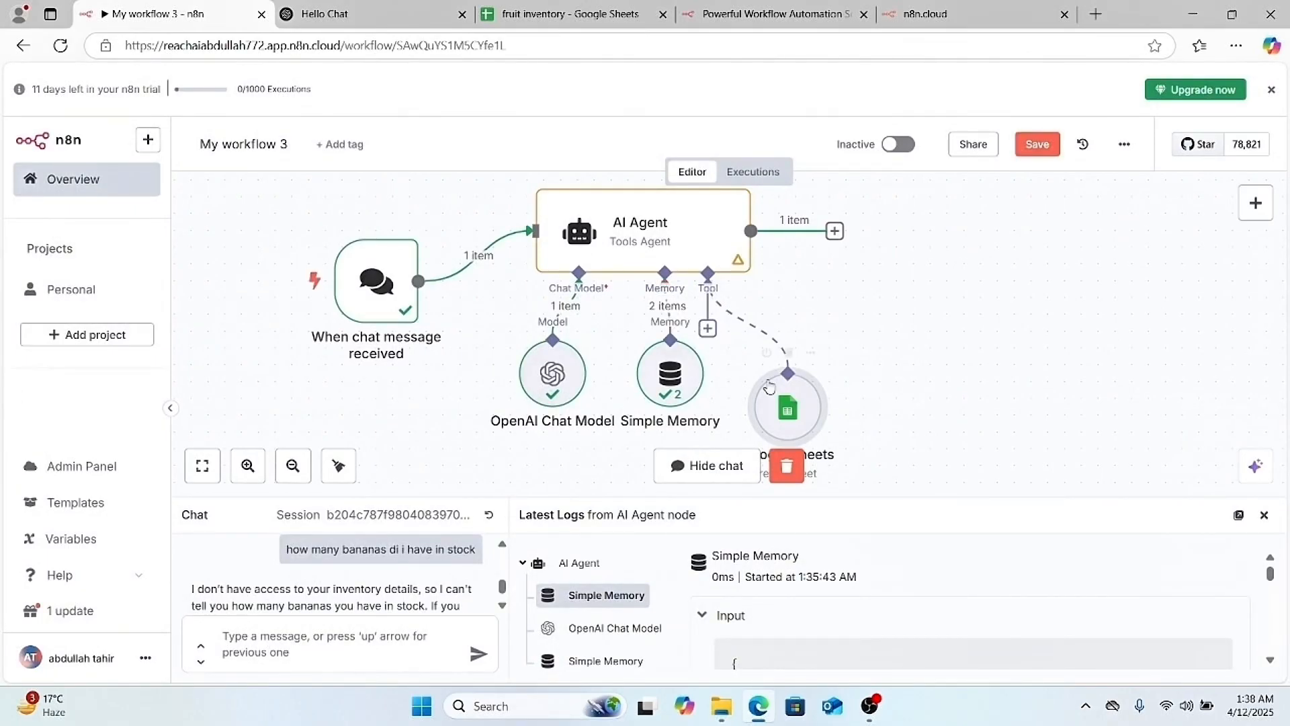
- Move the Google Sheets node to the right of Simple Memory and save the workflow
{"action": "left_click_drag", "start_coordinate": [777, 392], "coordinate": [866, 329]}
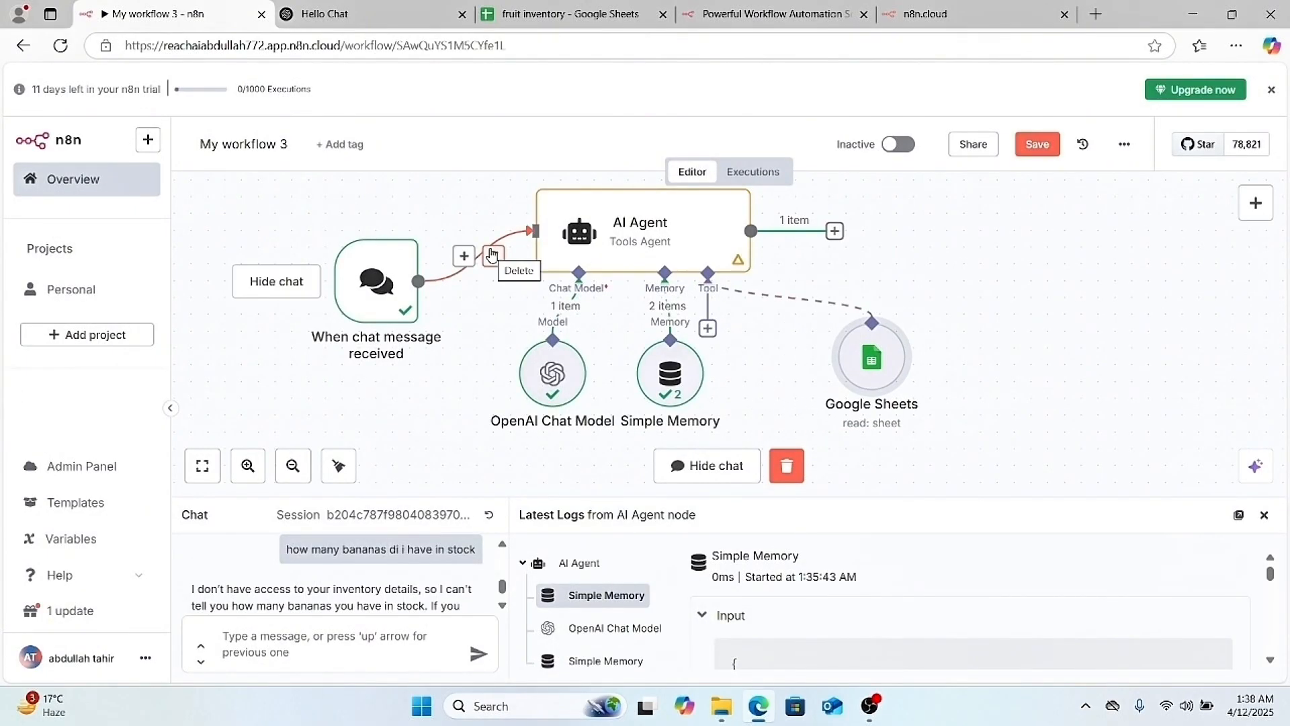
{"action": "left_click", "coordinate": [1036, 154]}
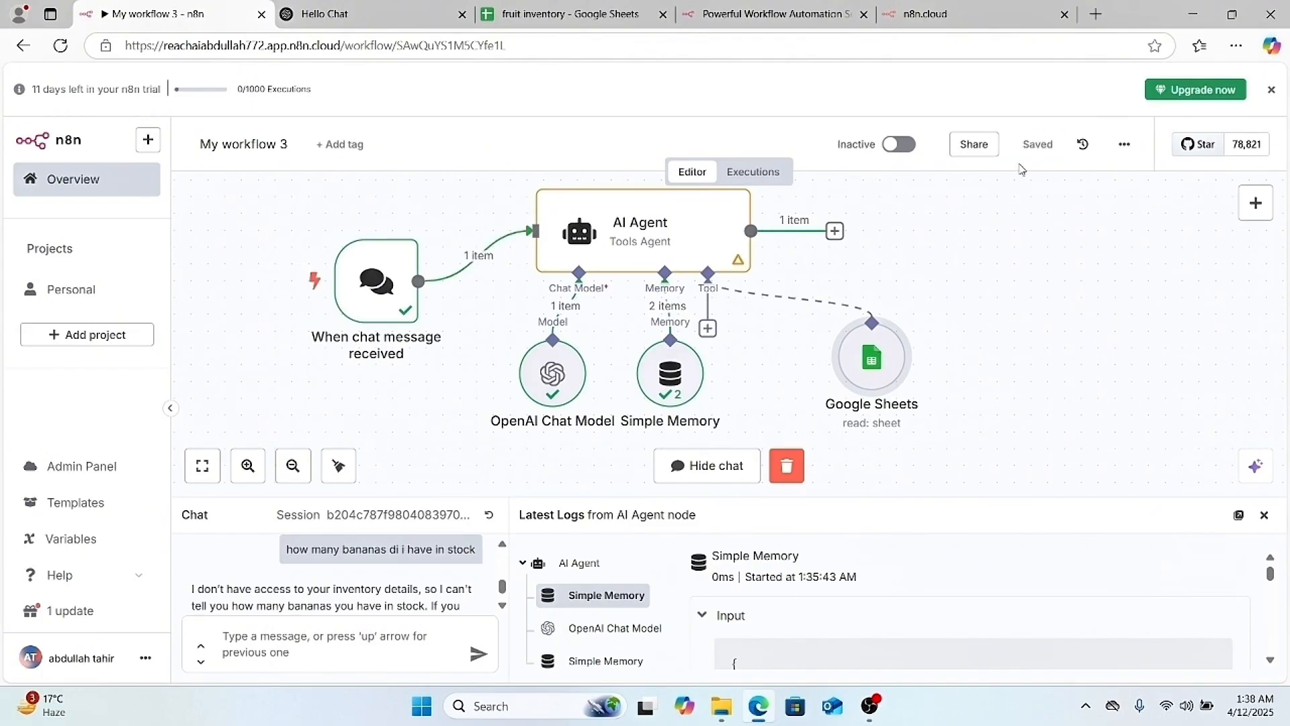
{"action": "mouse_move", "coordinate": [739, 262]}
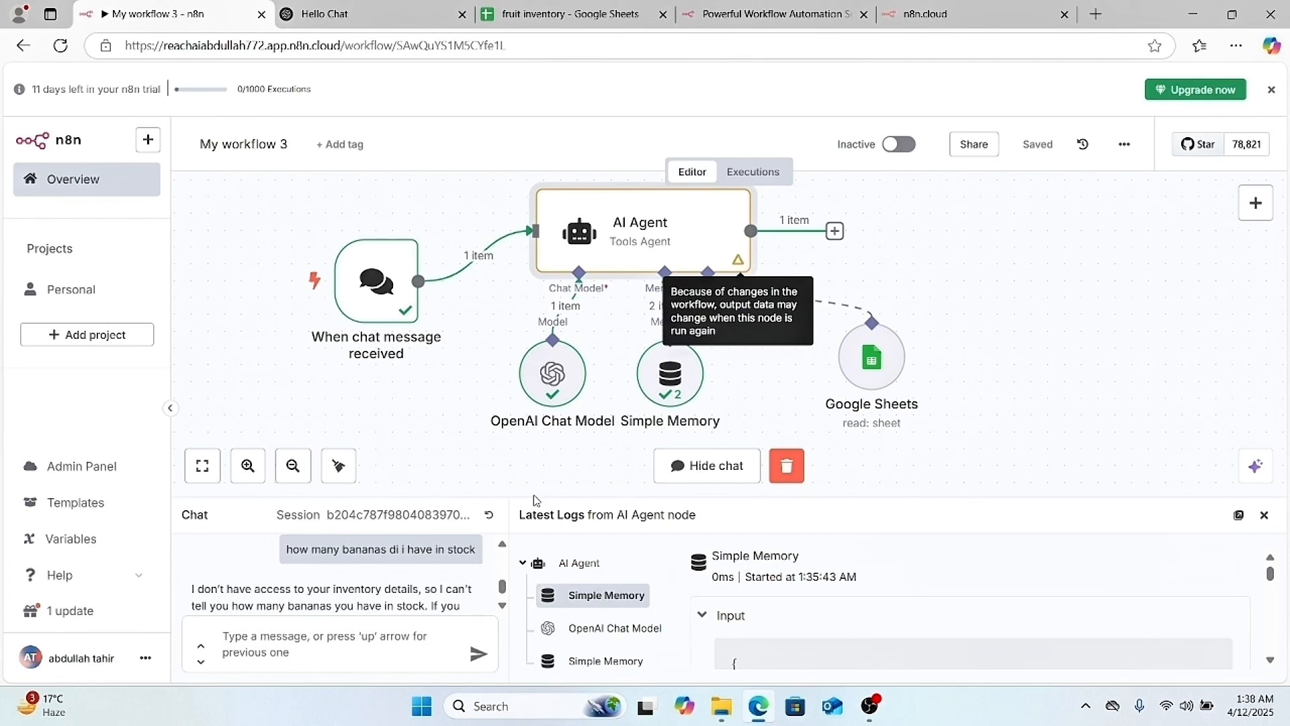
- Test the sheet lookup by asking "how many apples do i habe in stock" in the chat
{"action": "left_click", "coordinate": [348, 647]}
{"action": "type", "text": "ho"}
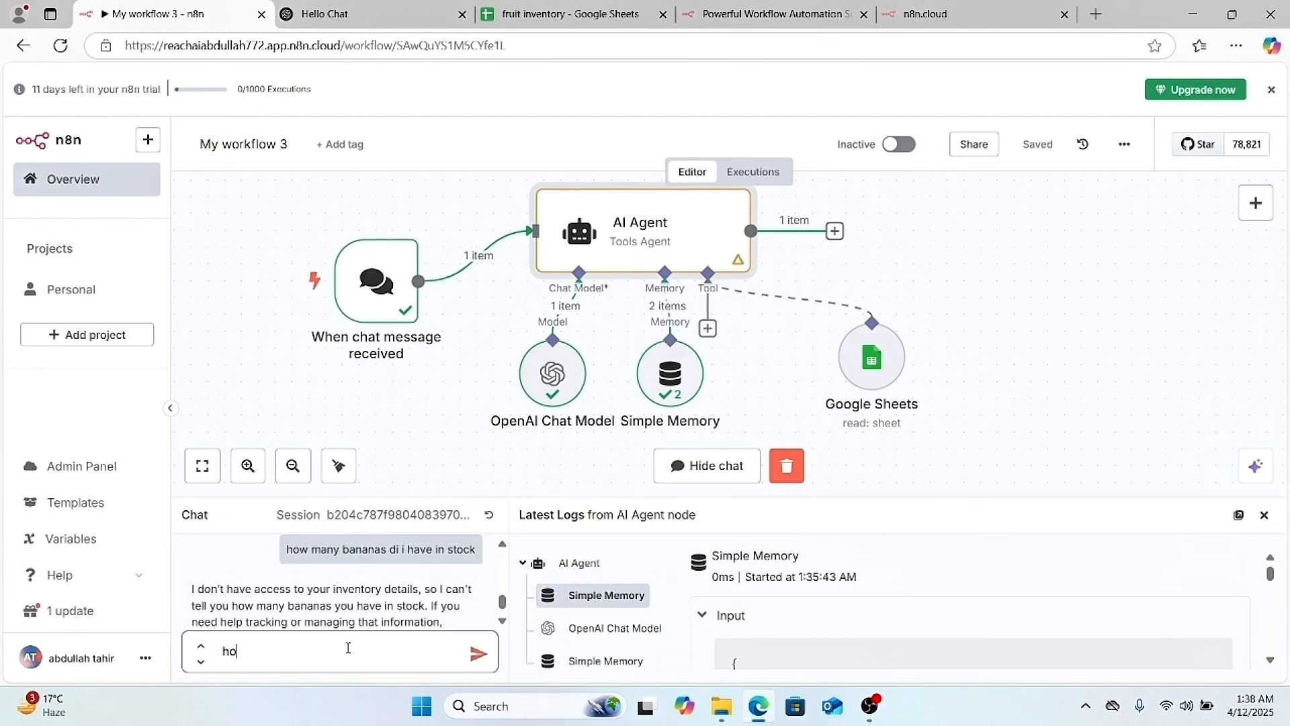
{"action": "type", "text": "w many apples do i habe in stock"}
{"action": "key", "text": "Return"}
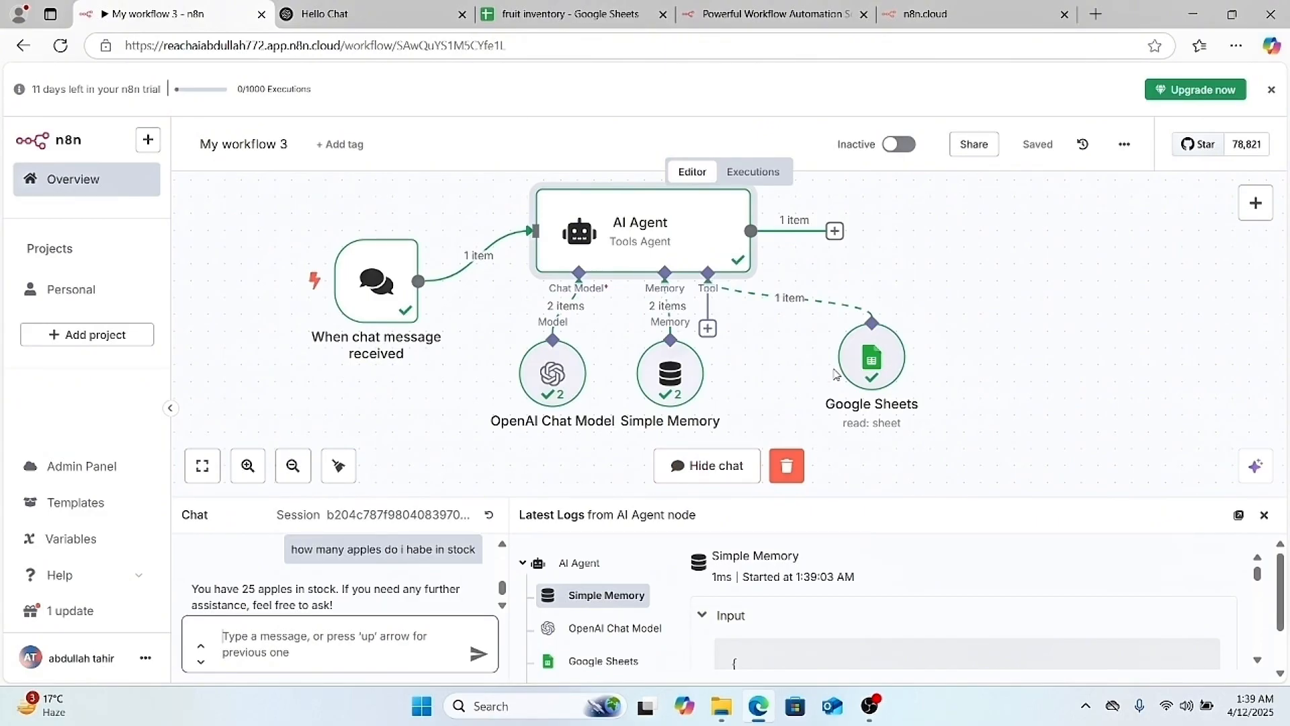
- Switch to the fruit inventory spreadsheet in Google Sheets and check the quantity of Apples
{"action": "left_click", "coordinate": [559, 16]}
{"action": "left_click", "coordinate": [278, 265]}
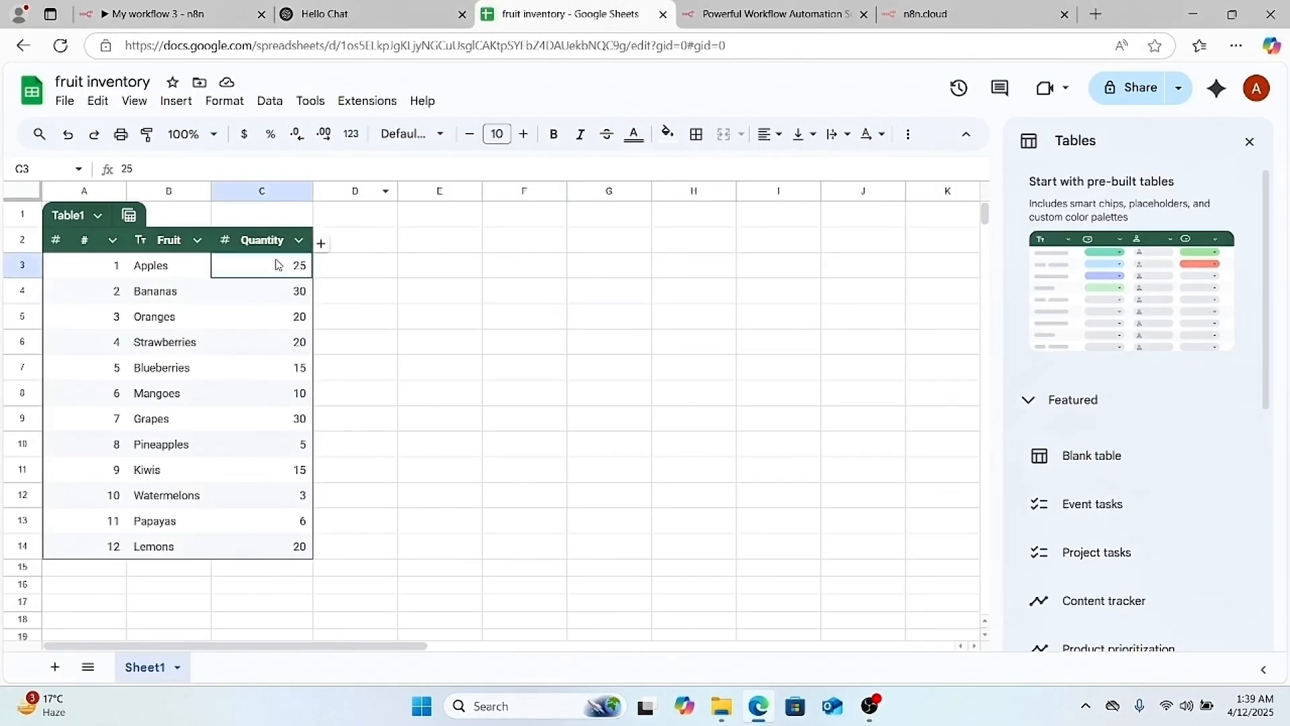
{"action": "left_click", "coordinate": [390, 317]}
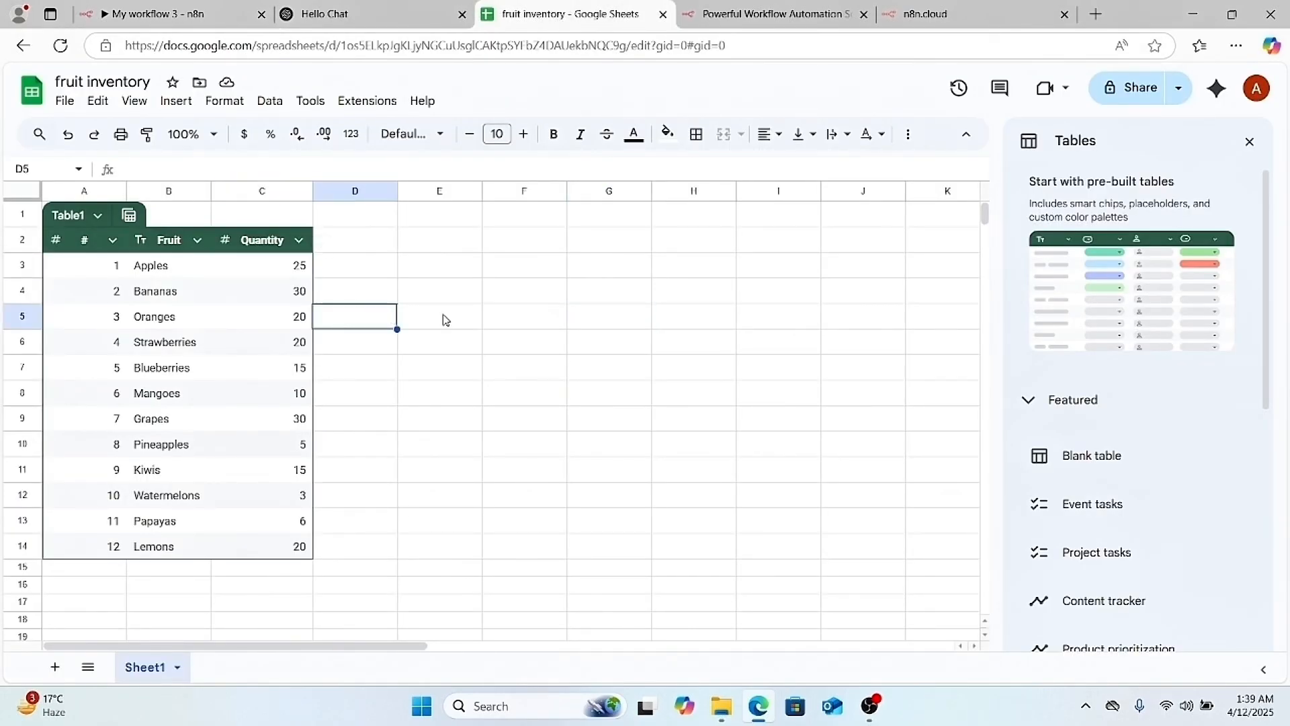
{"action": "left_click", "coordinate": [505, 338]}
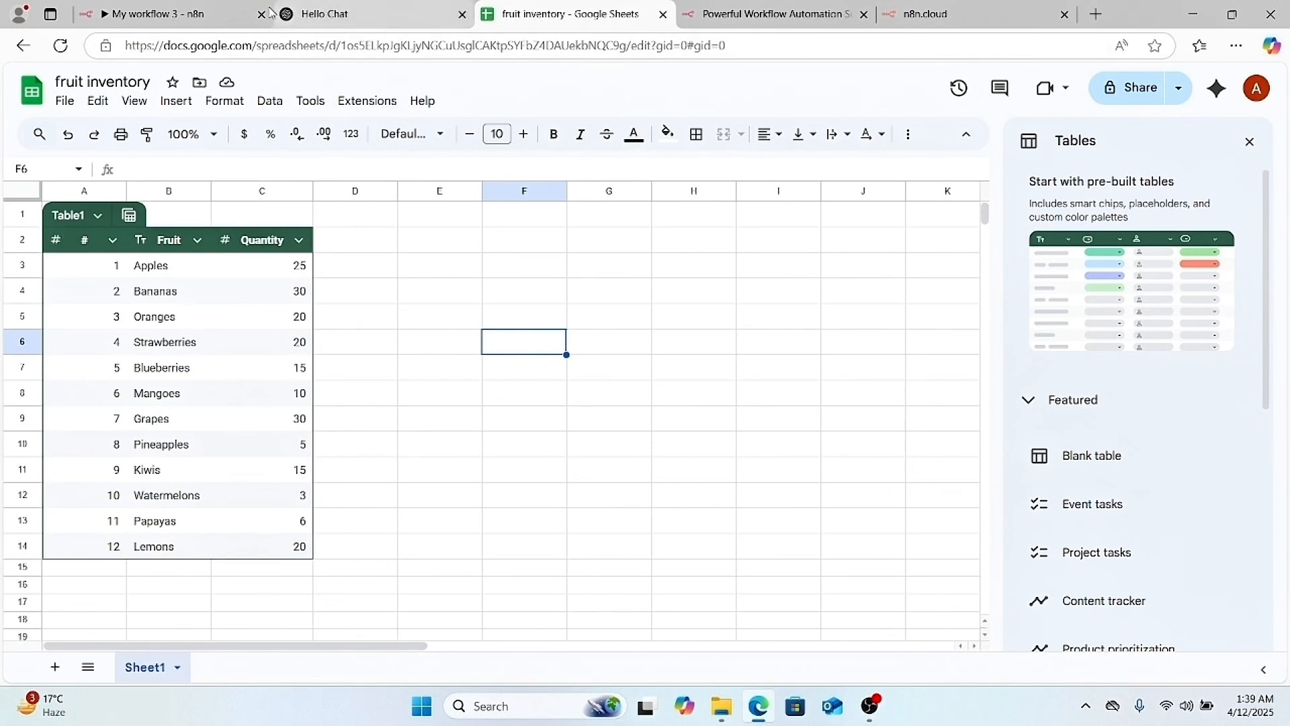
- Return to the n8n workflow and send "i have sold 5 apples today" in the test chat
{"action": "left_click", "coordinate": [173, 15]}
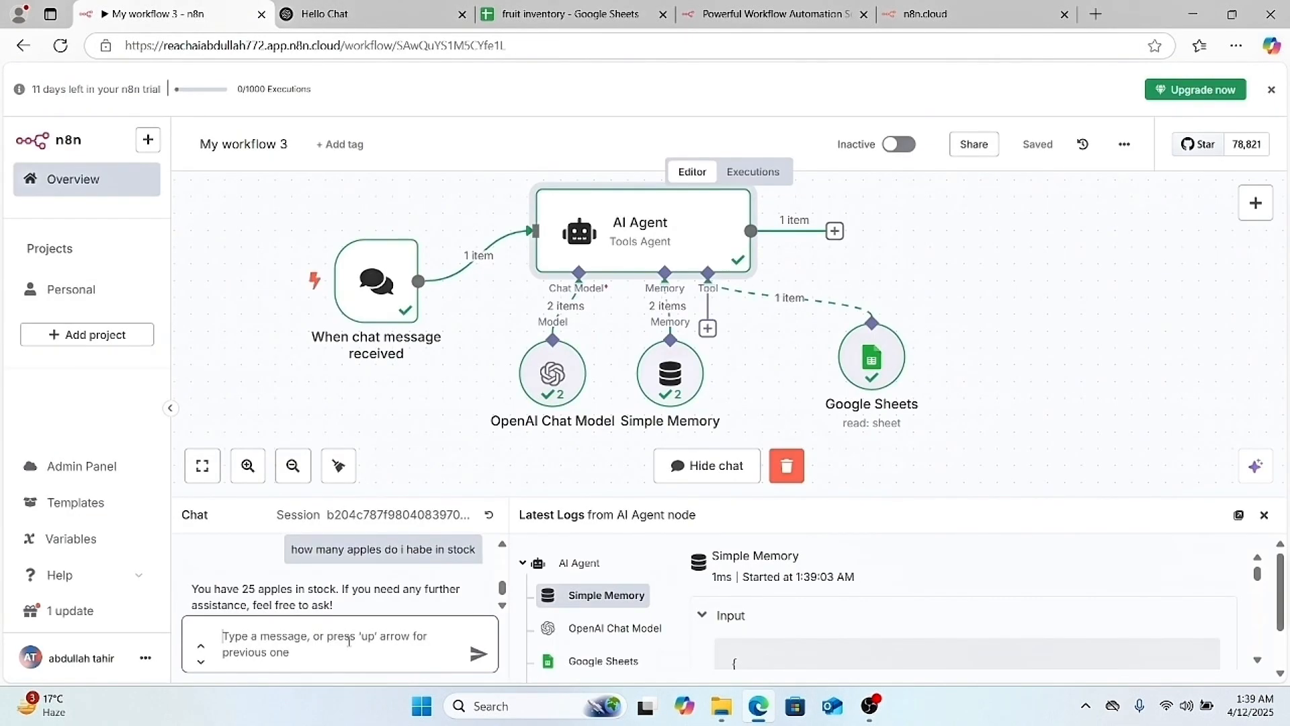
{"action": "type", "text": "i"}
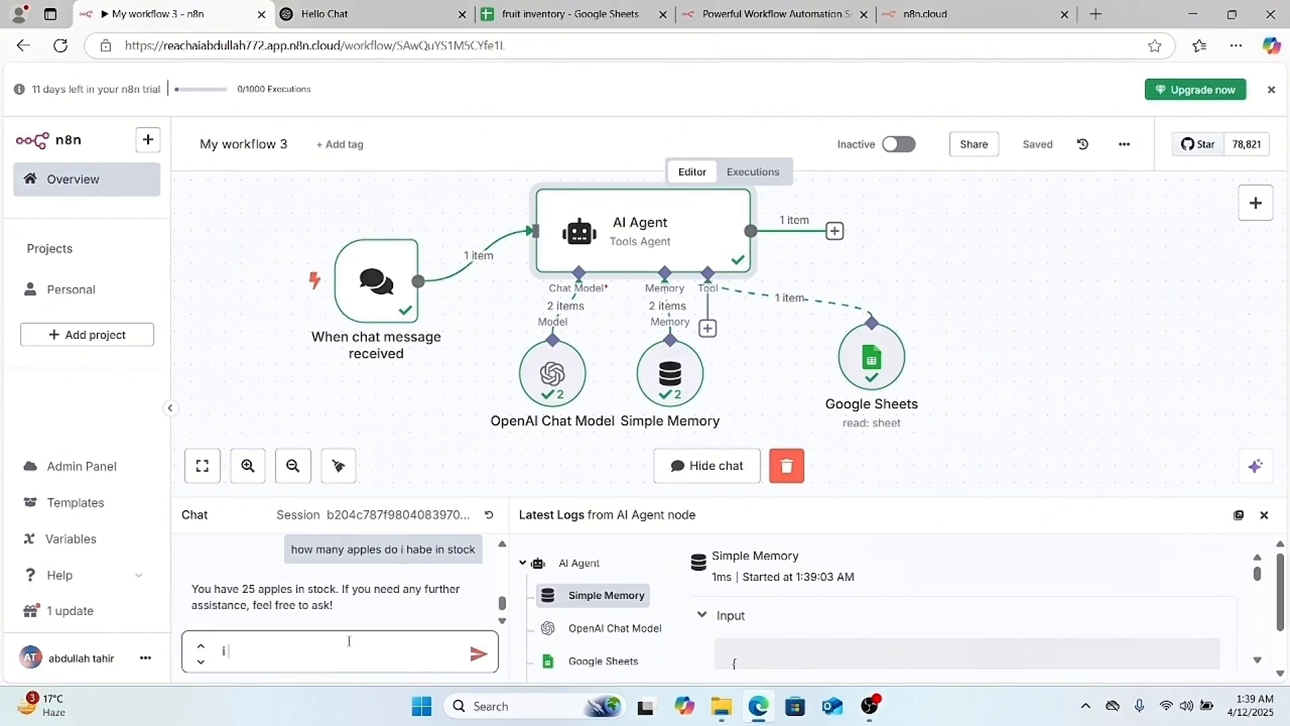
{"action": "type", "text": " have sold 5 apples today"}
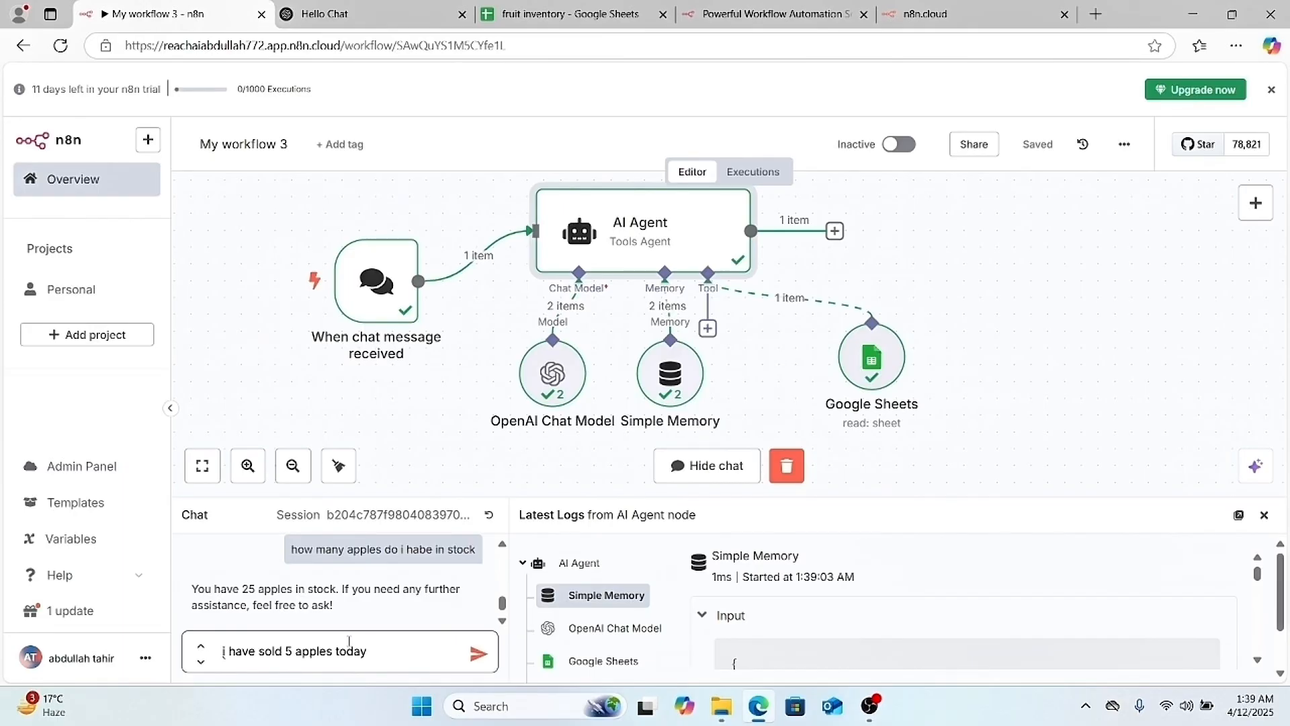
{"action": "key", "text": "Return"}
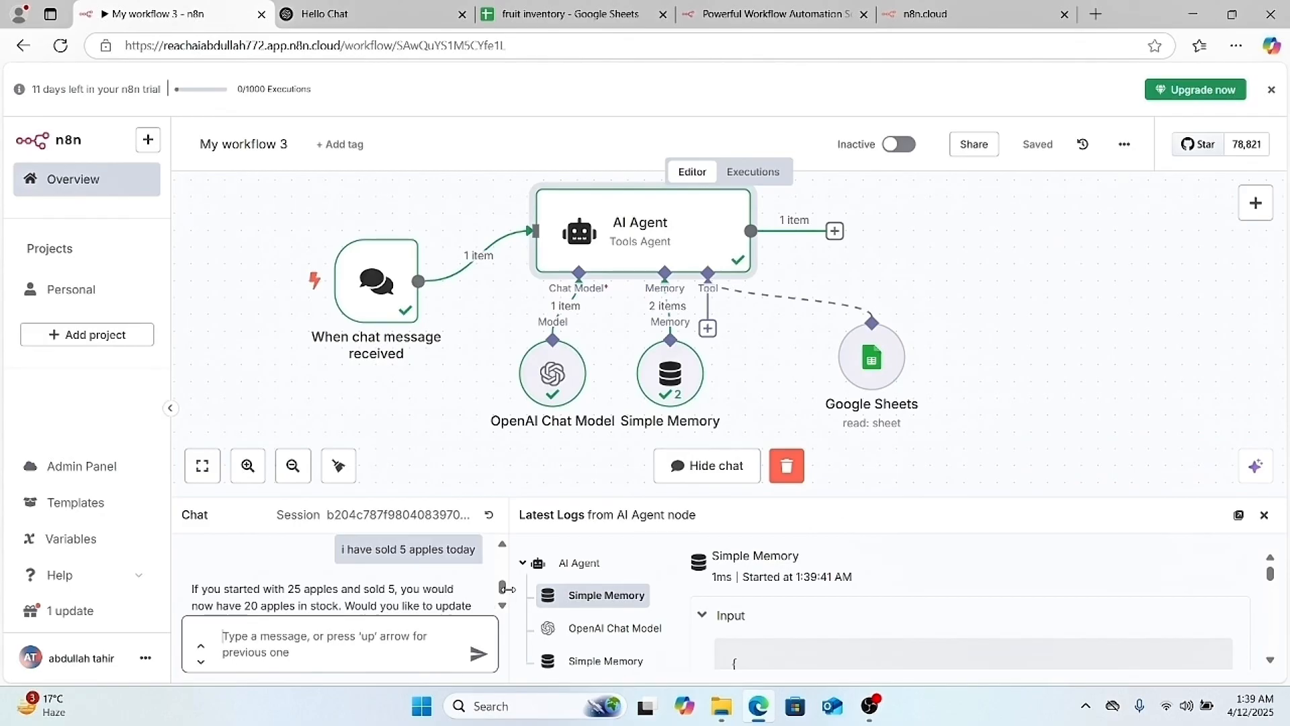
- Reply "yes" to the agent's question about updating the apple stock
{"action": "left_click", "coordinate": [468, 599]}
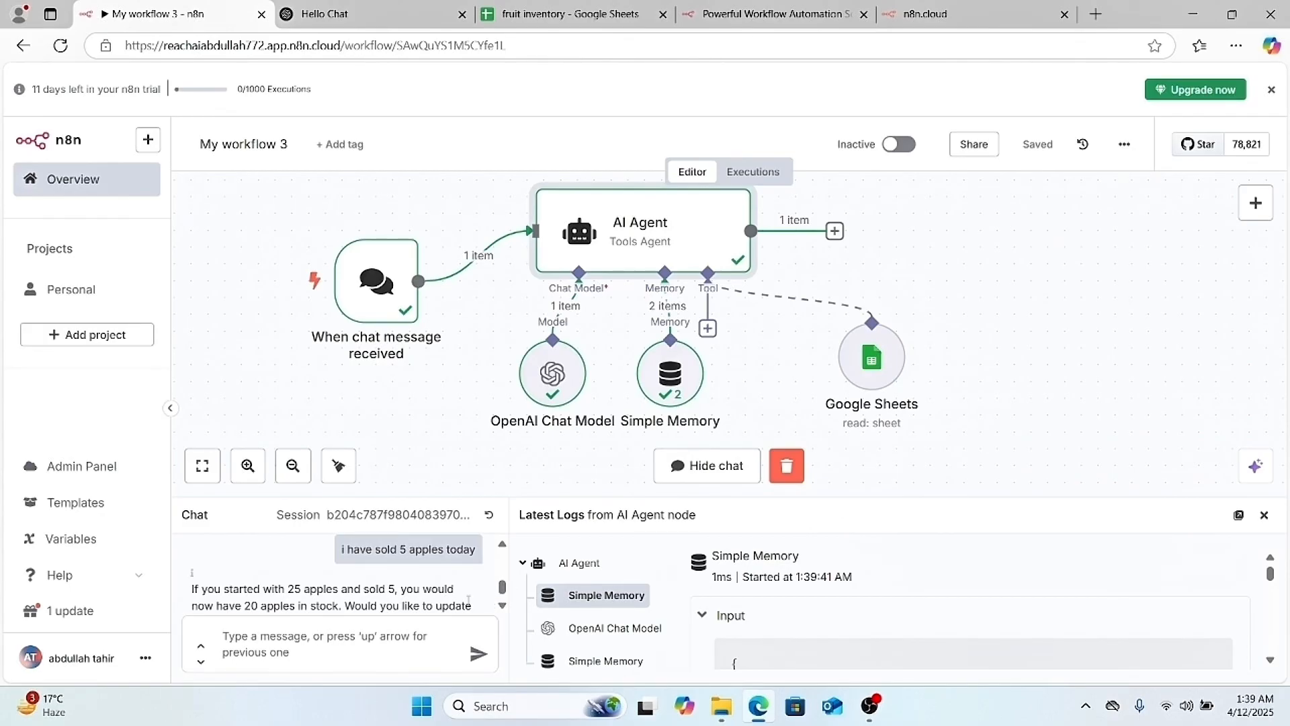
{"action": "left_click", "coordinate": [404, 636]}
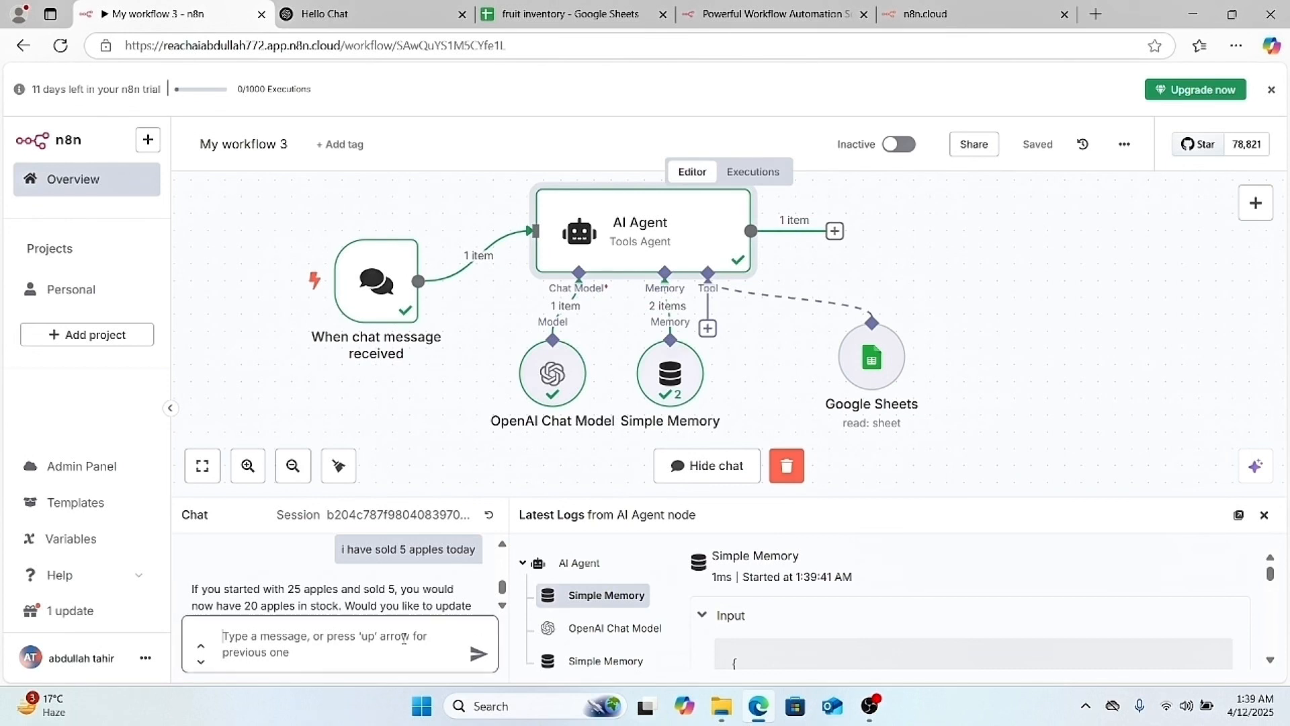
{"action": "type", "text": "yes"}
{"action": "key", "text": "Return"}
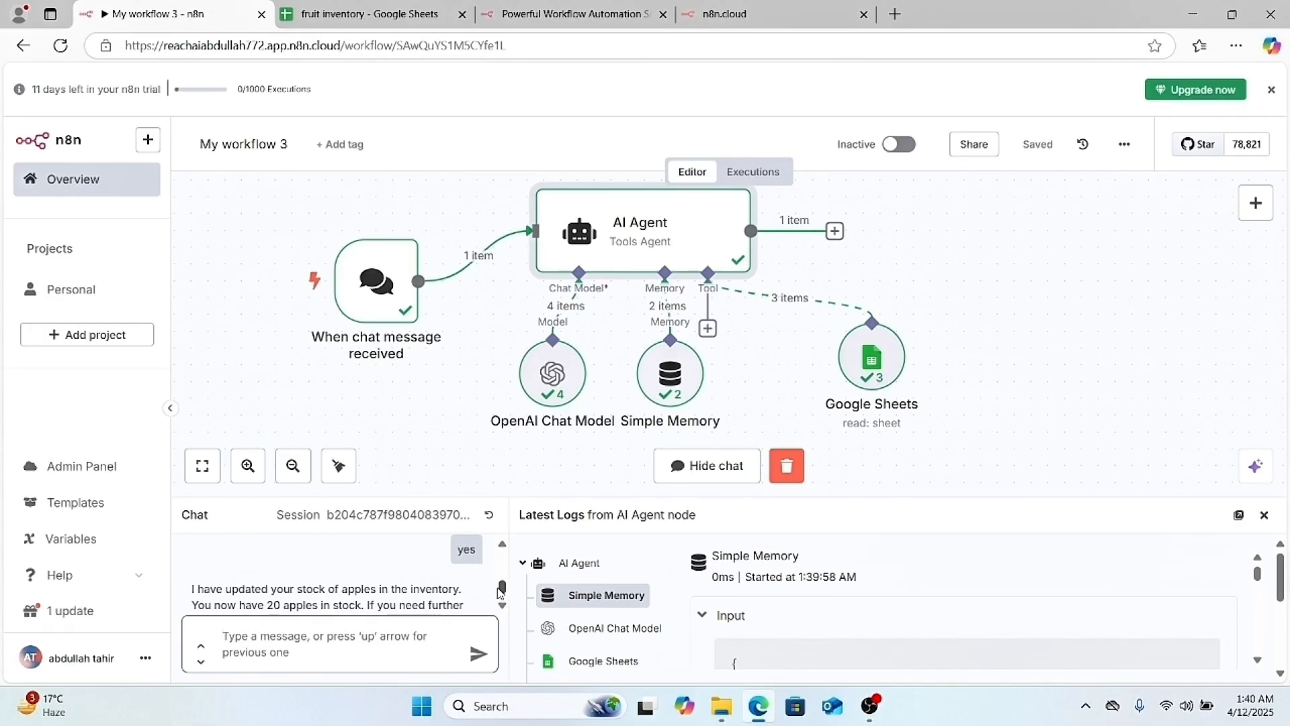
- Read the rest of the agent's reply about the apple stock, then reopen My workflow 3 from the workflow overview
{"action": "left_click_drag", "start_coordinate": [501, 590], "coordinate": [502, 606]}
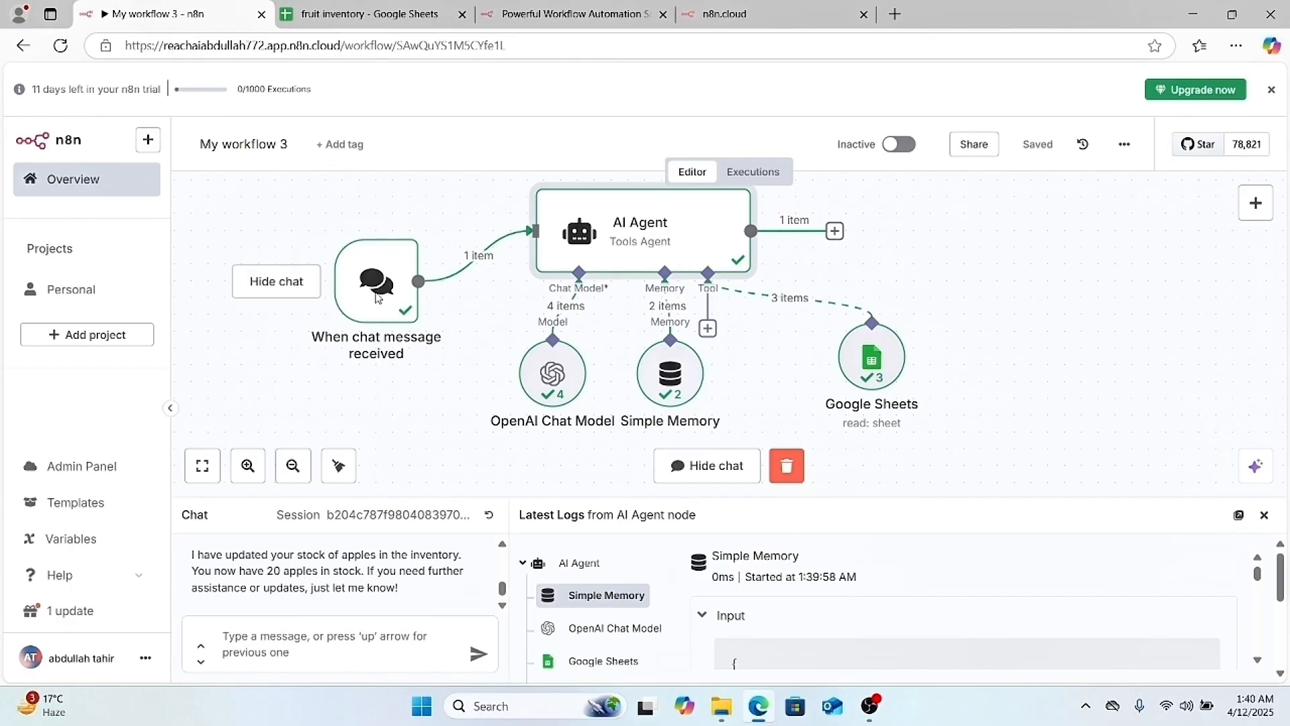
{"action": "left_click", "coordinate": [98, 190]}
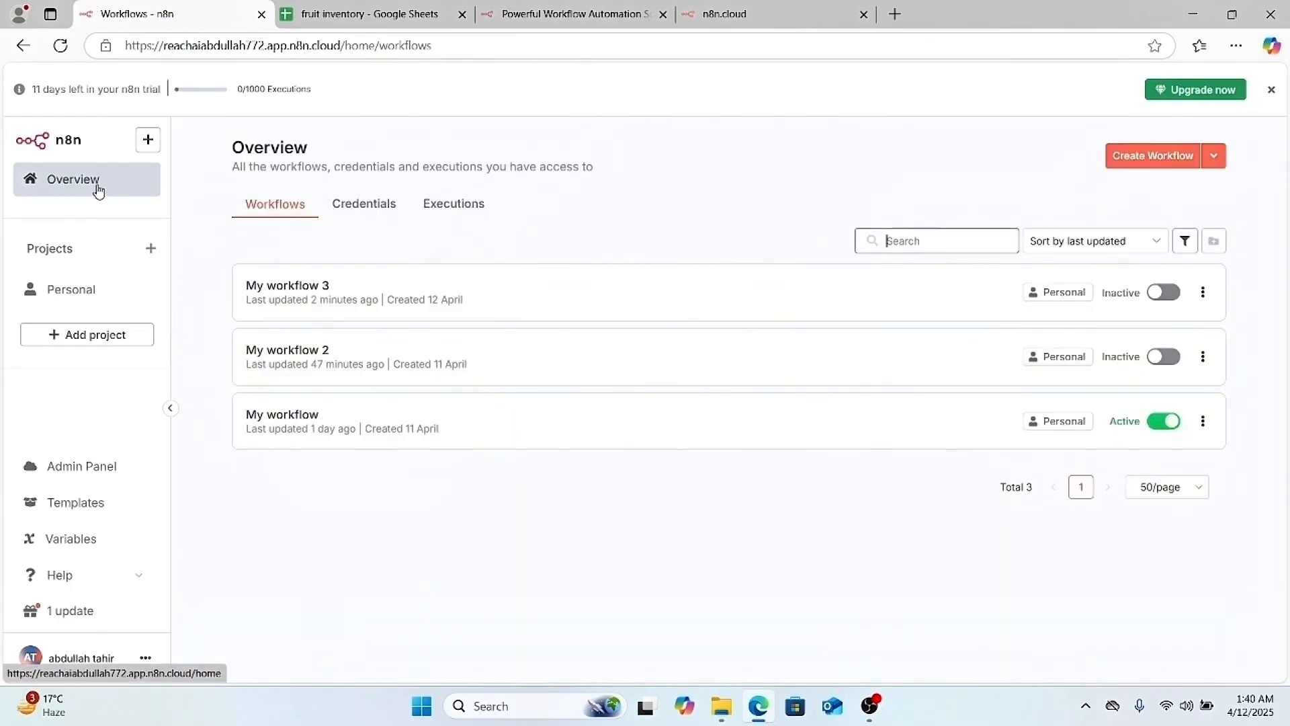
{"action": "left_click", "coordinate": [411, 296]}
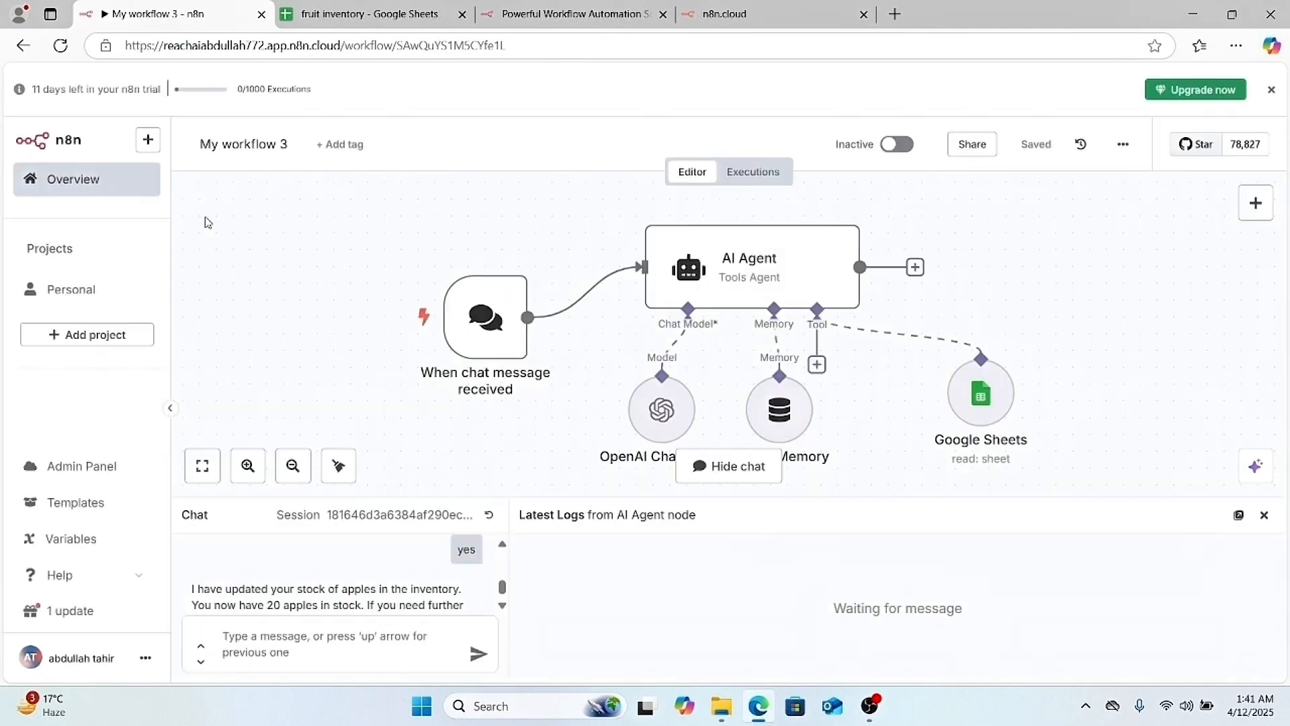
- Open "My workflow" from the overview to view its Google Sheets tools, then return to My workflow 3
{"action": "left_click", "coordinate": [144, 192]}
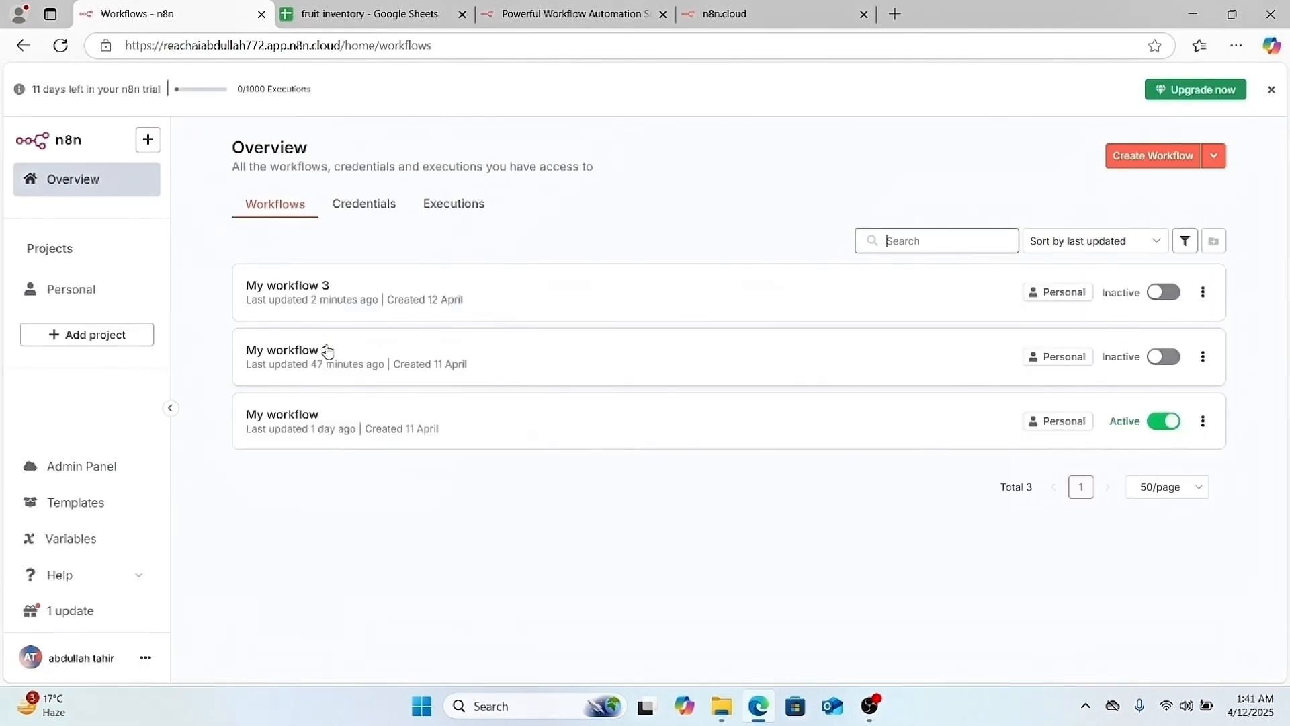
{"action": "left_click", "coordinate": [331, 416]}
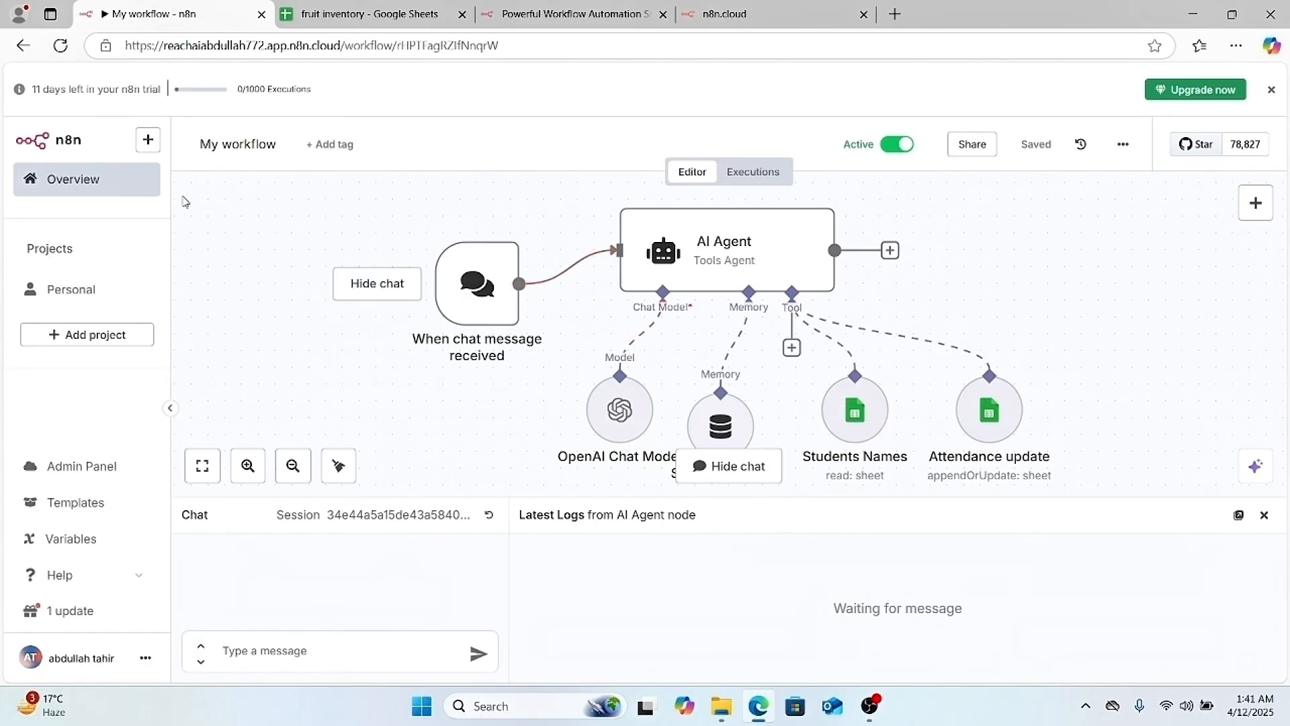
{"action": "left_click", "coordinate": [119, 180]}
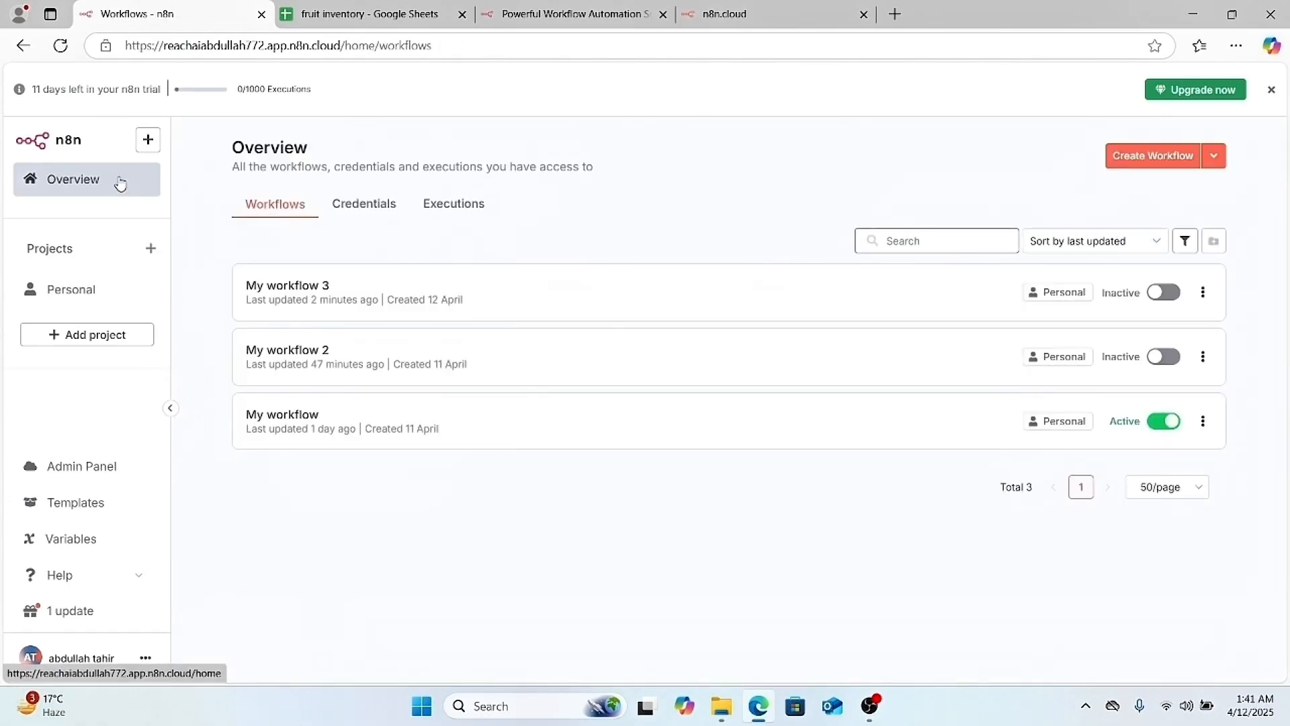
{"action": "left_click", "coordinate": [303, 288]}
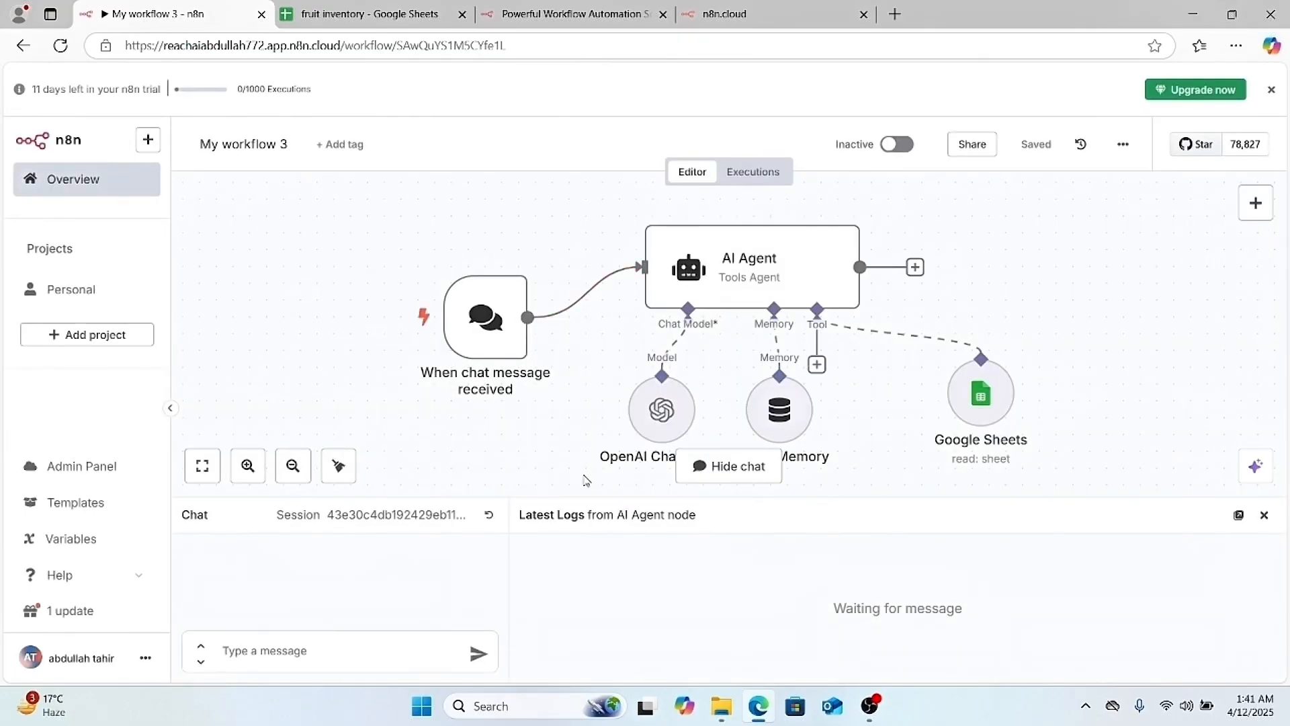
- Switch to the fruit inventory spreadsheet in Google Sheets and check the quantity of Strawberries
{"action": "left_click", "coordinate": [332, 647]}
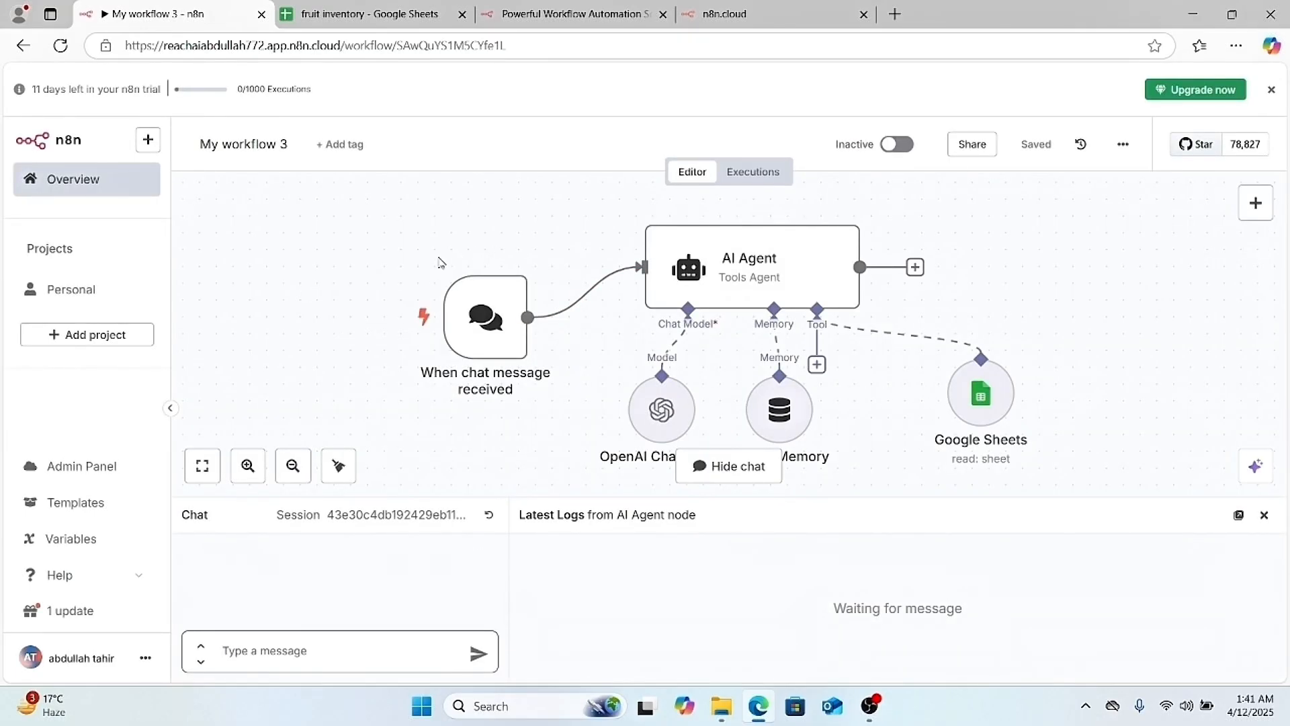
{"action": "left_click", "coordinate": [420, 14]}
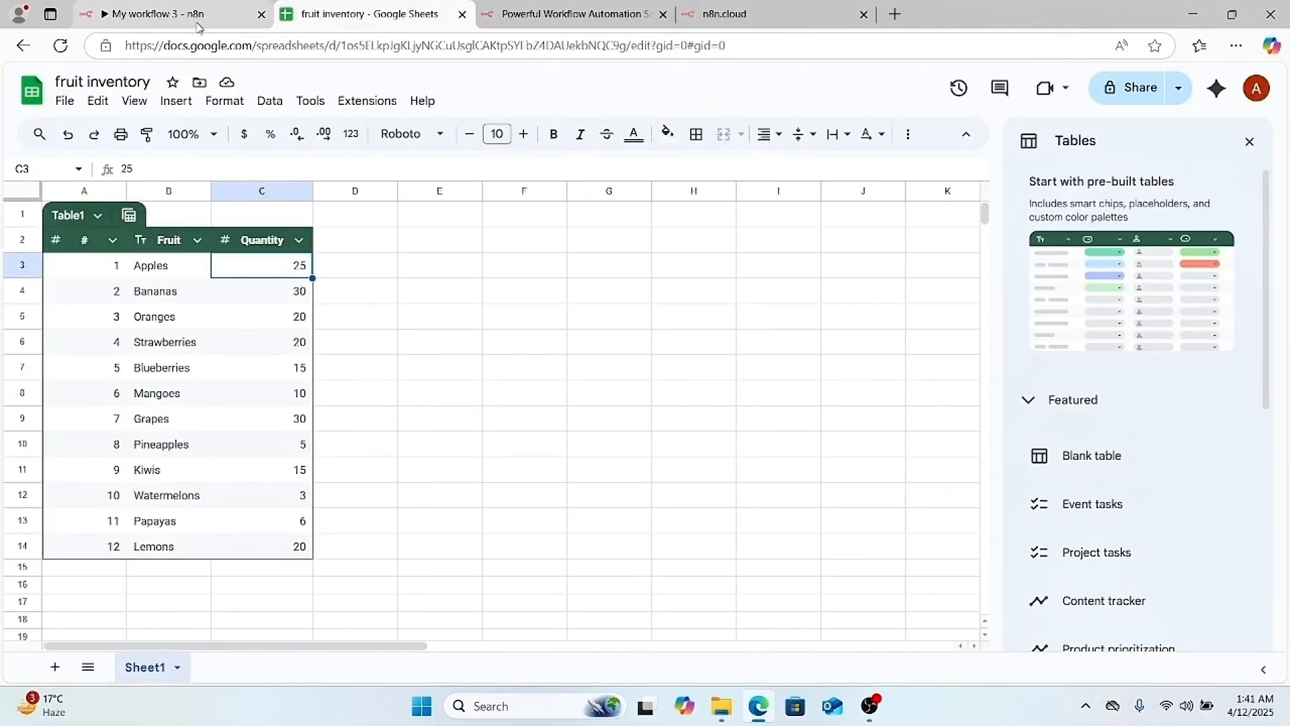
{"action": "left_click", "coordinate": [289, 339]}
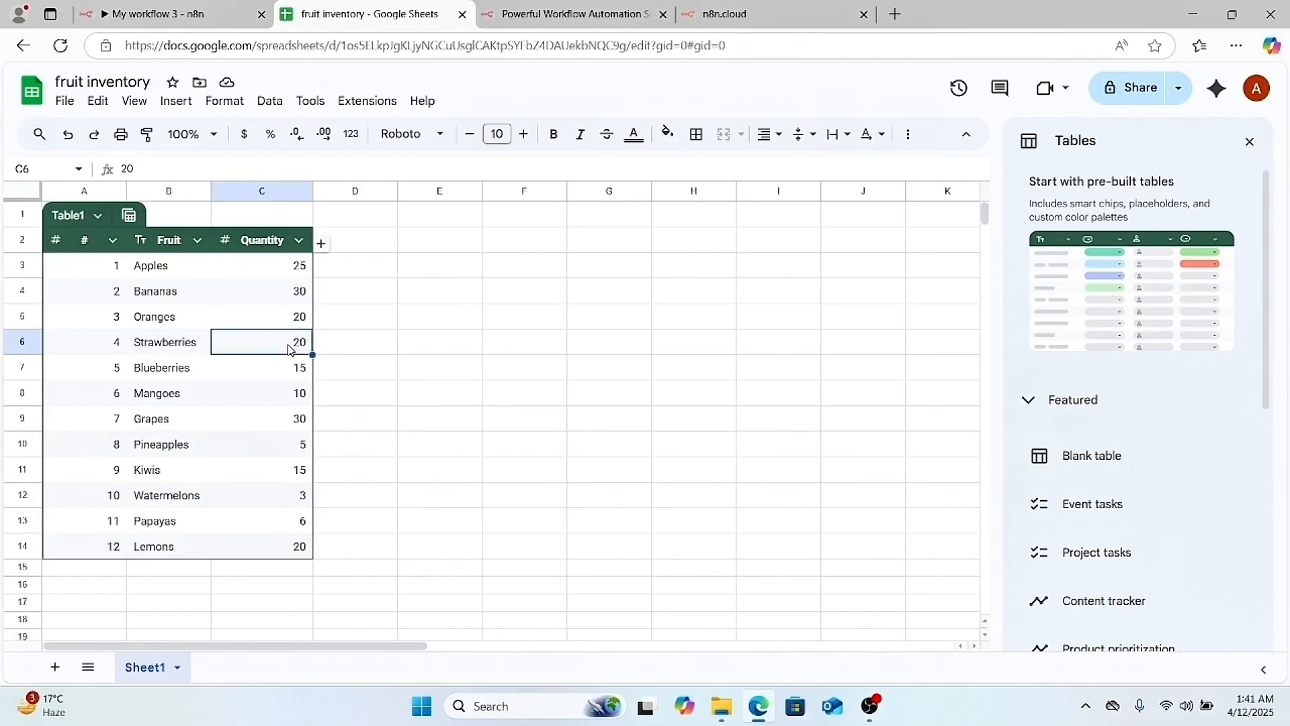
- Return to the n8n workflow and send "how many strawberries do i have" in the test chat
{"action": "left_click", "coordinate": [173, 14]}
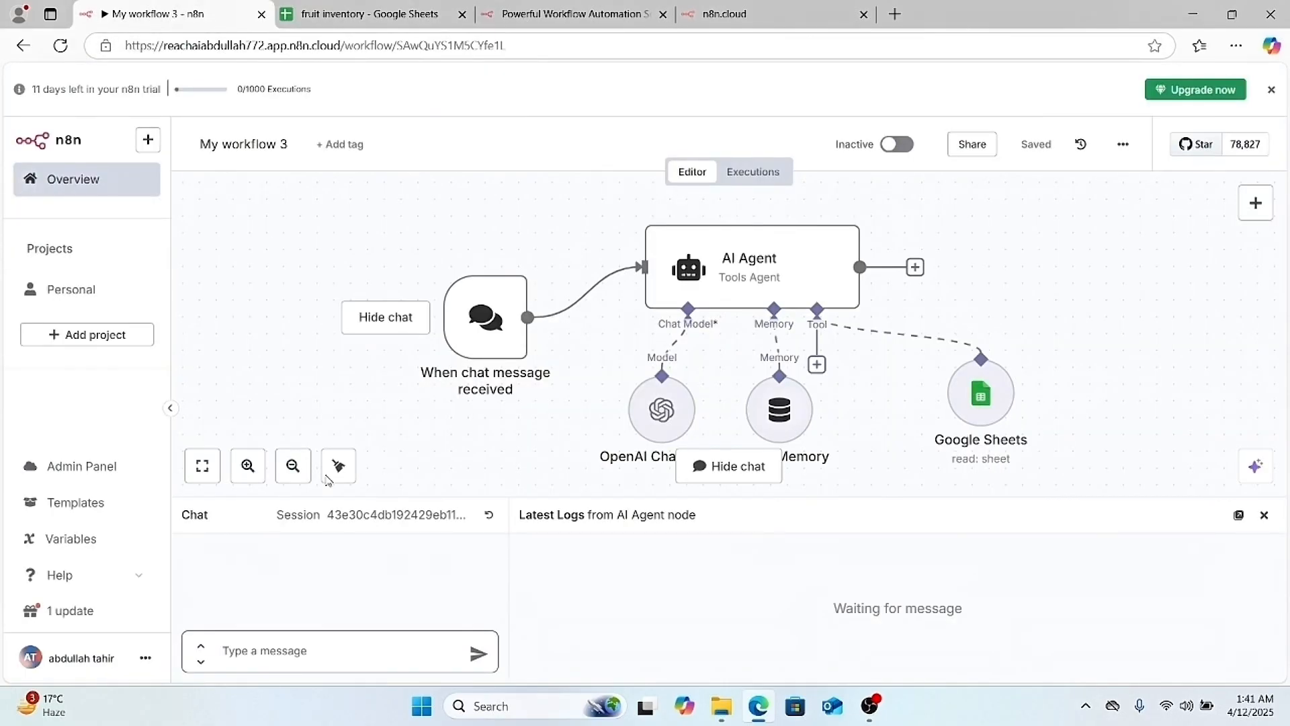
{"action": "type", "text": "how ma"}
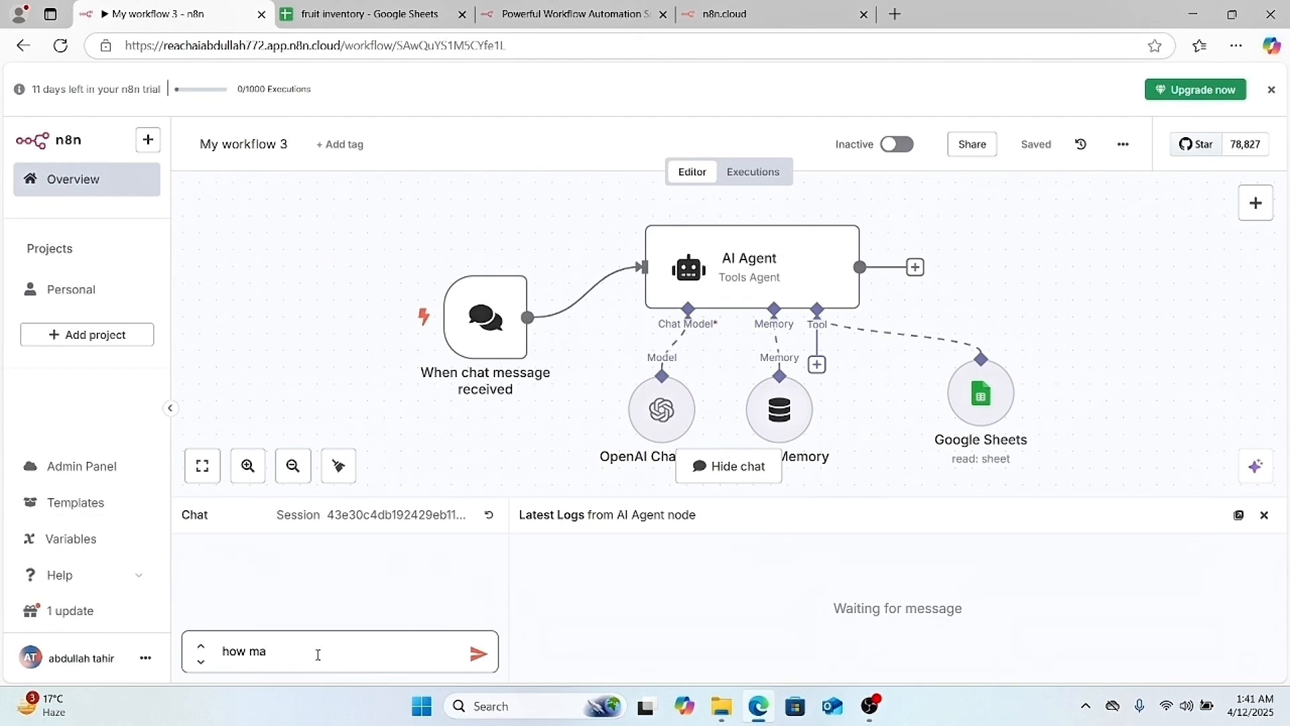
{"action": "type", "text": "n"}
{"action": "key", "text": "BackSpace"}
{"action": "type", "text": "ny strawberries do i have"}
{"action": "key", "text": "Return"}
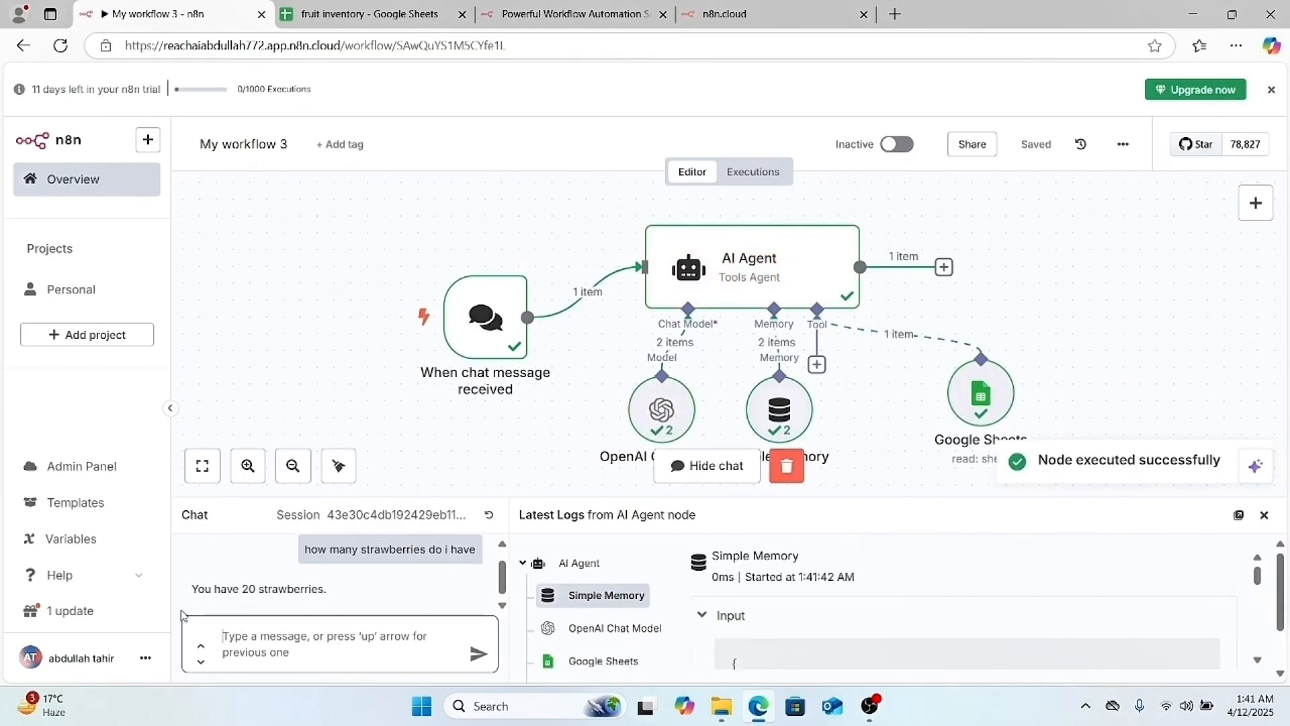
- Compare the agent's strawberry answer with the fruit inventory spreadsheet in Google Sheets, then return to the n8n workflow
{"action": "left_click", "coordinate": [397, 16]}
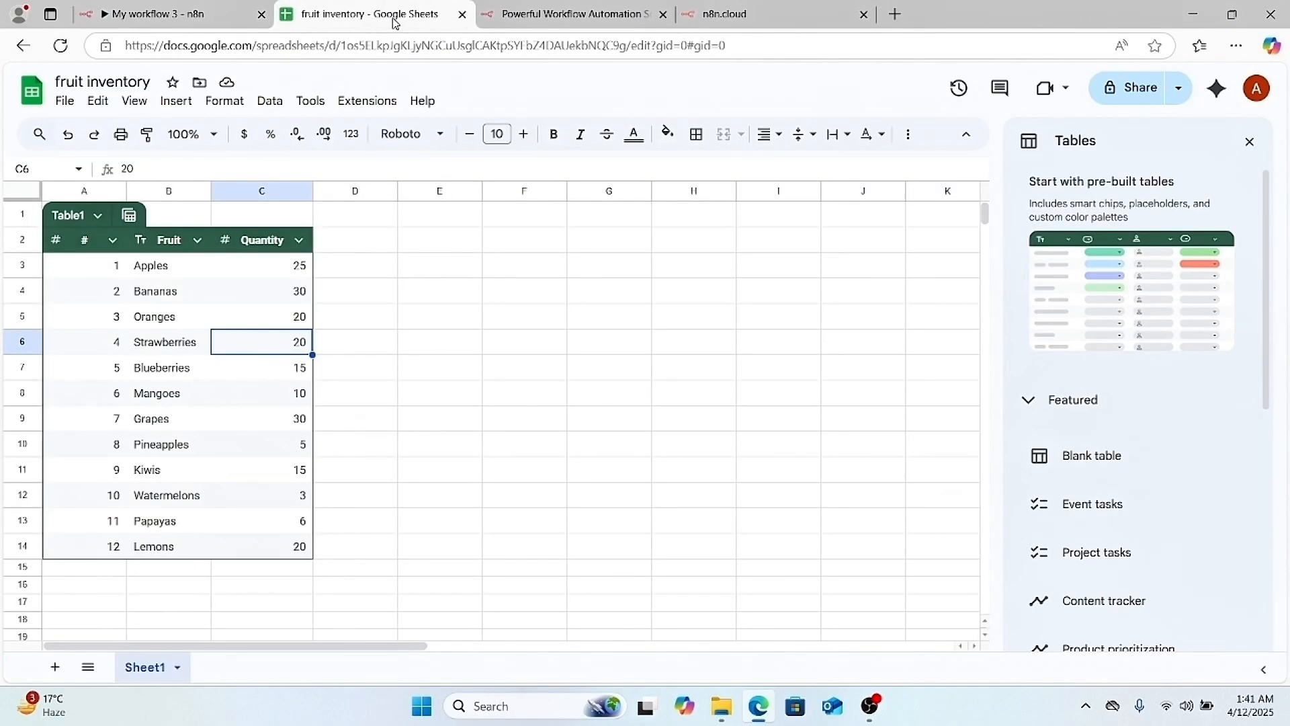
{"action": "left_click", "coordinate": [360, 347]}
{"action": "left_click", "coordinate": [472, 366]}
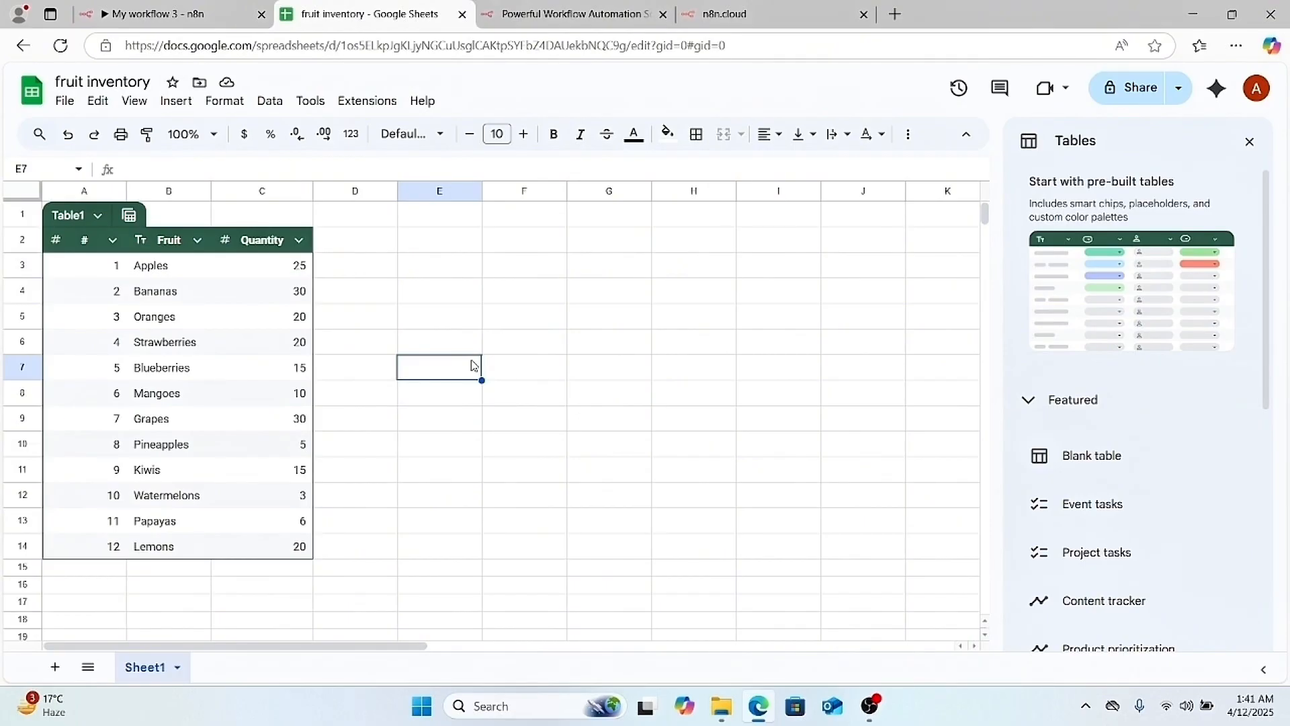
{"action": "left_click", "coordinate": [187, 20]}
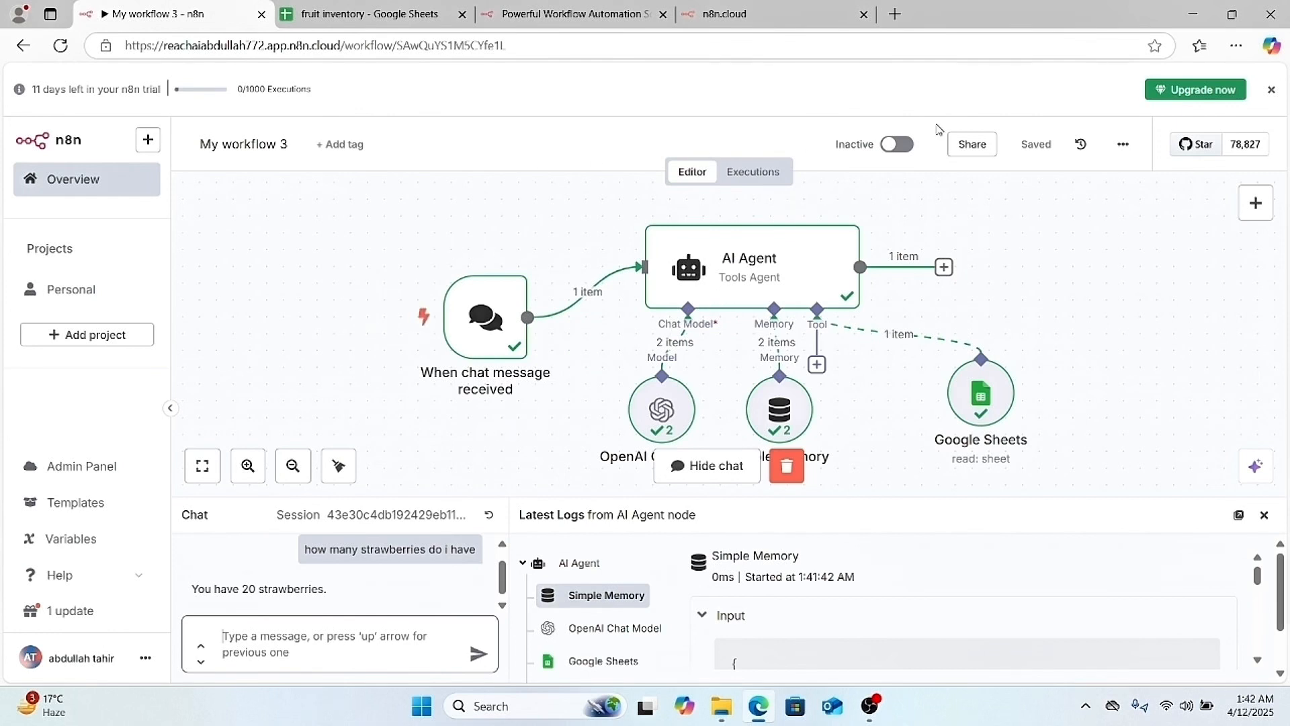
{"action": "left_click", "coordinate": [1030, 144]}
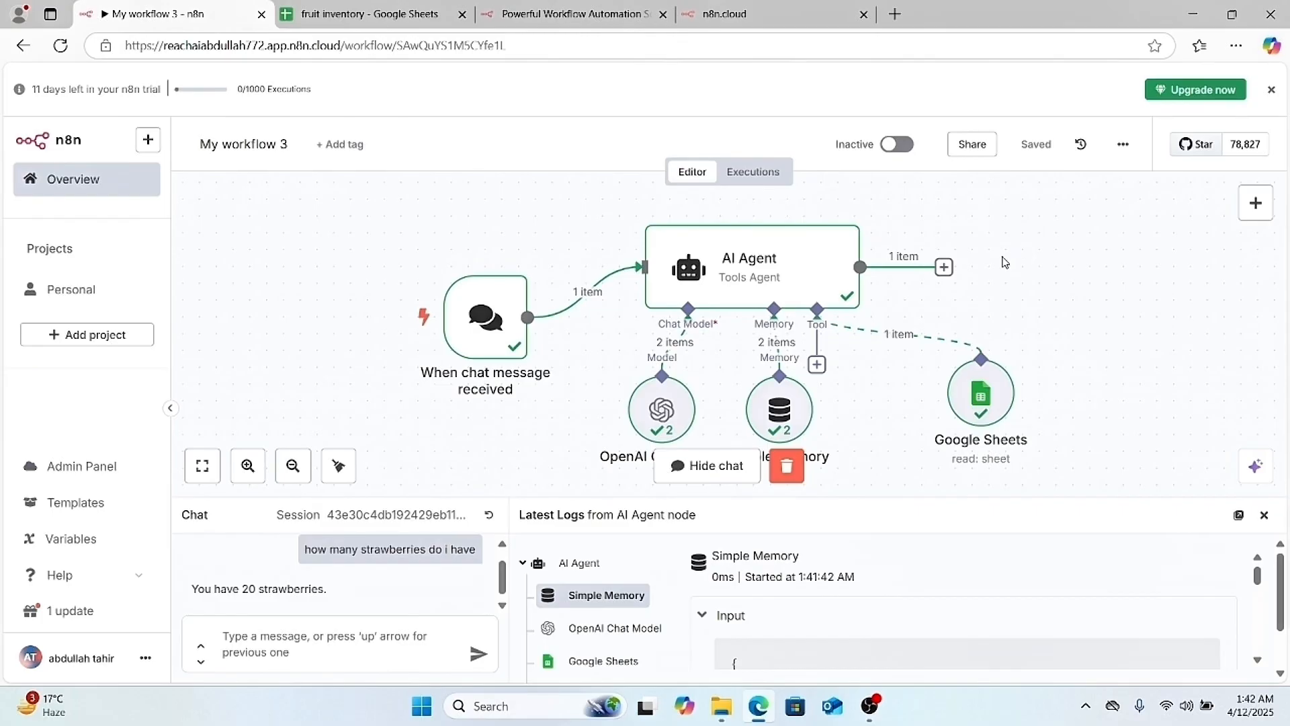
{"action": "left_click", "coordinate": [943, 268]}
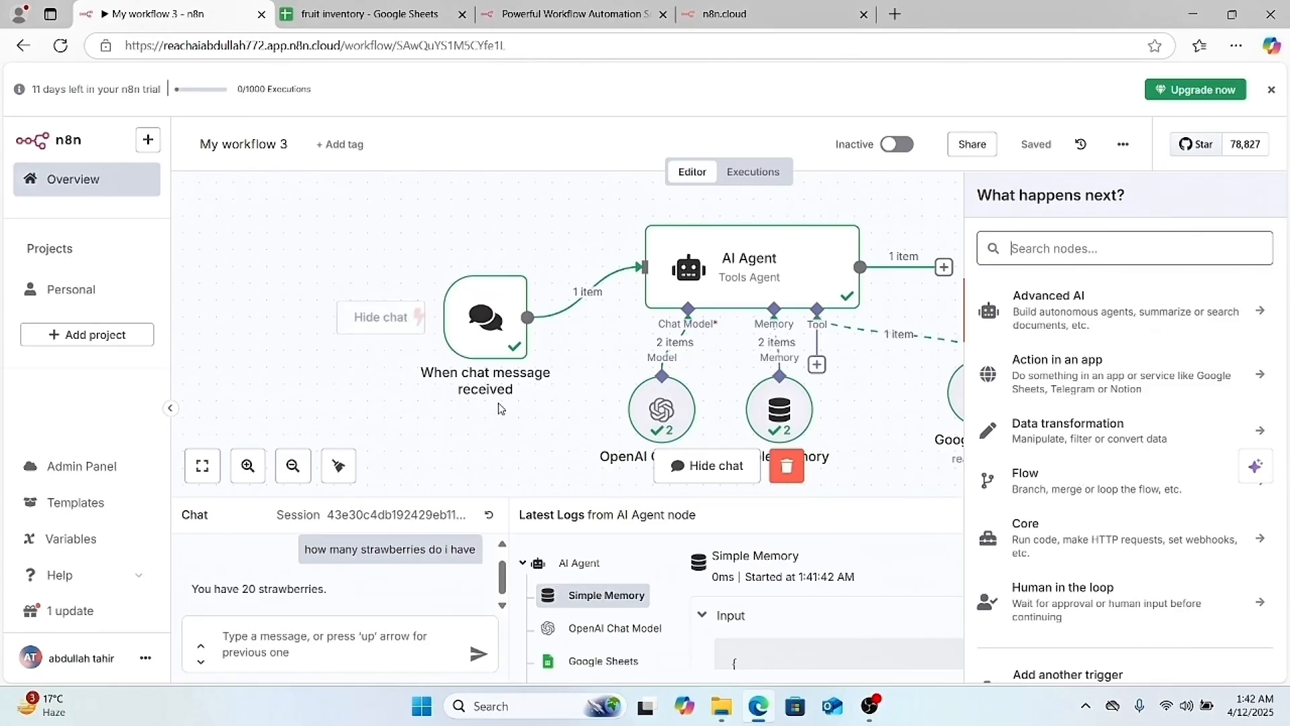
{"action": "left_click", "coordinate": [302, 369]}
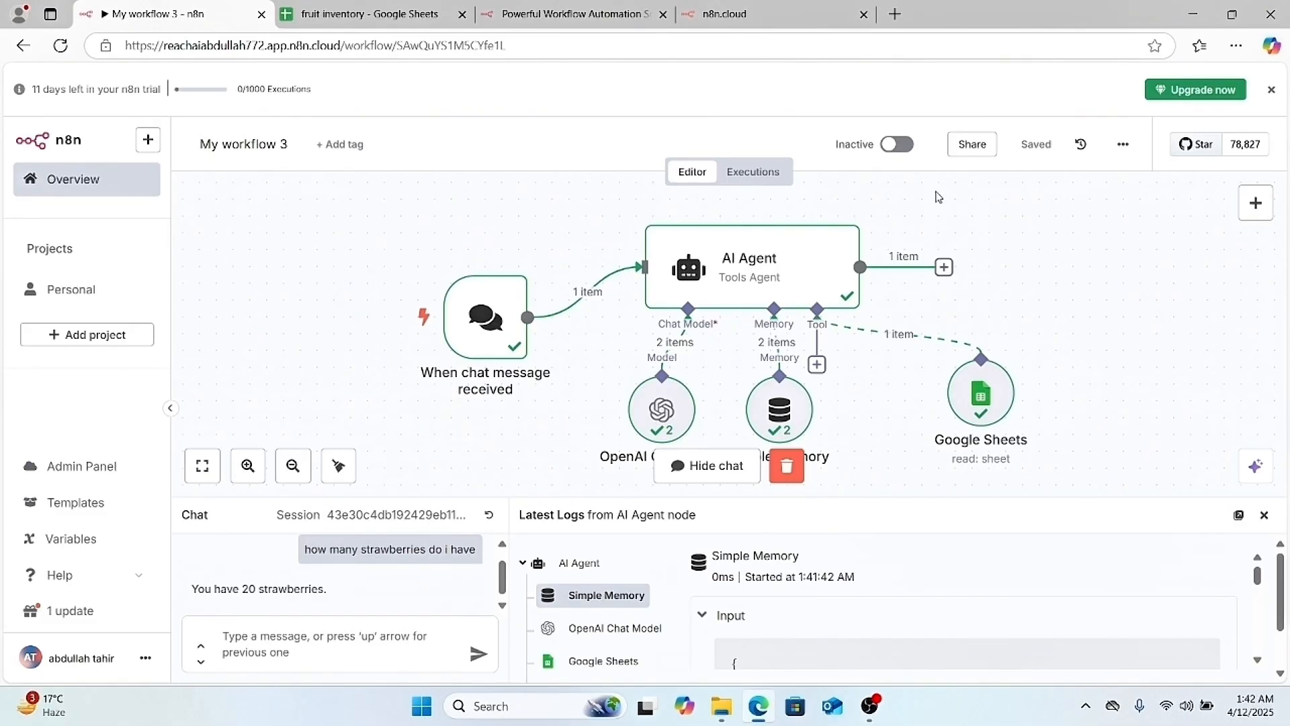
- Activate My workflow 3, opt out of seeing the activation message again, and dismiss the OpenAI credits notice
{"action": "left_click", "coordinate": [898, 144]}
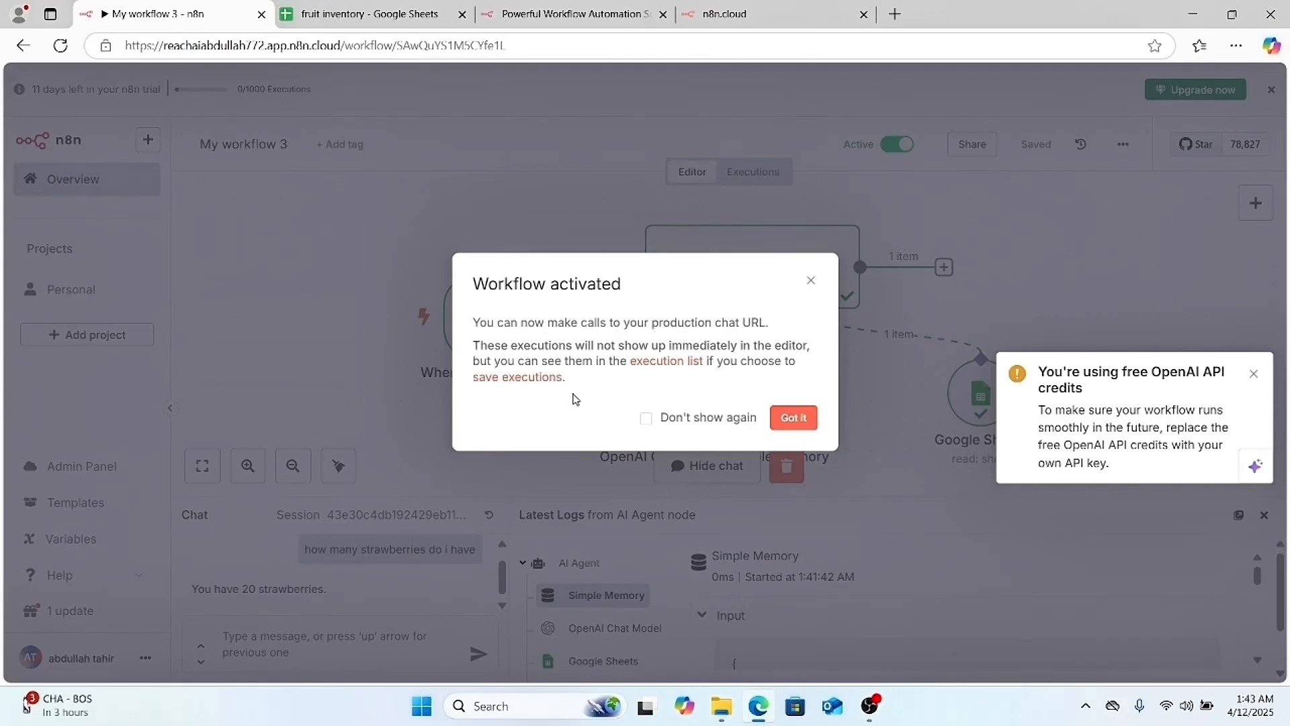
{"action": "left_click", "coordinate": [645, 418]}
{"action": "left_click", "coordinate": [791, 420]}
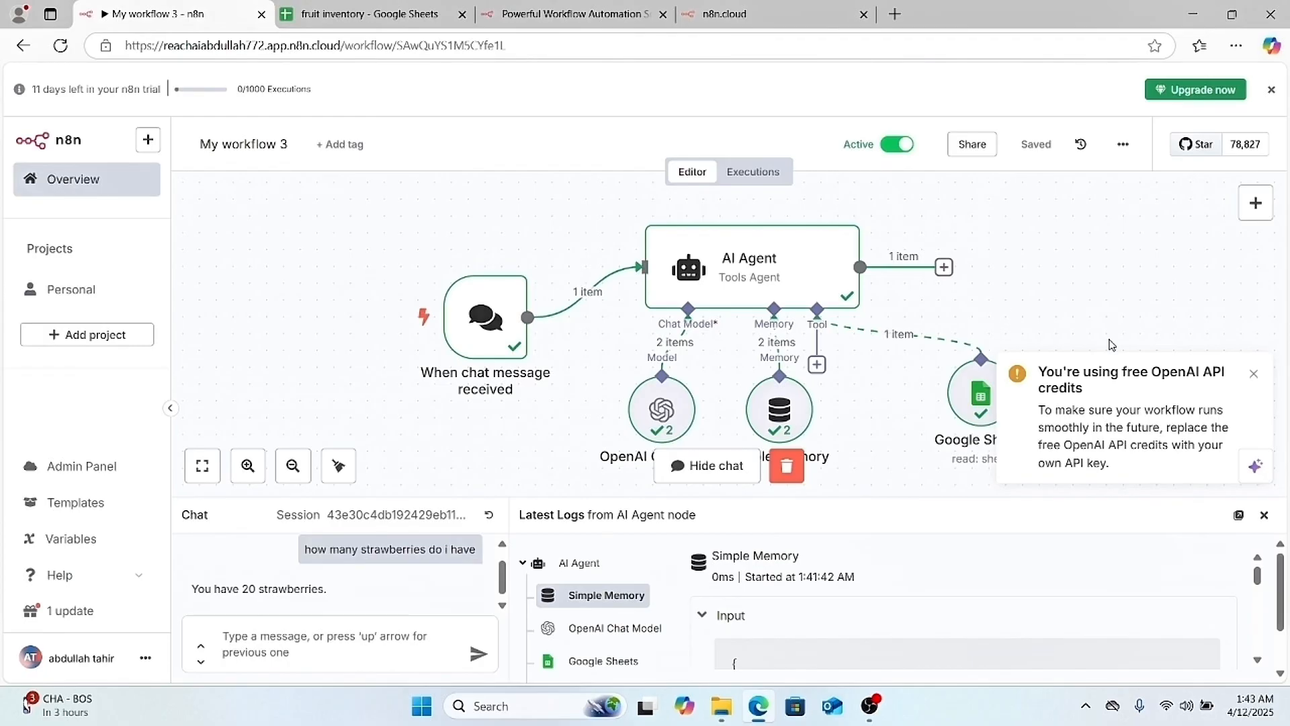
{"action": "left_click", "coordinate": [1253, 376]}
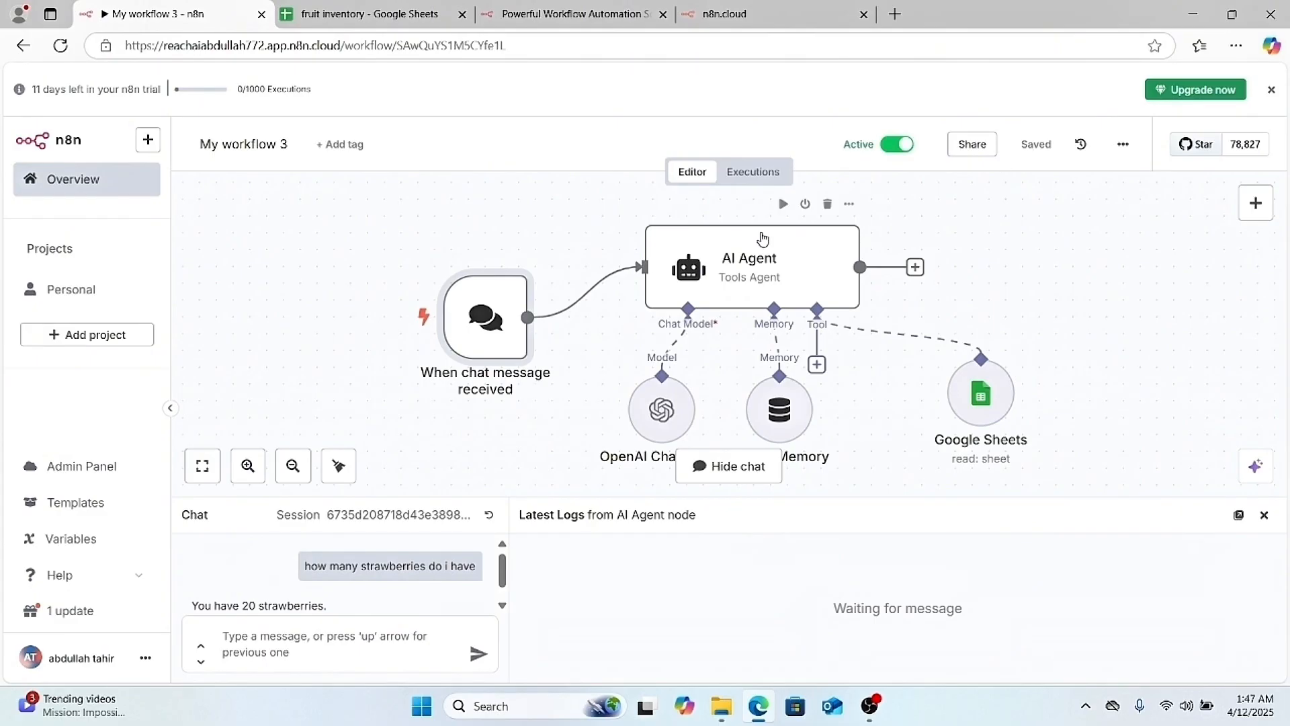
- Open the parameters of the "When chat message received" node and copy its public Chat URL
{"action": "mouse_move", "coordinate": [505, 327]}
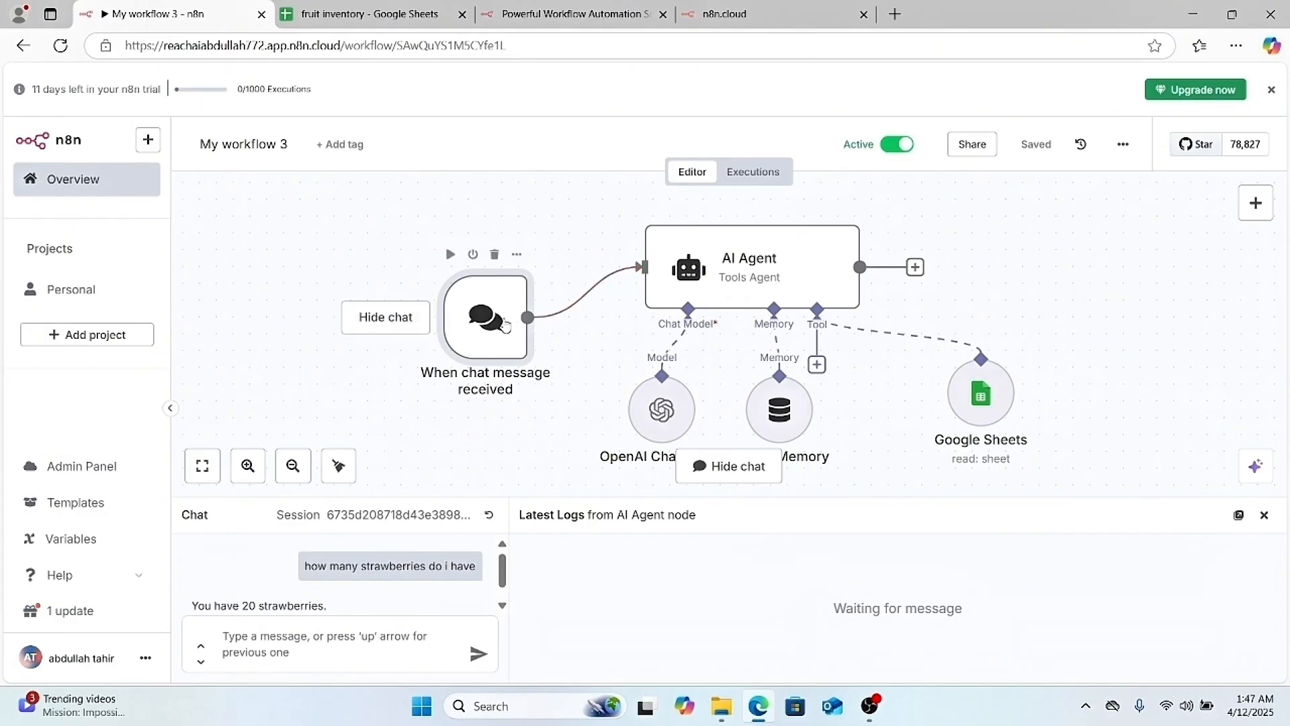
{"action": "double_click", "coordinate": [475, 344]}
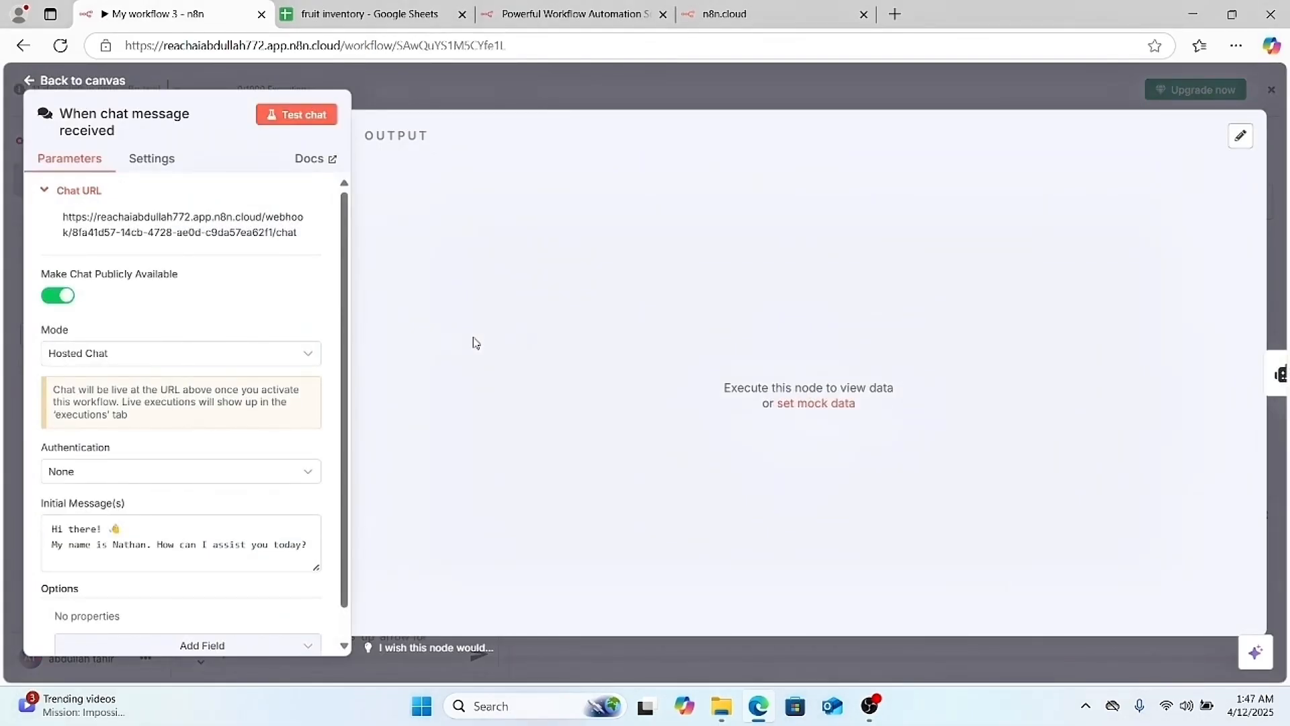
{"action": "left_click", "coordinate": [50, 299]}
{"action": "left_click", "coordinate": [58, 214]}
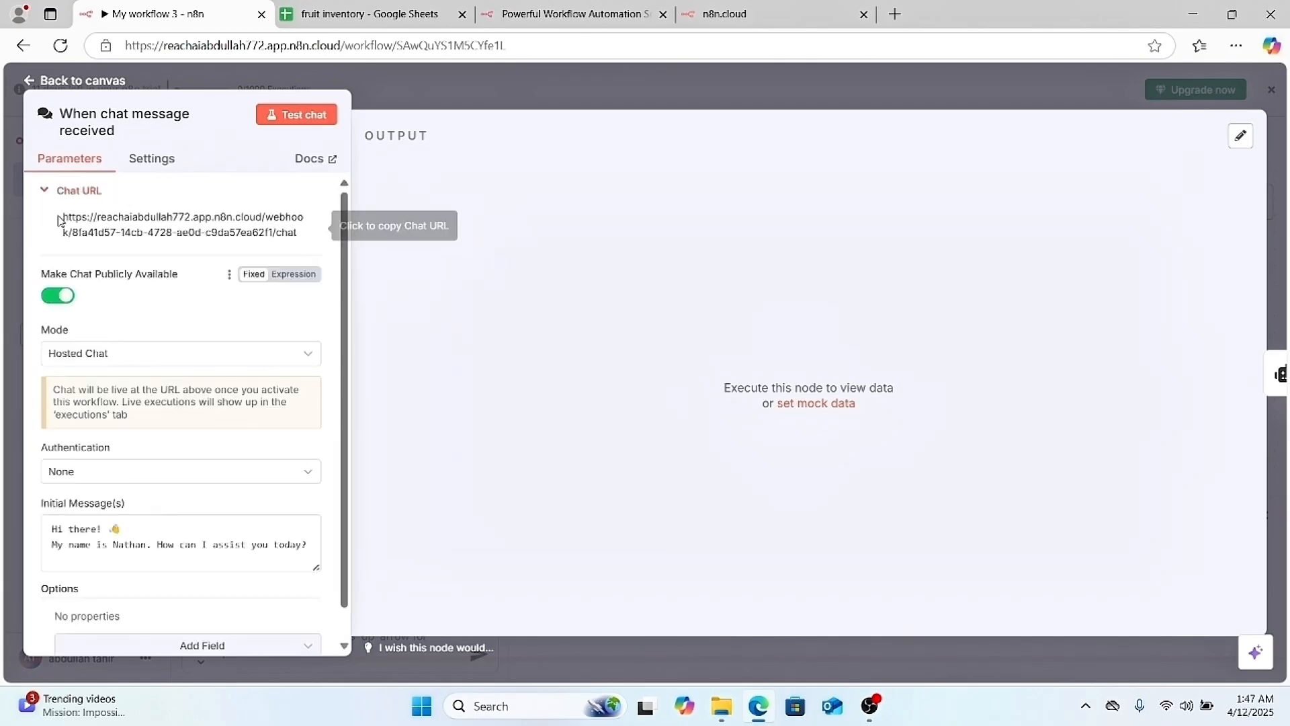
{"action": "left_click", "coordinate": [164, 232]}
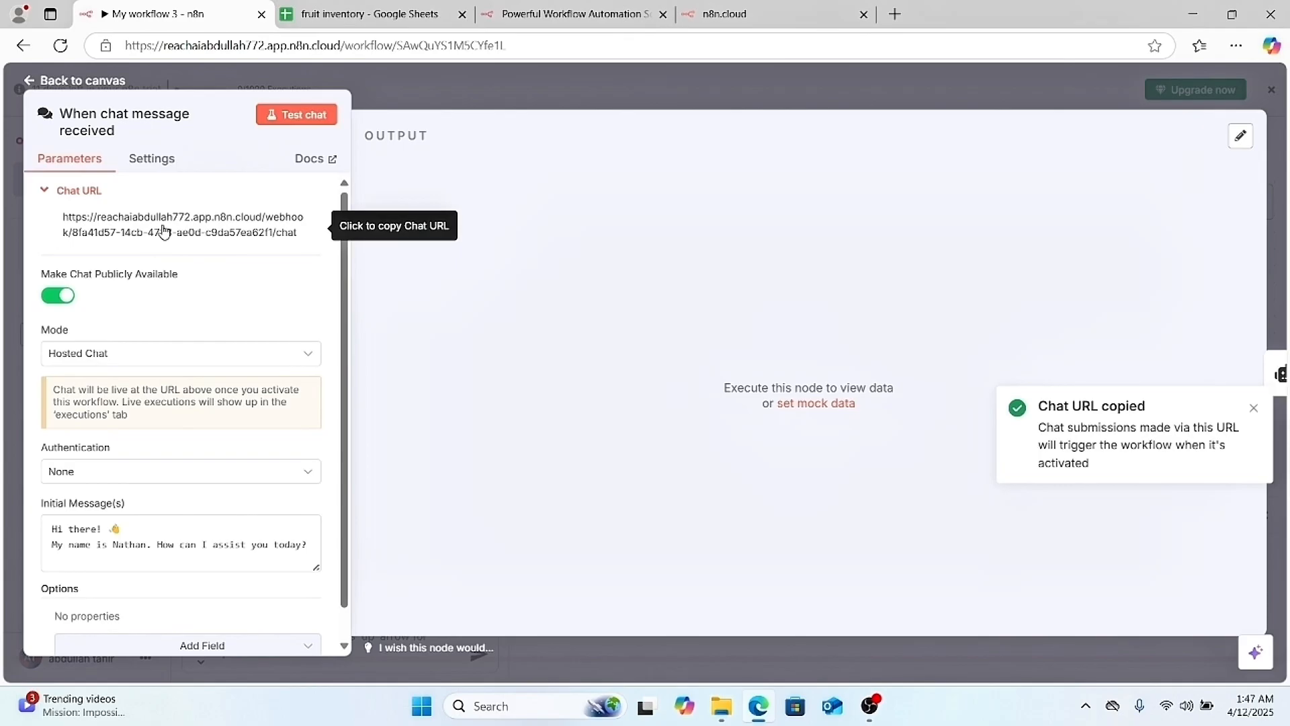
- Open the copied chat URL in a new browser tab to preview the hosted chat page, then close that tab
{"action": "left_click", "coordinate": [893, 16]}
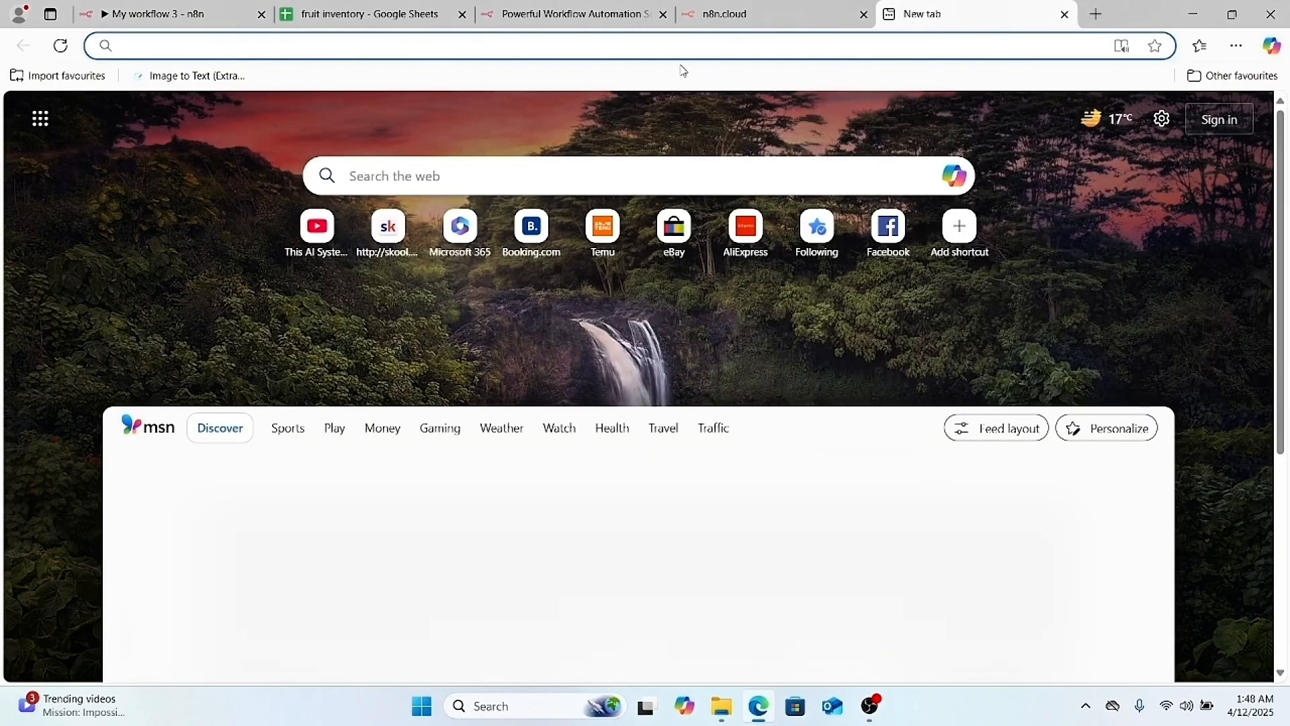
{"action": "left_click", "coordinate": [592, 47]}
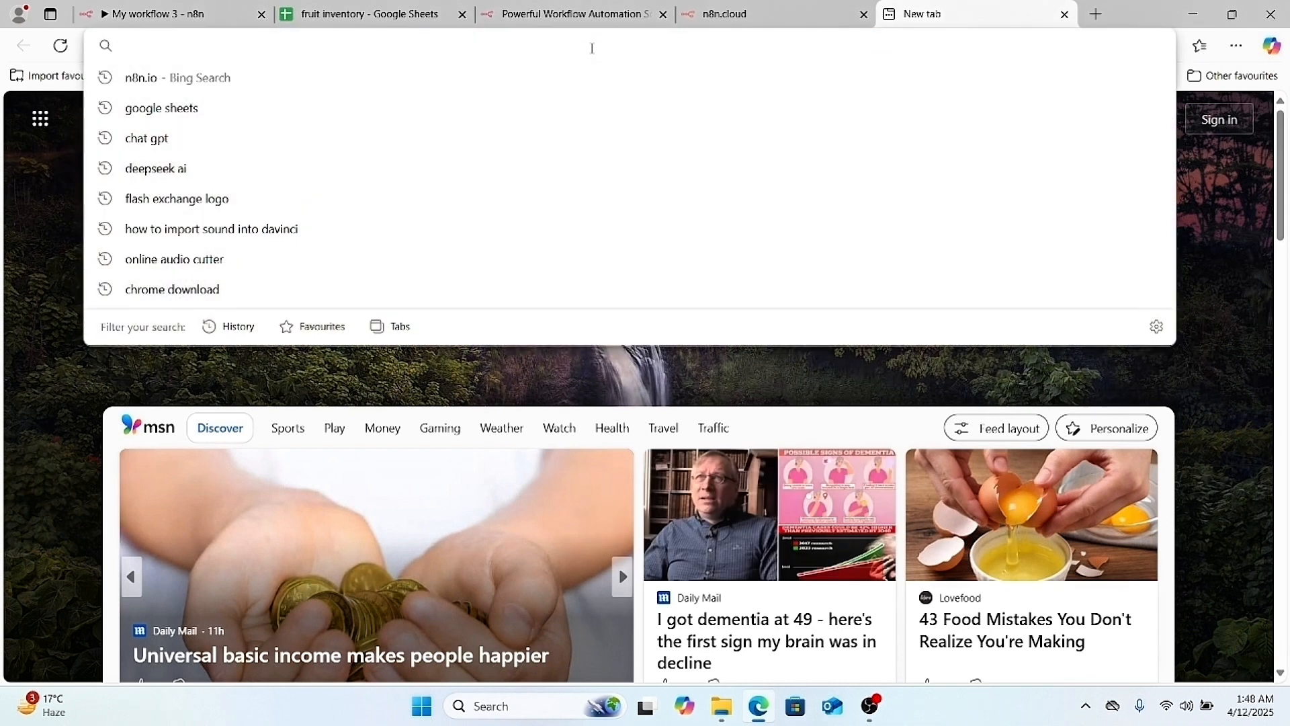
{"action": "key", "text": "ctrl+v"}
{"action": "key", "text": "Return"}
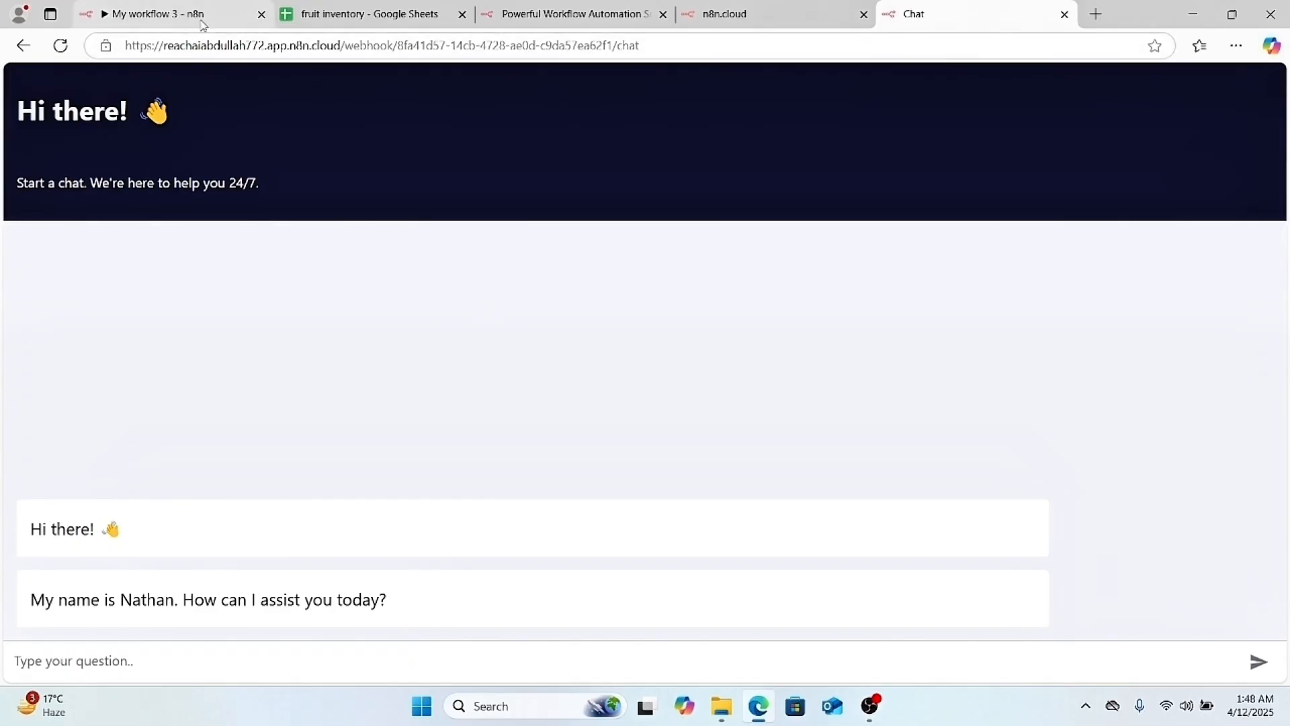
{"action": "left_click", "coordinate": [1064, 14]}
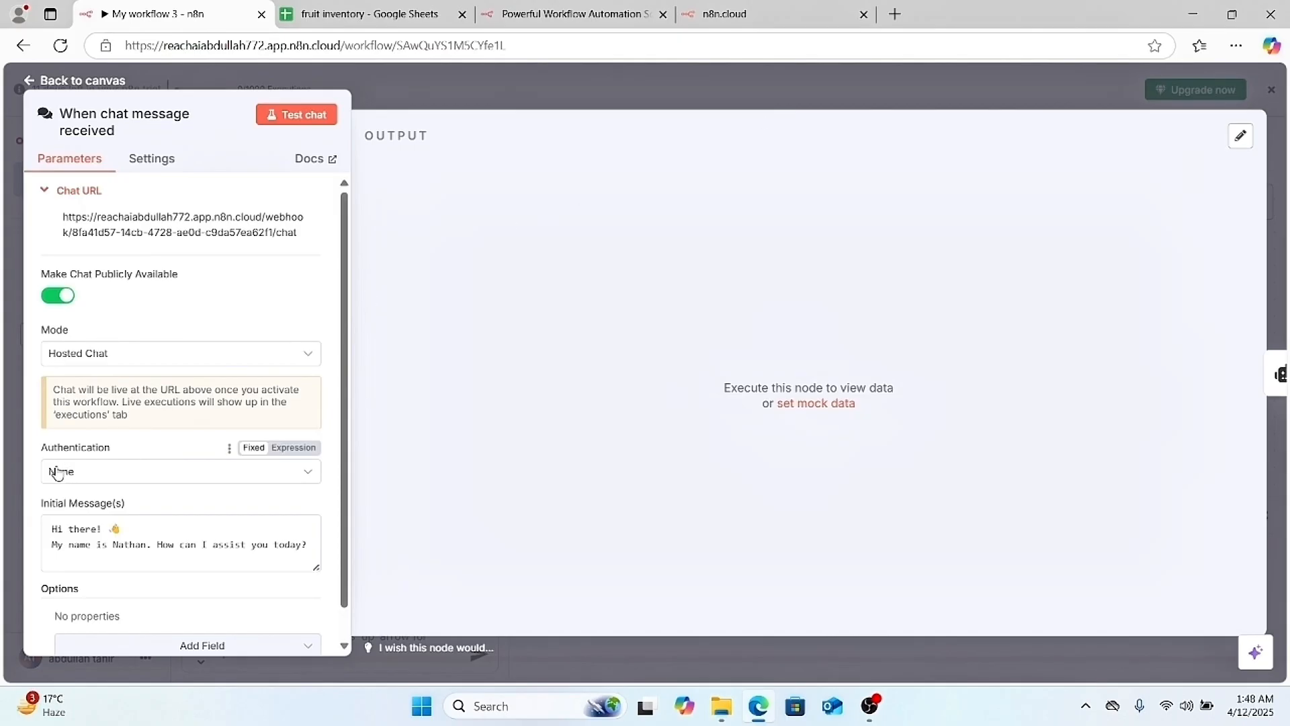
- Replace the assistant's name in the chat trigger's initial message with "fruit inventory"
{"action": "left_click", "coordinate": [147, 546]}
{"action": "key", "text": "BackSpace"}
{"action": "key", "text": "BackSpace"}
{"action": "key", "text": "BackSpace"}
{"action": "key", "text": "BackSpace"}
{"action": "key", "text": "BackSpace"}
{"action": "key", "text": "BackSpace"}
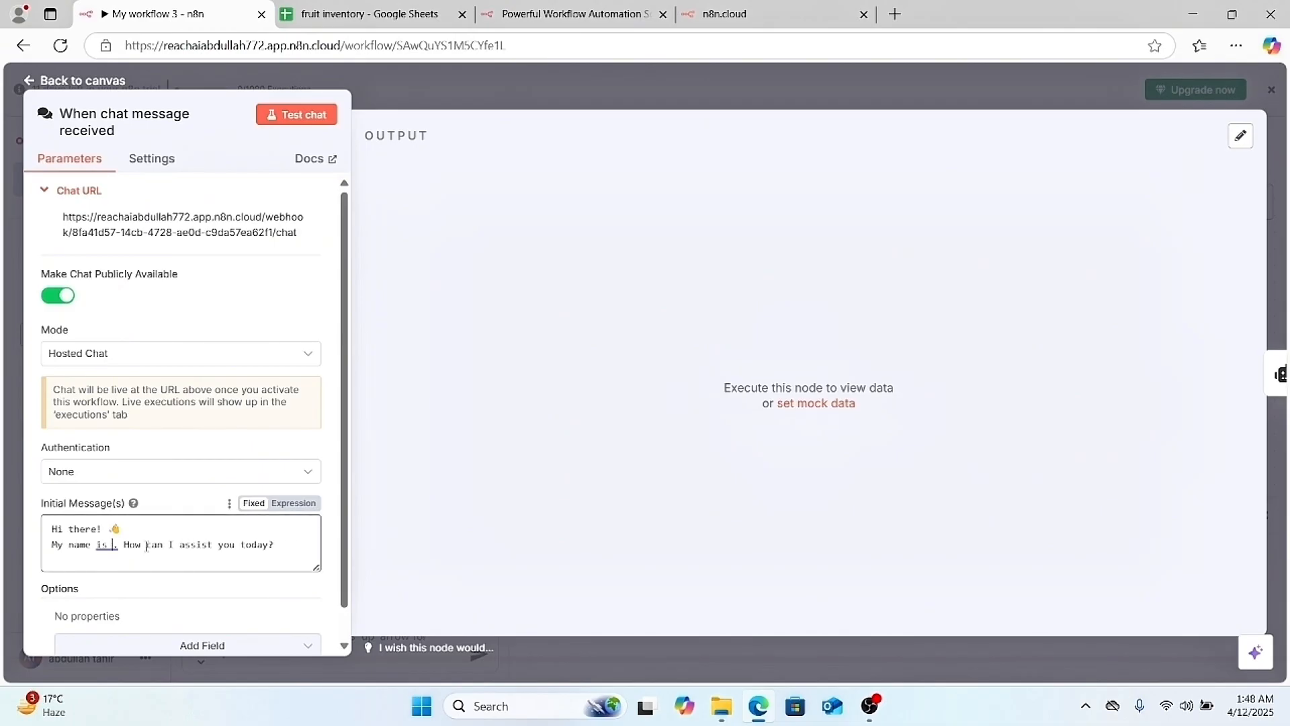
{"action": "type", "text": "fruit "}
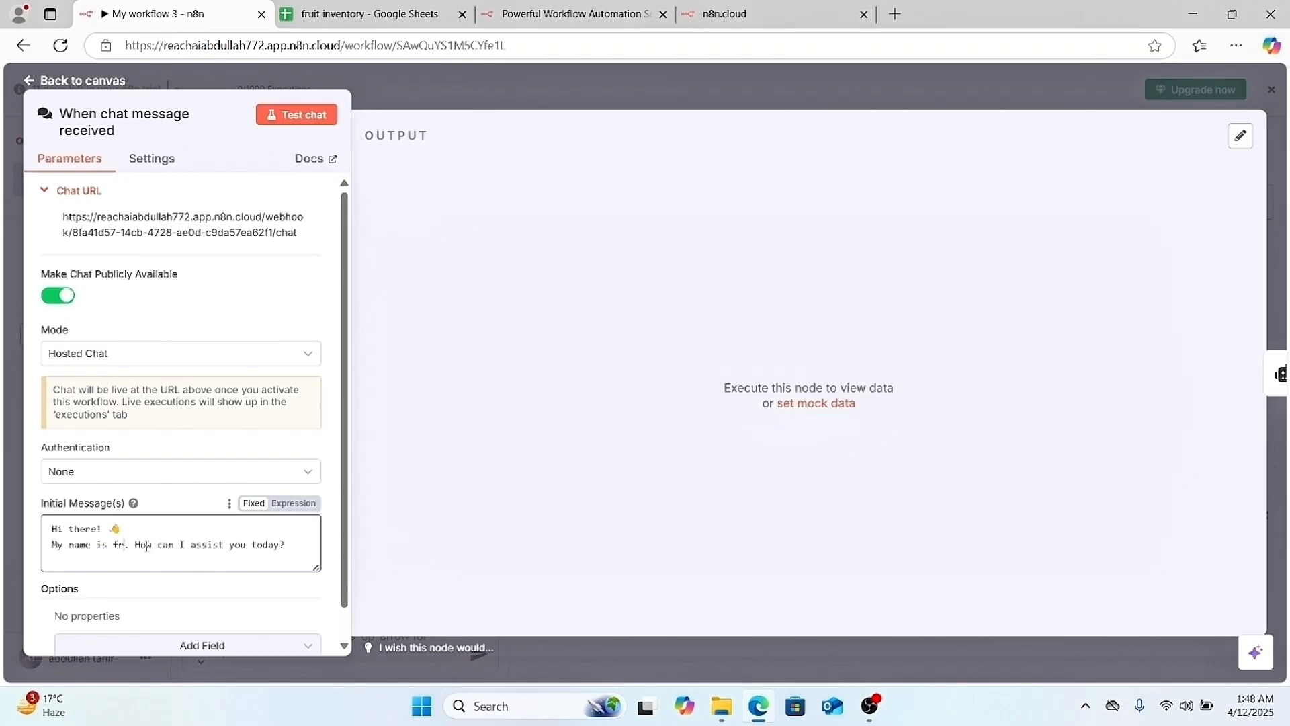
{"action": "type", "text": "invent"}
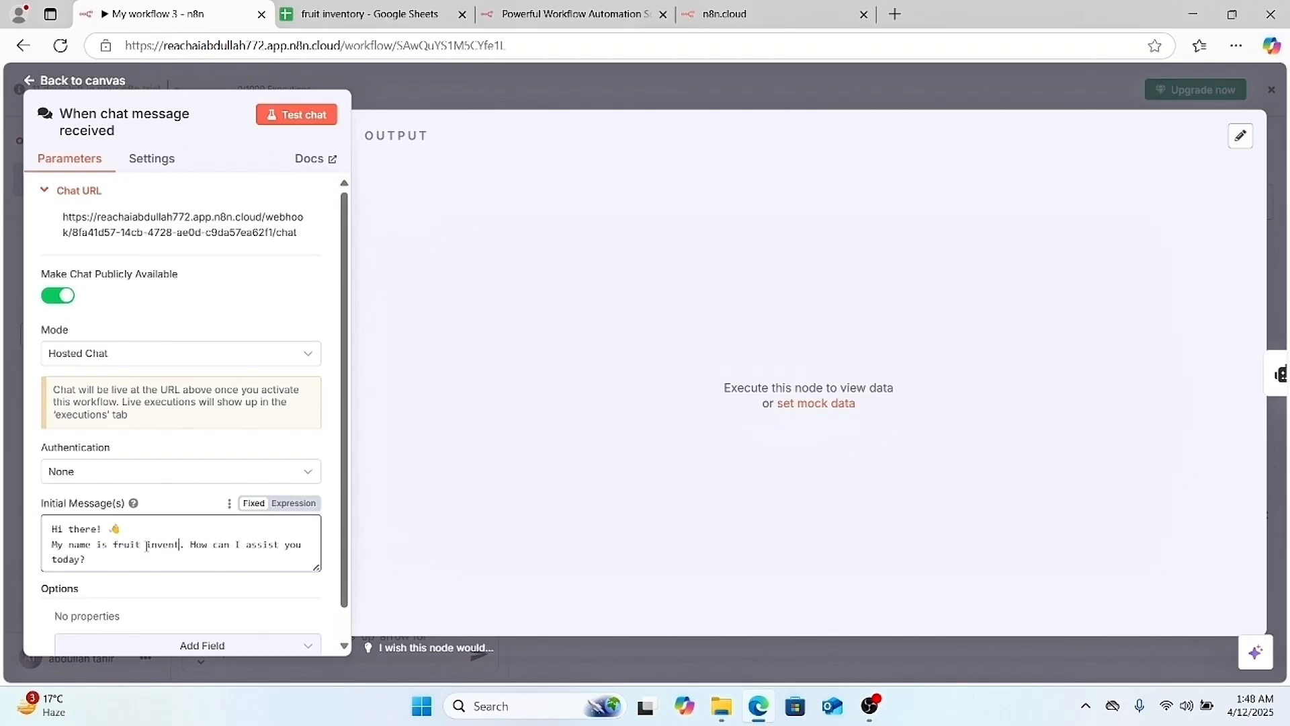
{"action": "type", "text": "ory"}
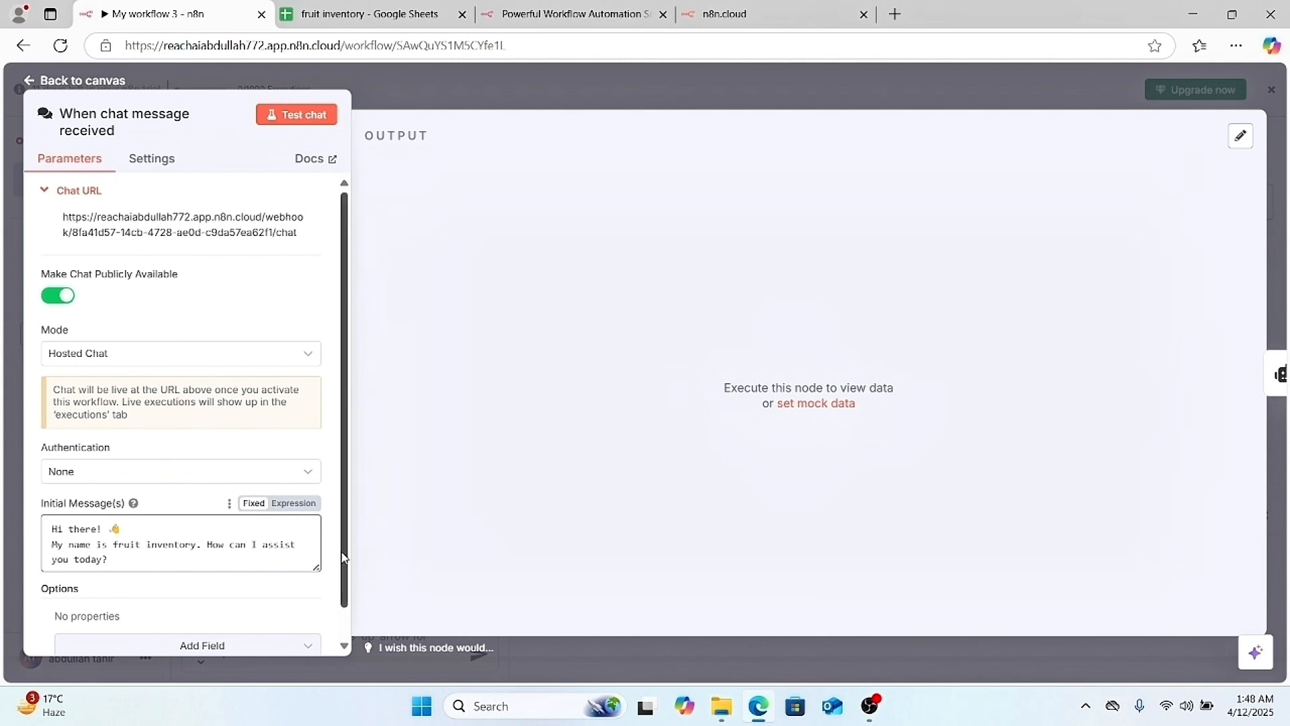
{"action": "left_click_drag", "start_coordinate": [344, 568], "coordinate": [349, 598]}
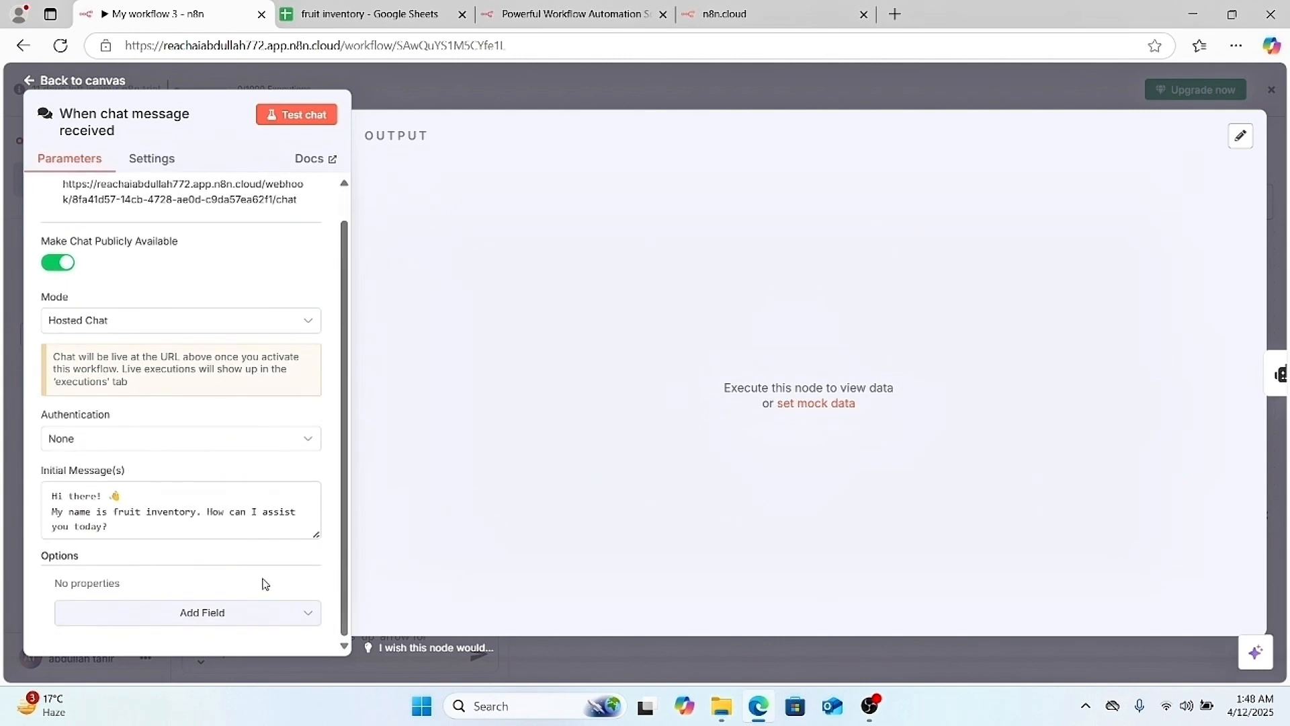
- Save My workflow 3 with the edited greeting and copy the public Chat URL from the "When chat message received" node
{"action": "left_click", "coordinate": [53, 81]}
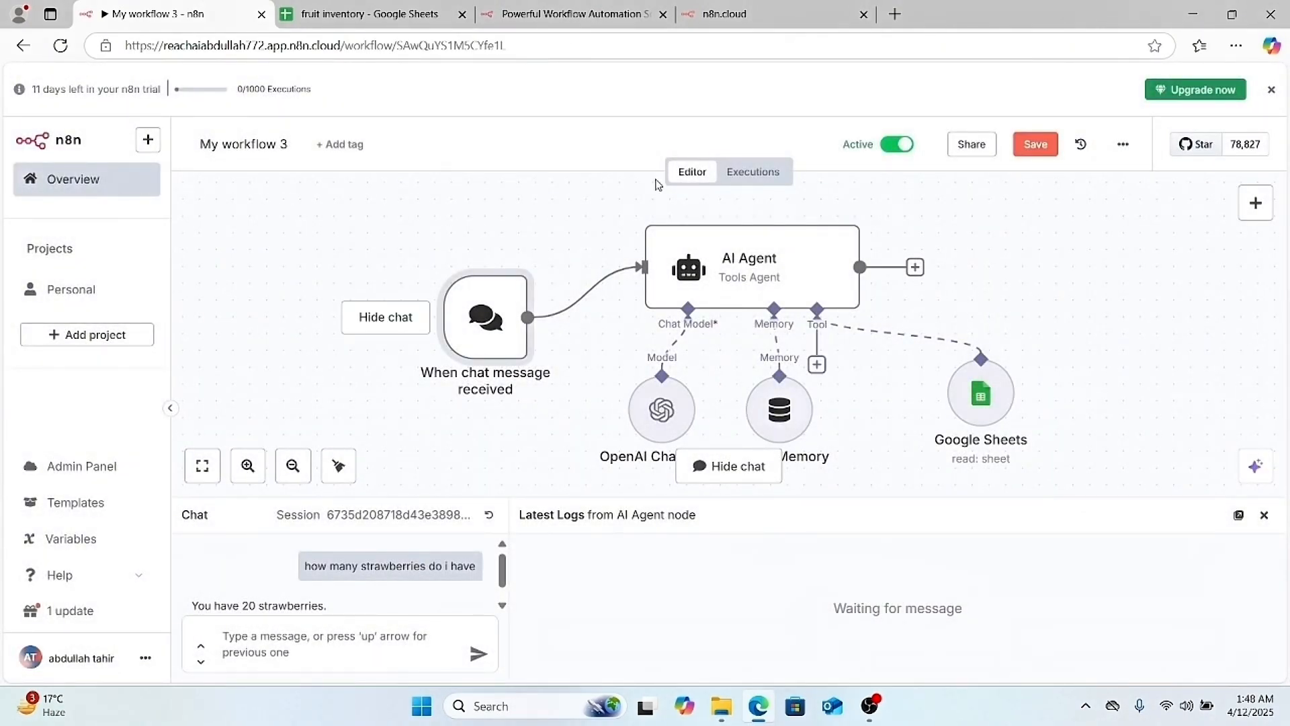
{"action": "left_click", "coordinate": [1029, 149]}
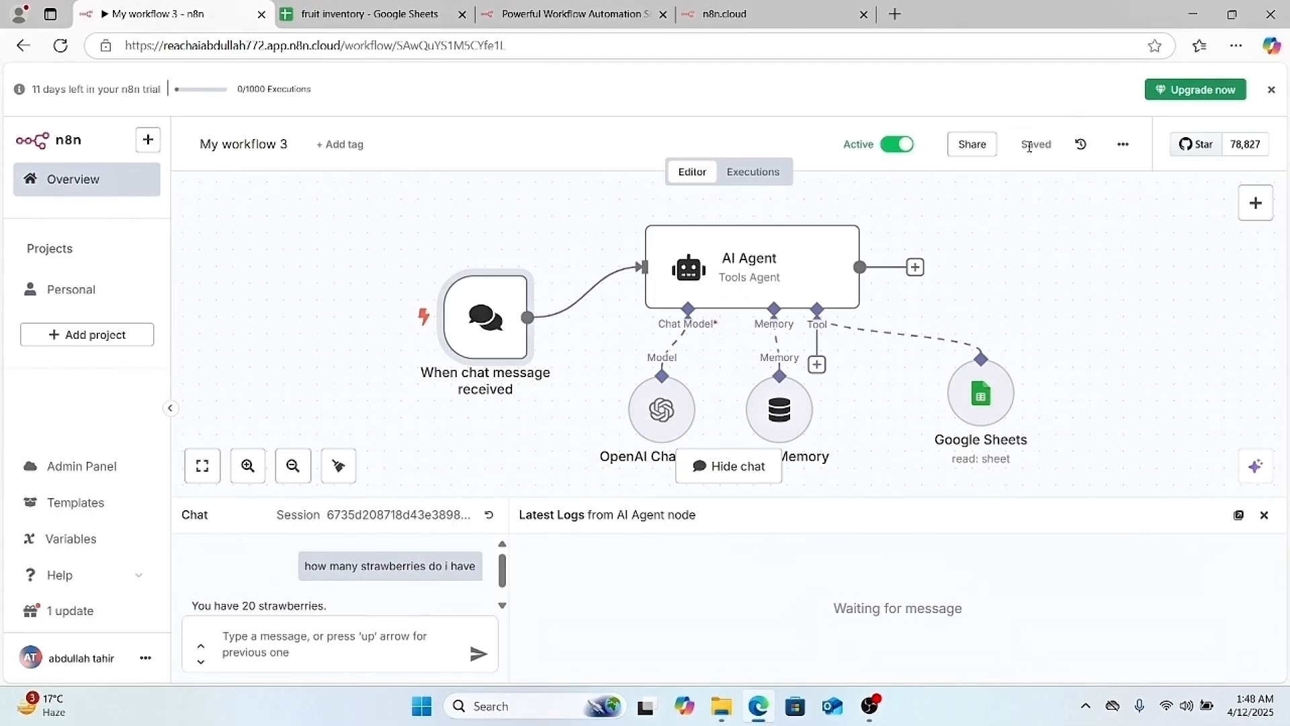
{"action": "mouse_move", "coordinate": [505, 304]}
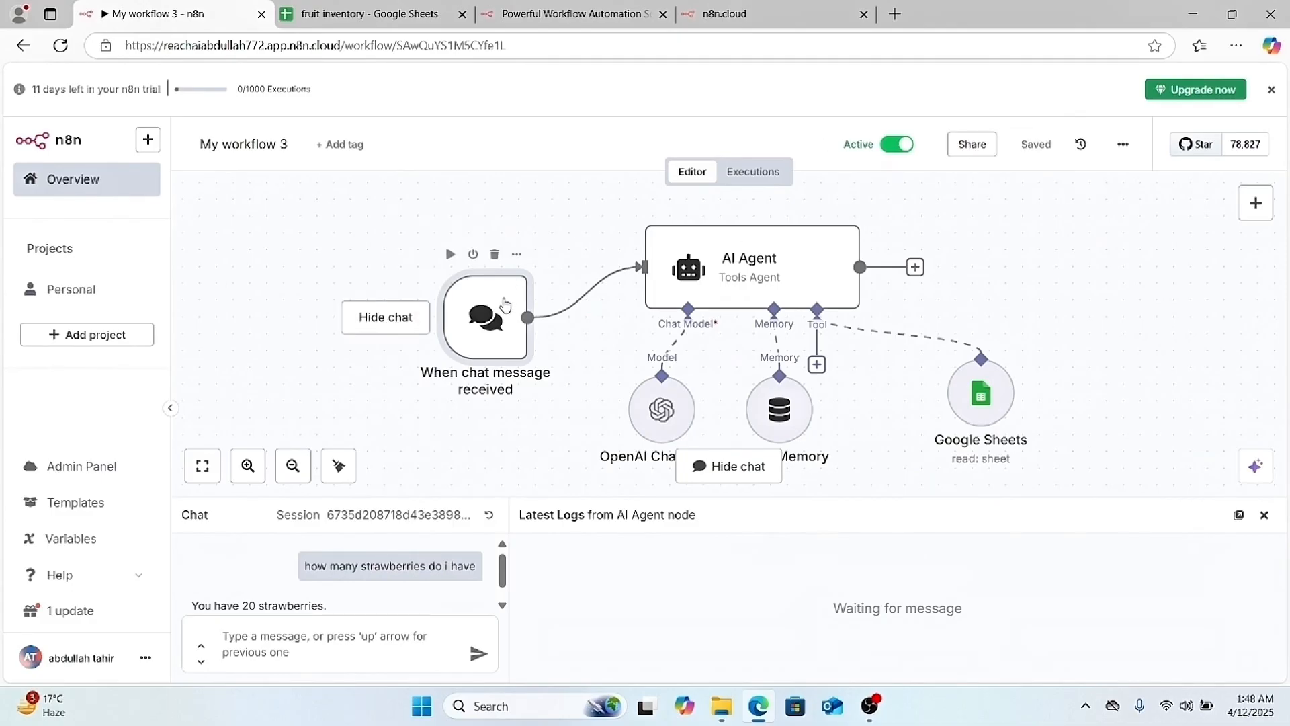
{"action": "double_click", "coordinate": [505, 303]}
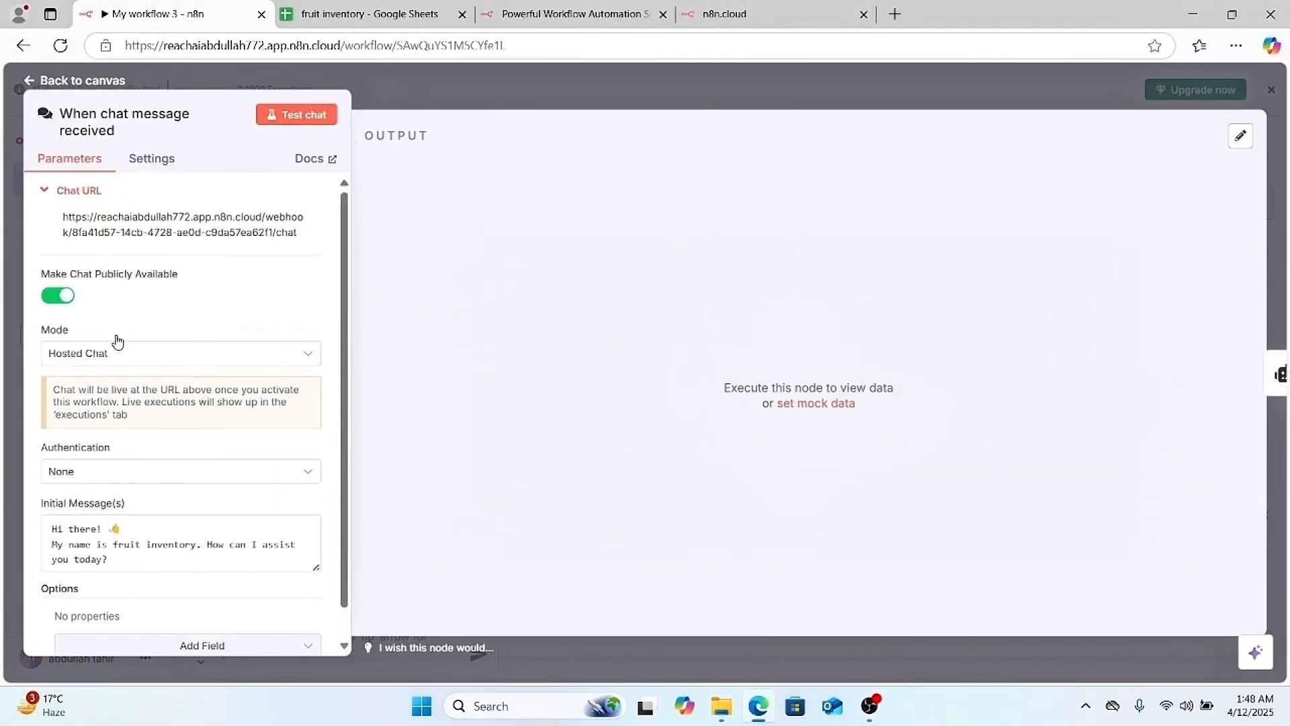
{"action": "left_click", "coordinate": [120, 236]}
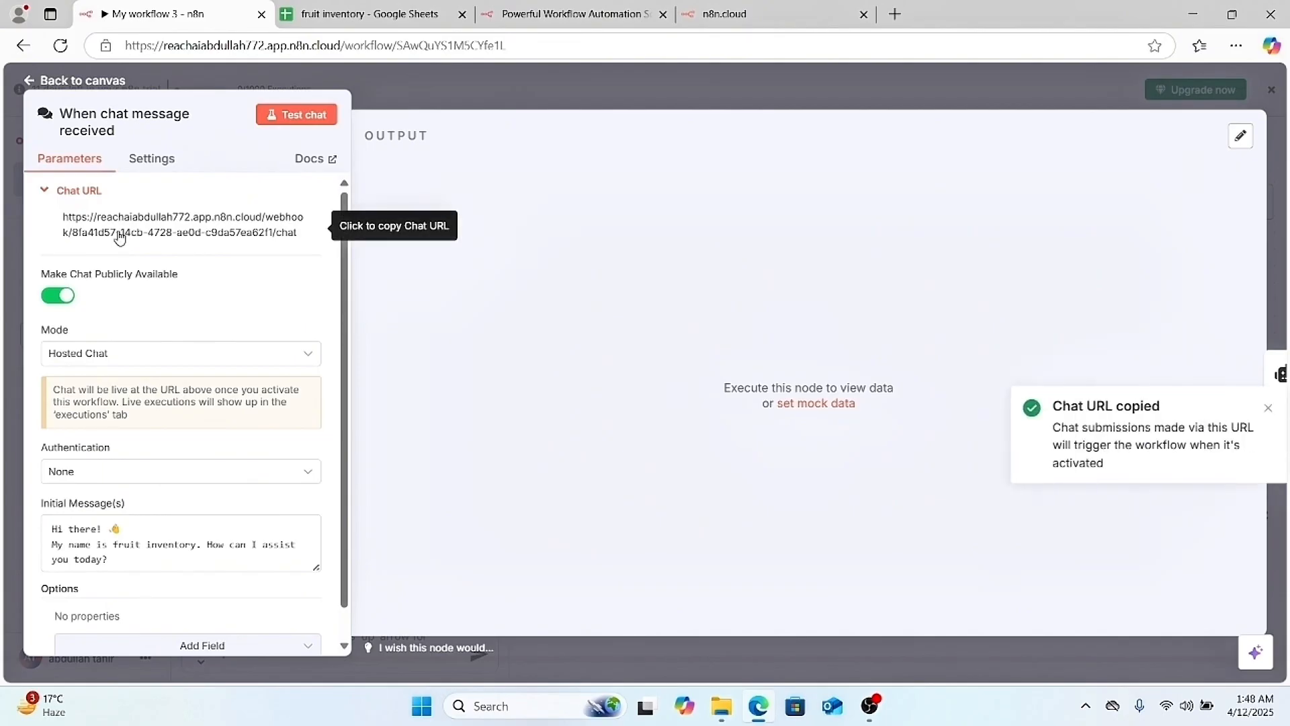
- Load the copied chat URL in a new browser tab to check the hosted chat's updated greeting
{"action": "left_click", "coordinate": [894, 15]}
{"action": "left_click", "coordinate": [811, 41]}
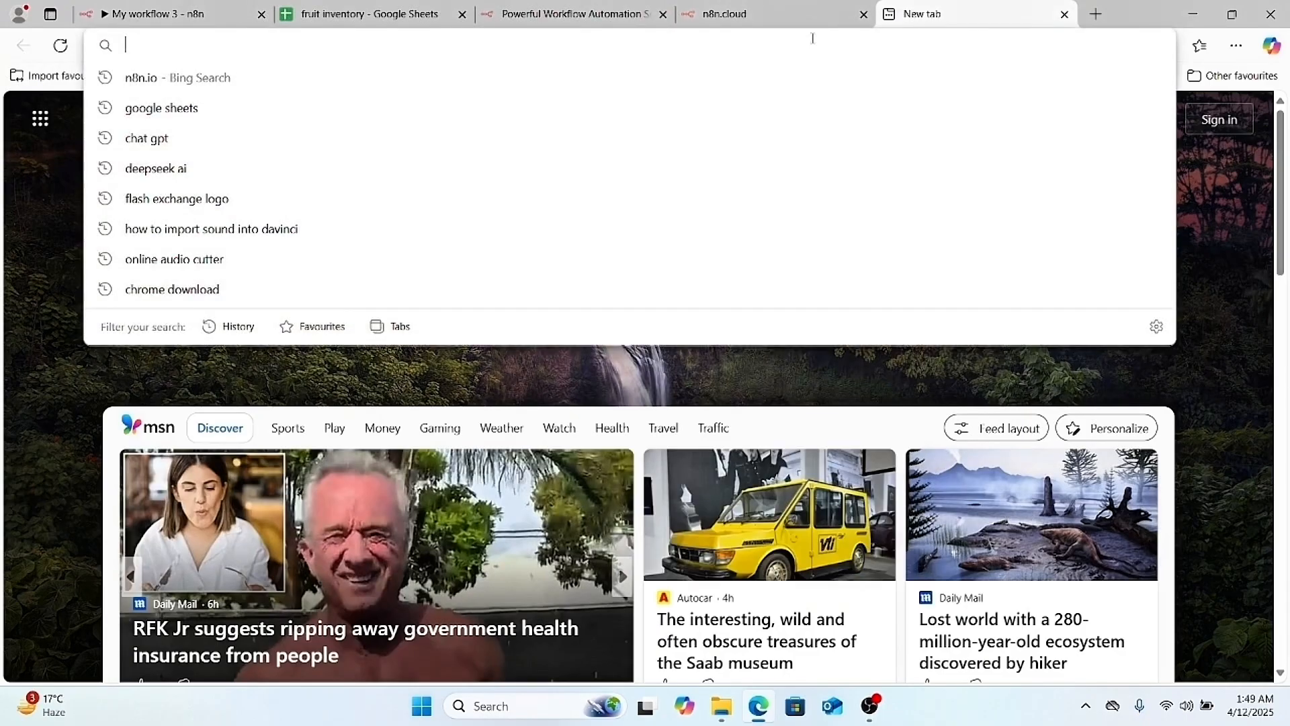
{"action": "key", "text": "ctrl+v"}
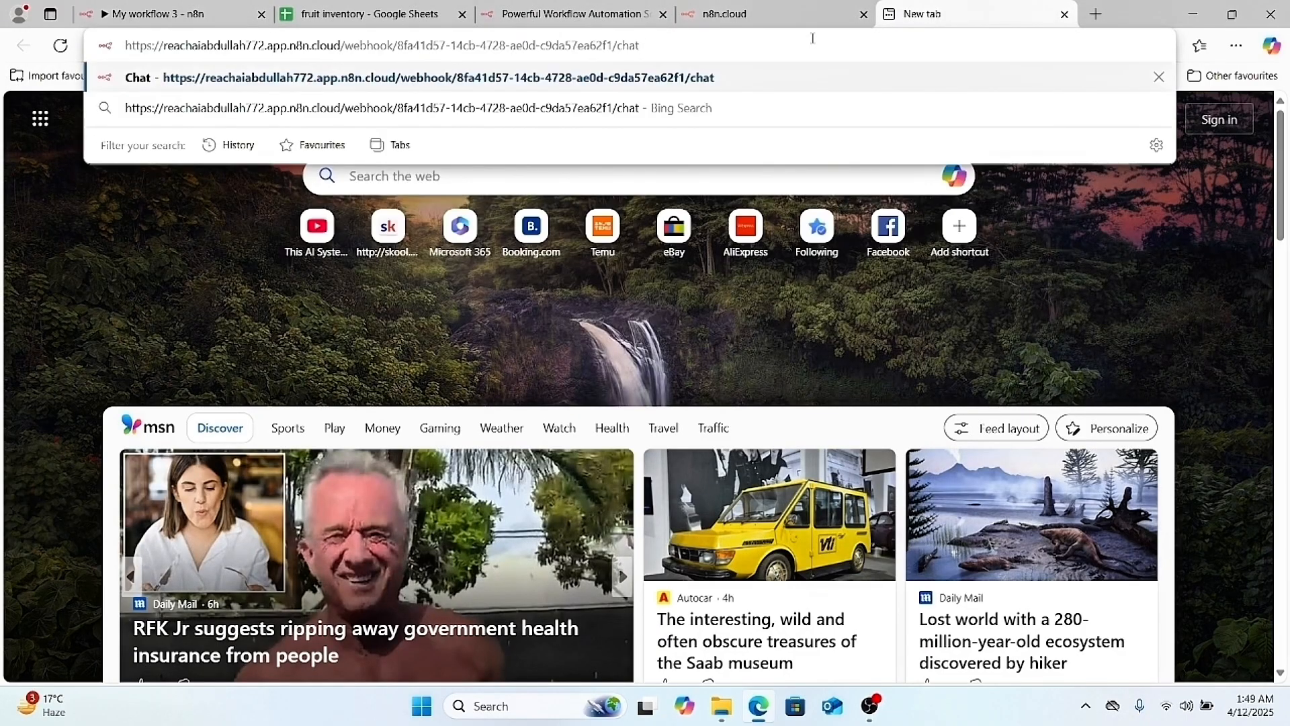
{"action": "key", "text": "Return"}
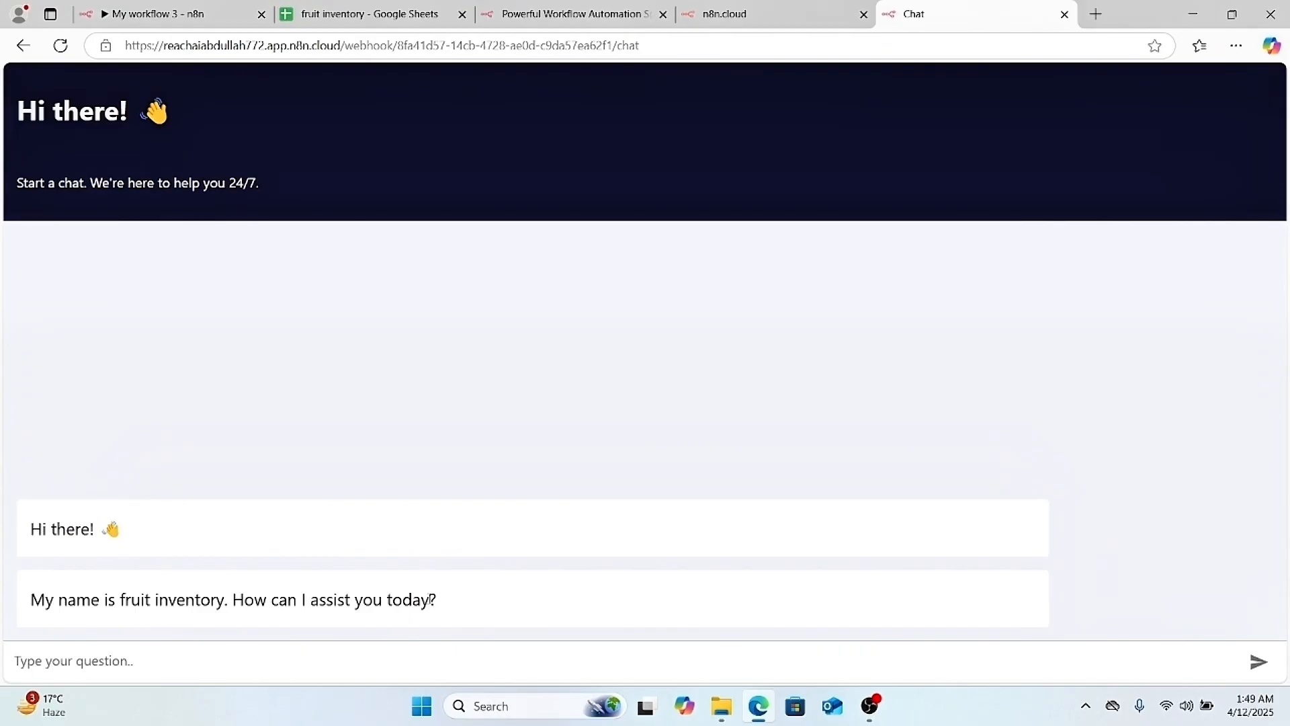
- Return to My workflow 3 in the browser and close the chat trigger's parameters to show the canvas
{"action": "left_click", "coordinate": [773, 18]}
{"action": "left_click", "coordinate": [642, 20]}
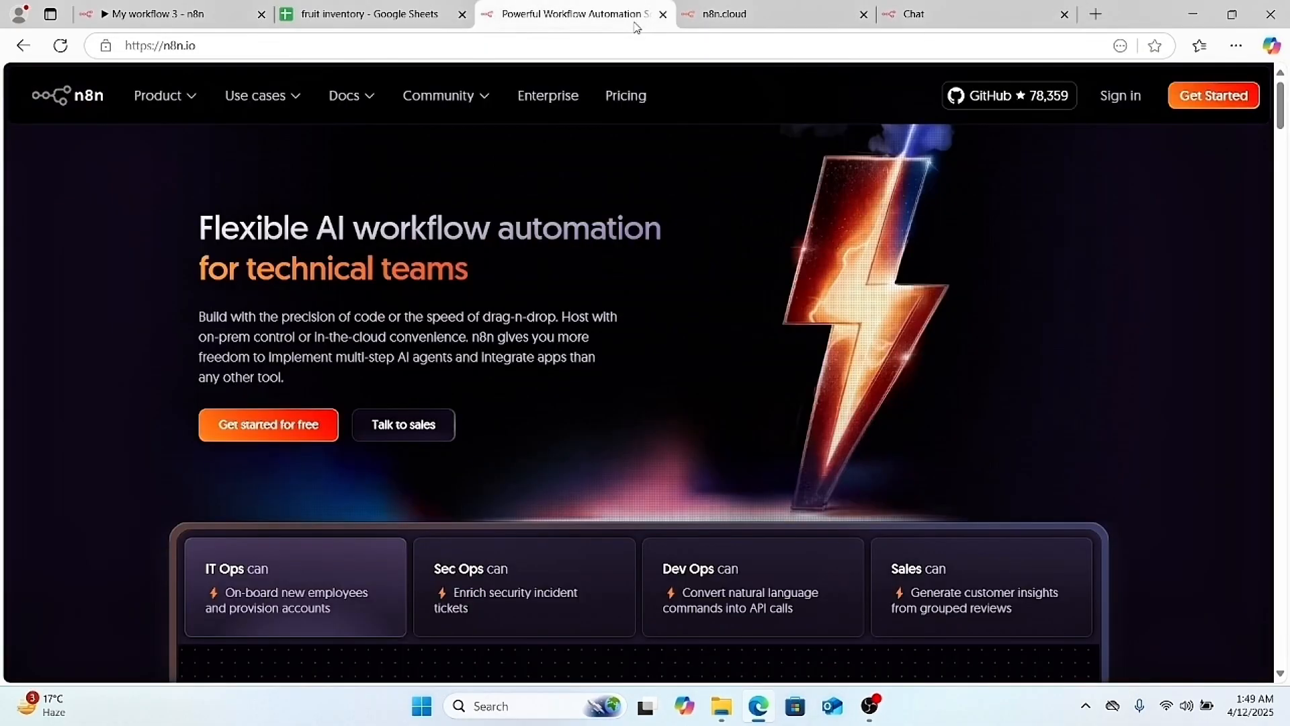
{"action": "left_click", "coordinate": [432, 20]}
{"action": "left_click", "coordinate": [181, 20]}
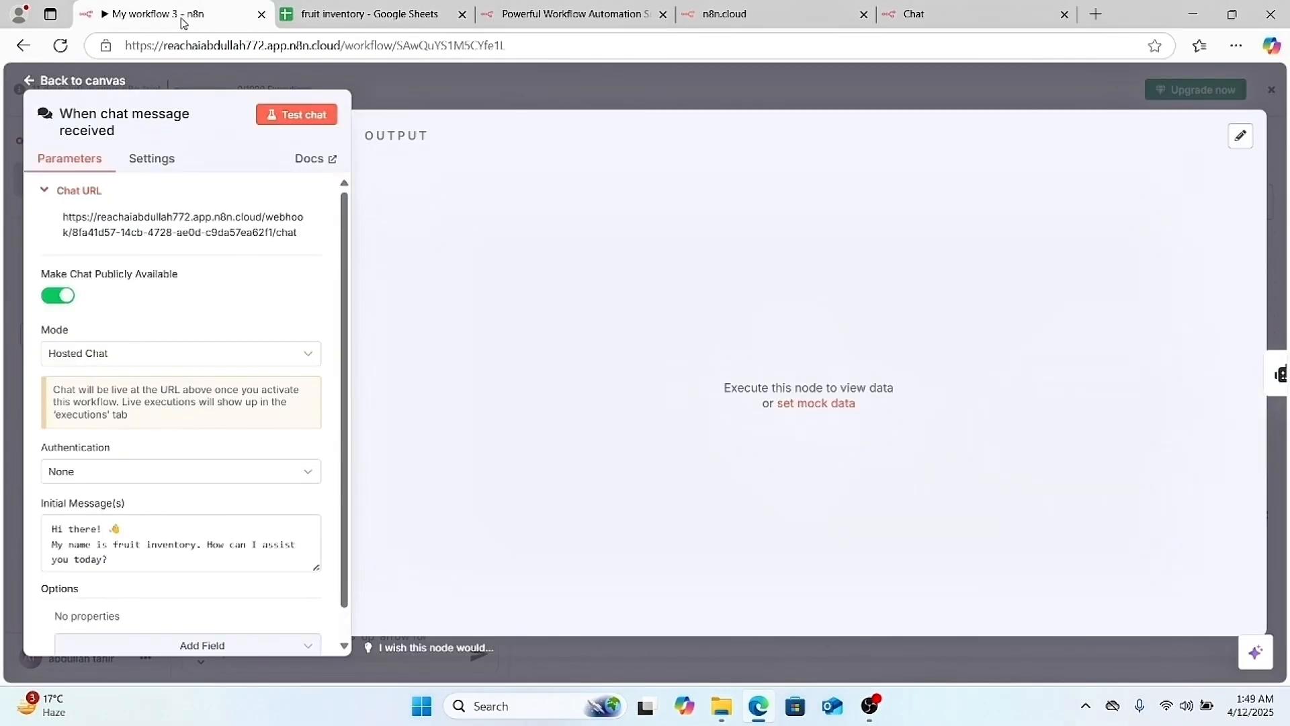
{"action": "left_click", "coordinate": [75, 81]}
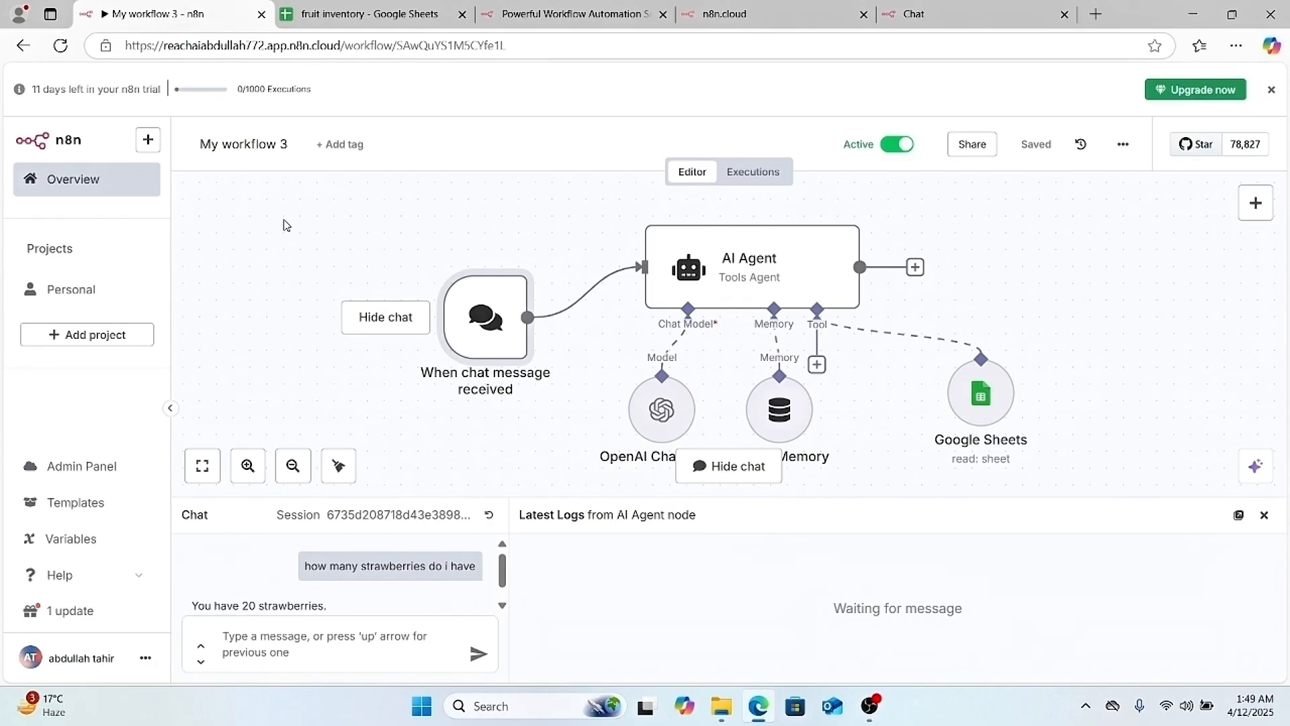
- Open "My workflow" from the workflow overview to examine its student attendance agent and tools, then return to the overview
{"action": "left_click", "coordinate": [111, 181]}
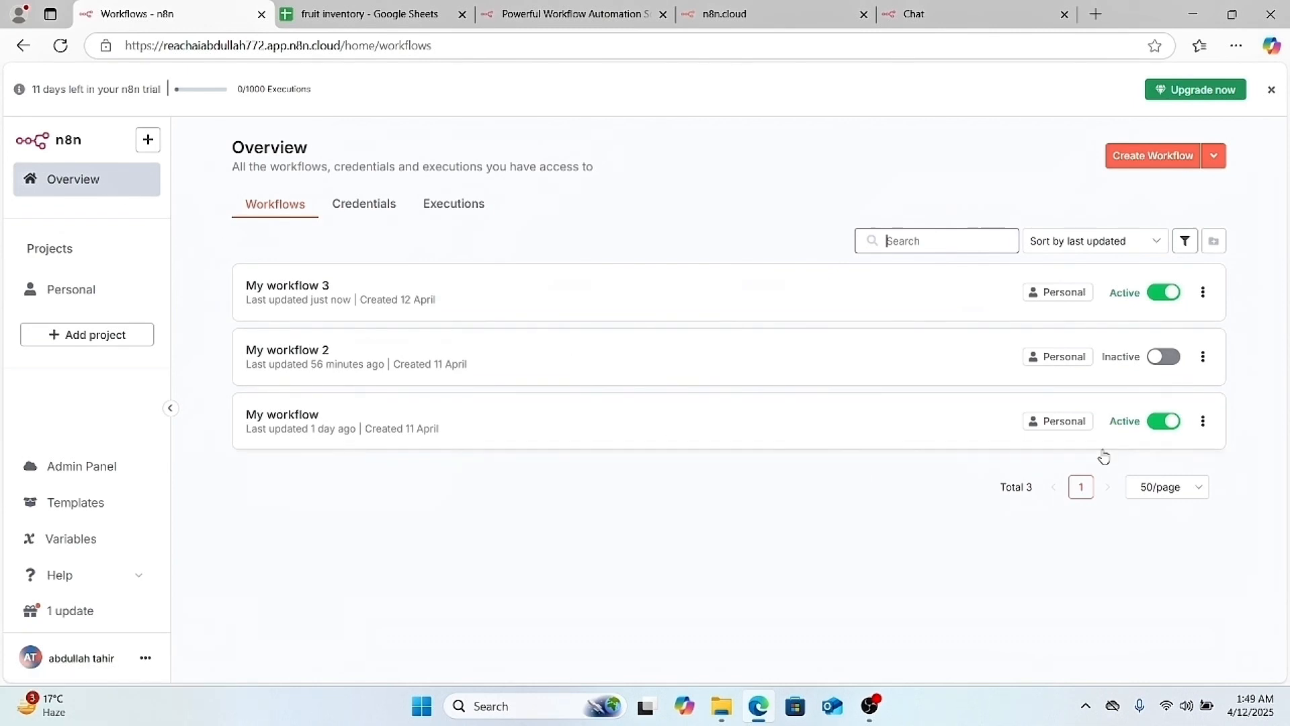
{"action": "left_click", "coordinate": [396, 428]}
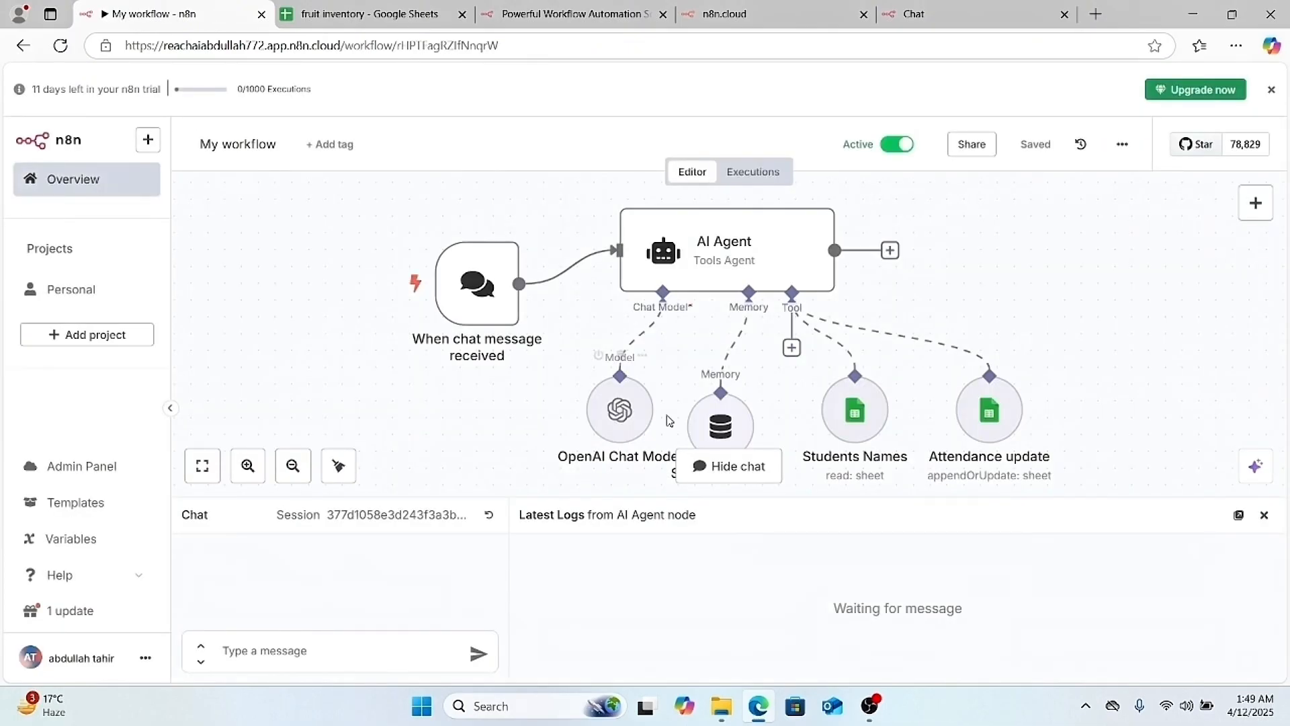
{"action": "mouse_move", "coordinate": [848, 430]}
{"action": "left_click", "coordinate": [106, 179]}
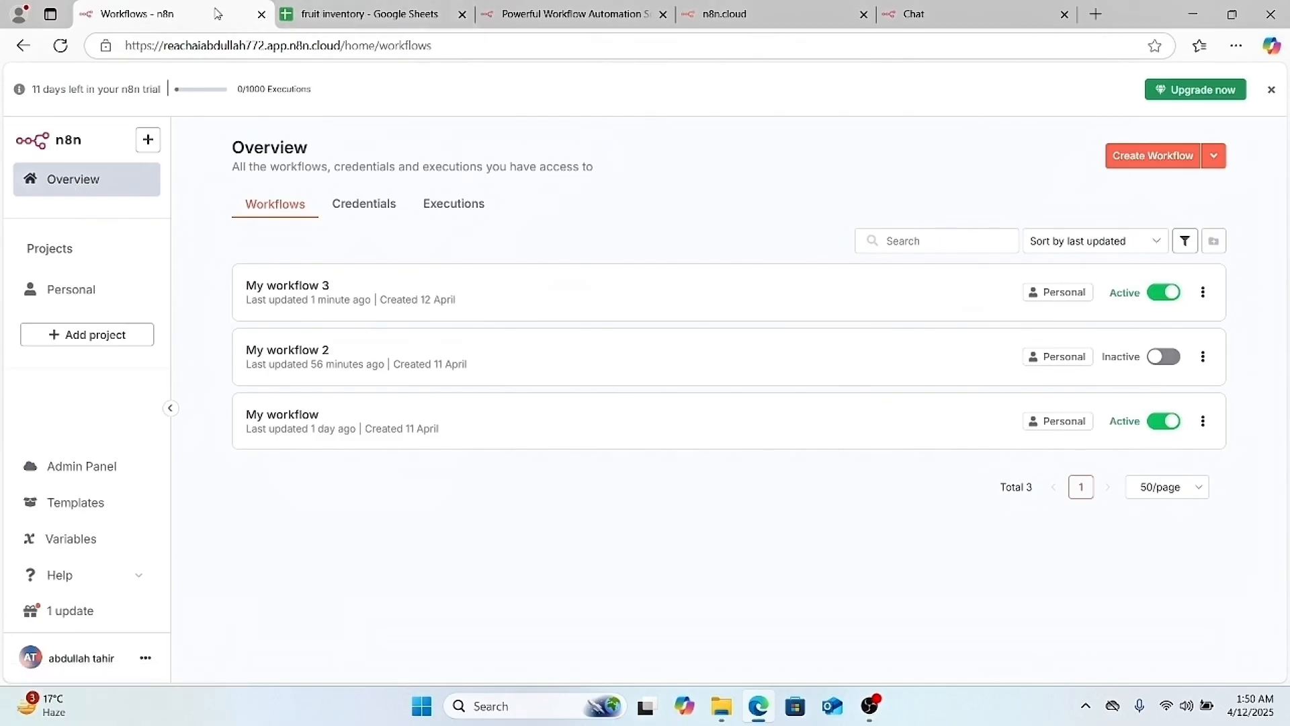
{"action": "left_click", "coordinate": [344, 15]}
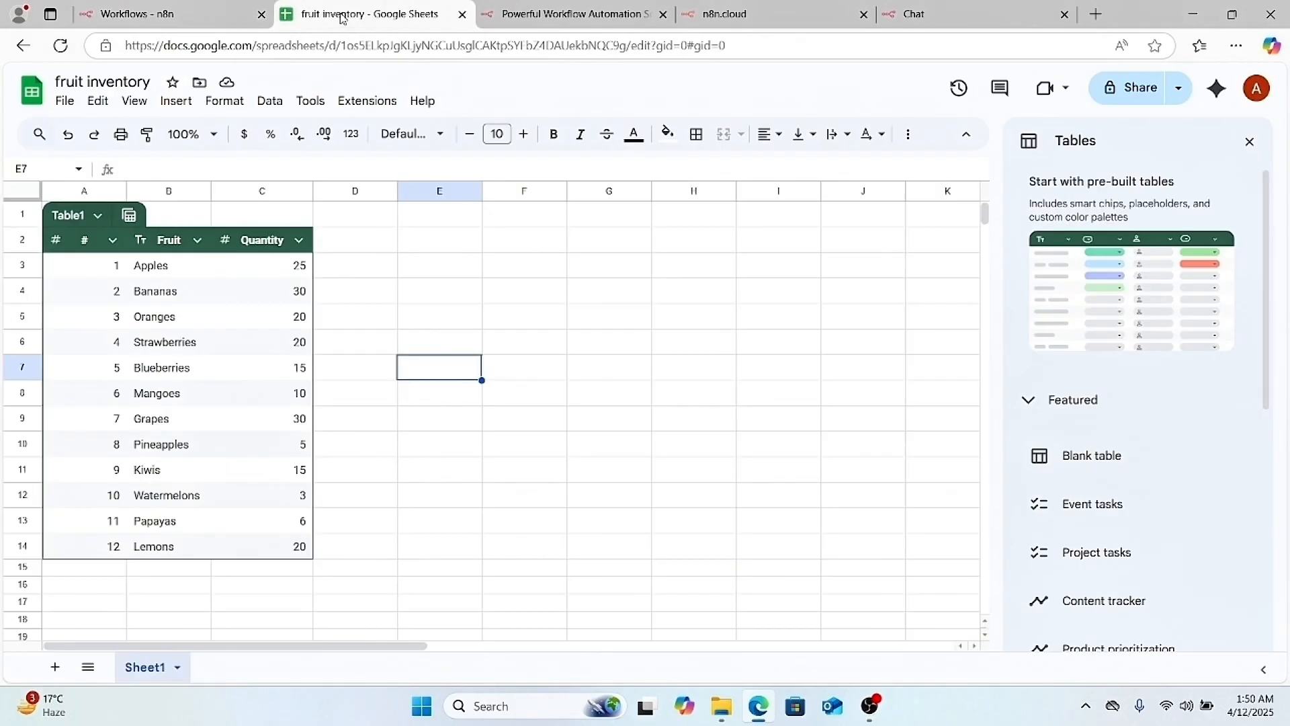
{"action": "left_click", "coordinate": [527, 15]}
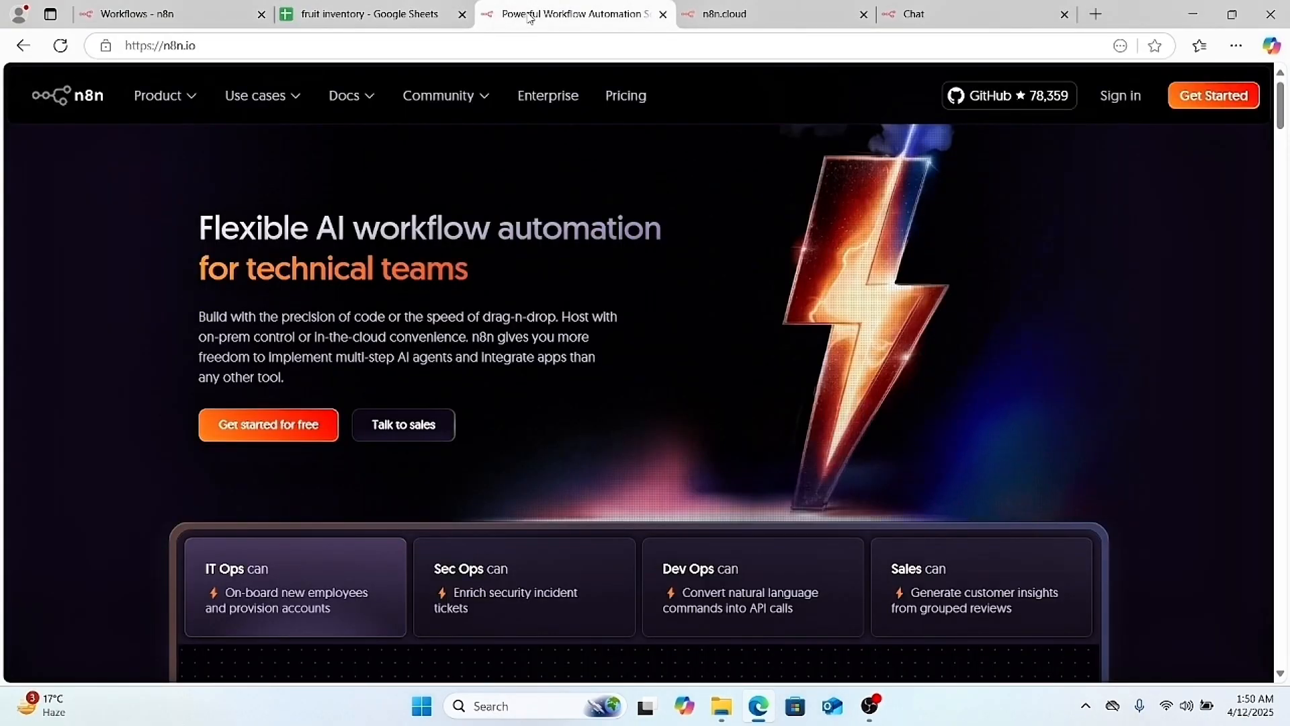